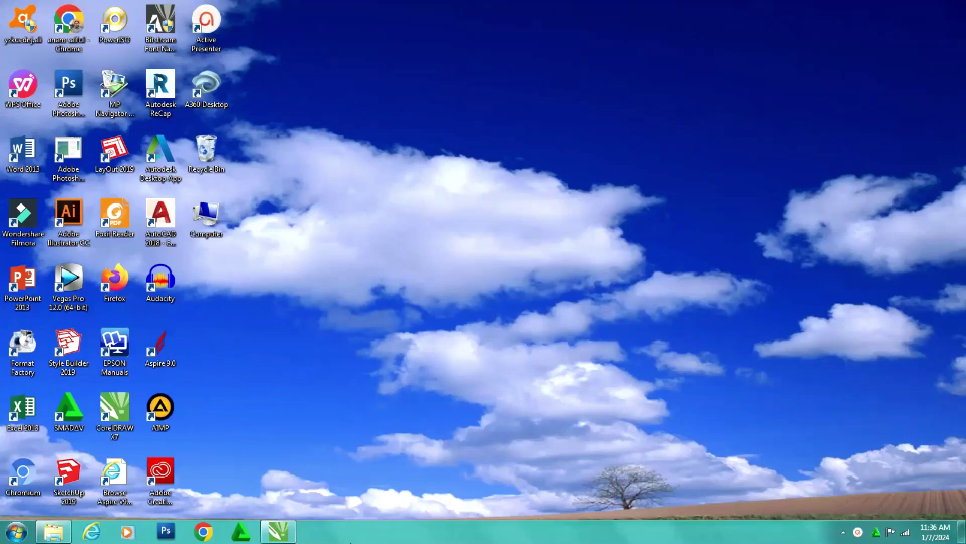
Import the Logo-PAN-01-717x1024 and PDI_Perjuangan images from the Logo folder into the blank CorelDRAW document
click(292, 534)
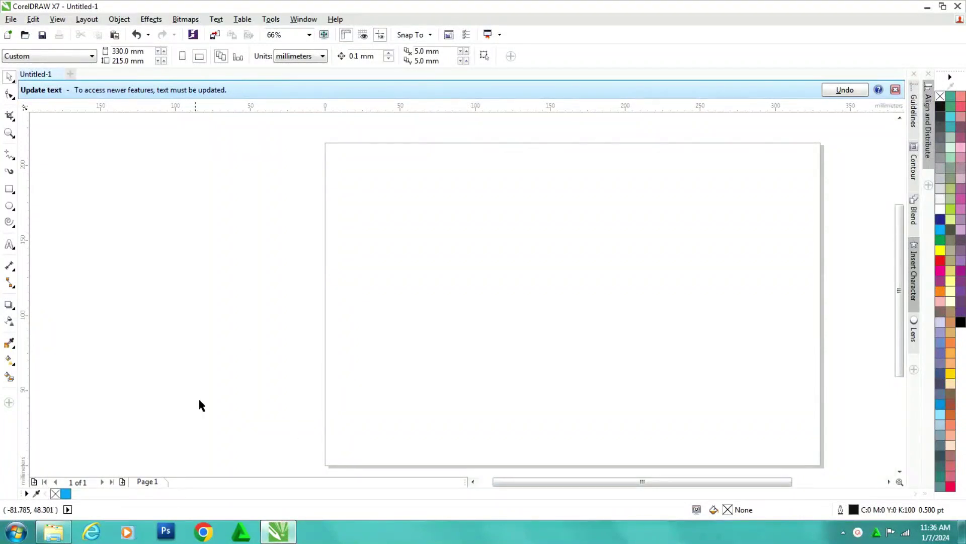
click(53, 532)
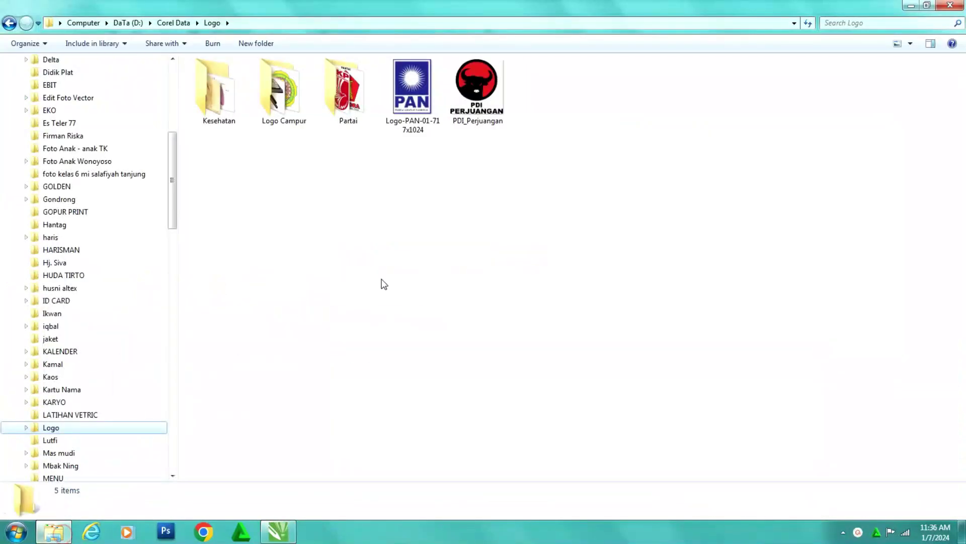
click(412, 118)
ctrl+click(477, 101)
drag(424, 107, 679, 255)
click(569, 309)
Place the PDI Perjuangan logo in the left half of the page and enlarge it to about 139 × 144 mm
drag(421, 322, 414, 210)
drag(426, 243, 547, 369)
drag(466, 286, 437, 271)
drag(521, 358, 567, 404)
Enlarge the PAN logo proportionally to about 104 × 148 mm, beside the PDI Perjuangan logo
click(670, 287)
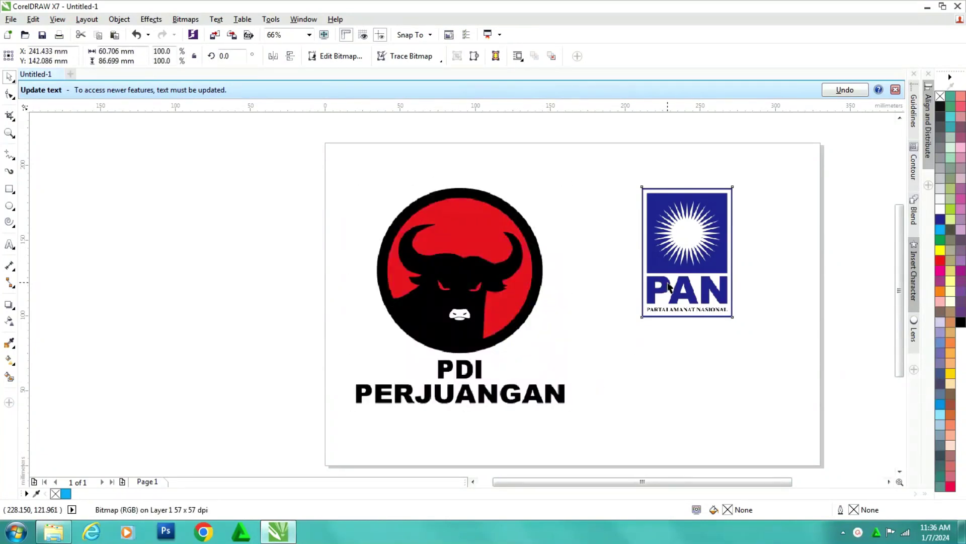
click(792, 271)
click(735, 318)
drag(738, 322, 805, 424)
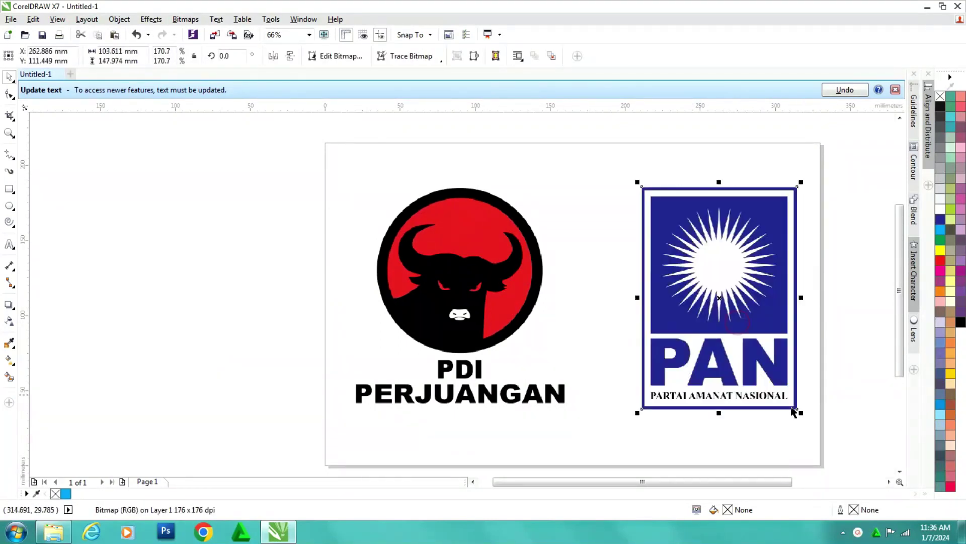
Lock the PAN and PDI Perjuangan bitmaps so they serve as fixed tracing references
right_click(723, 259)
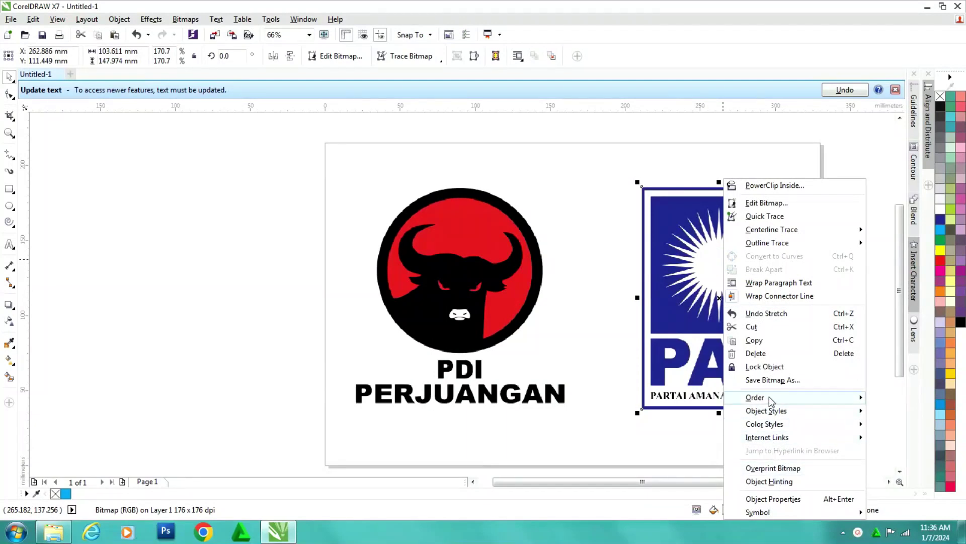
click(769, 371)
click(494, 271)
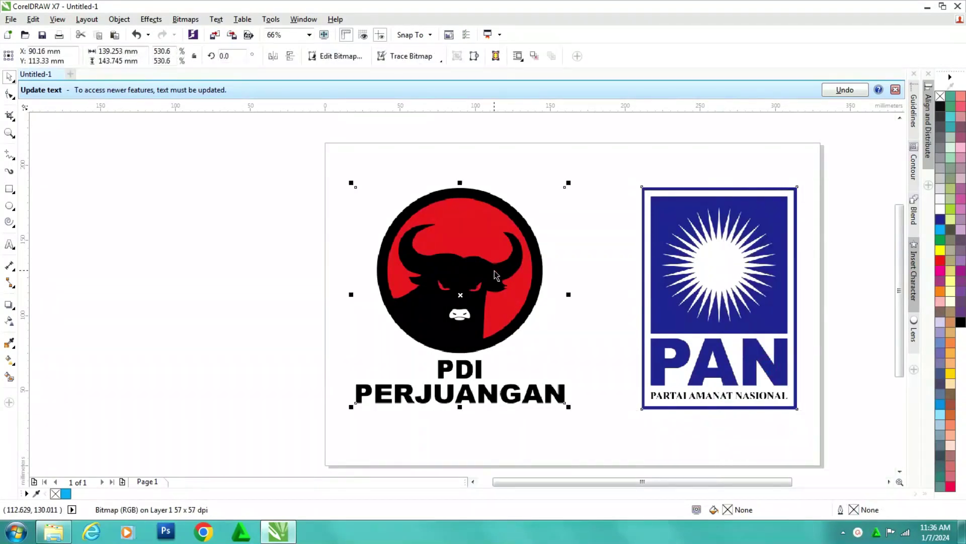
right_click(494, 270)
click(537, 366)
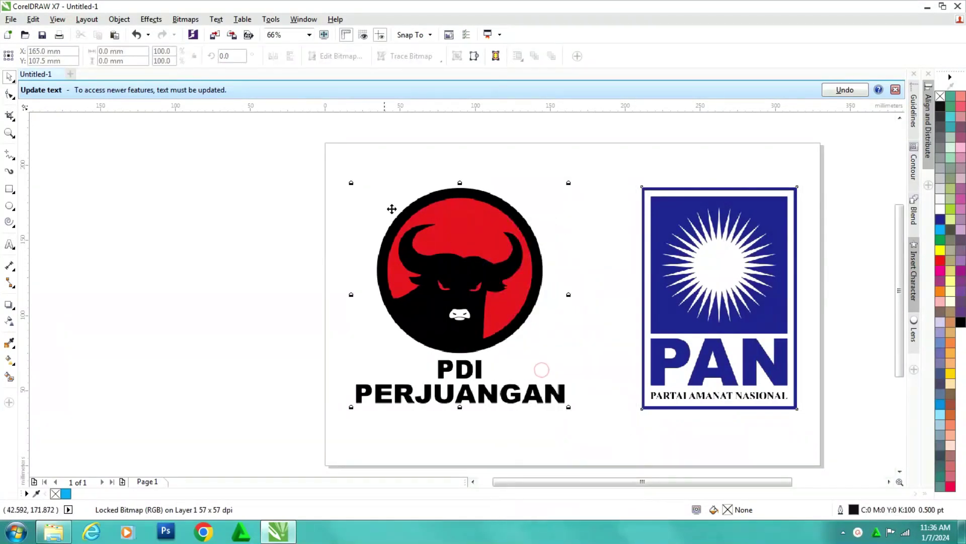
click(344, 181)
click(331, 343)
Add two-line artistic text reading "PDI" and "PERJUANGAN" below the PDI logo's lettering
scroll(625, 452, down, 1)
drag(626, 452, 334, 312)
click(9, 244)
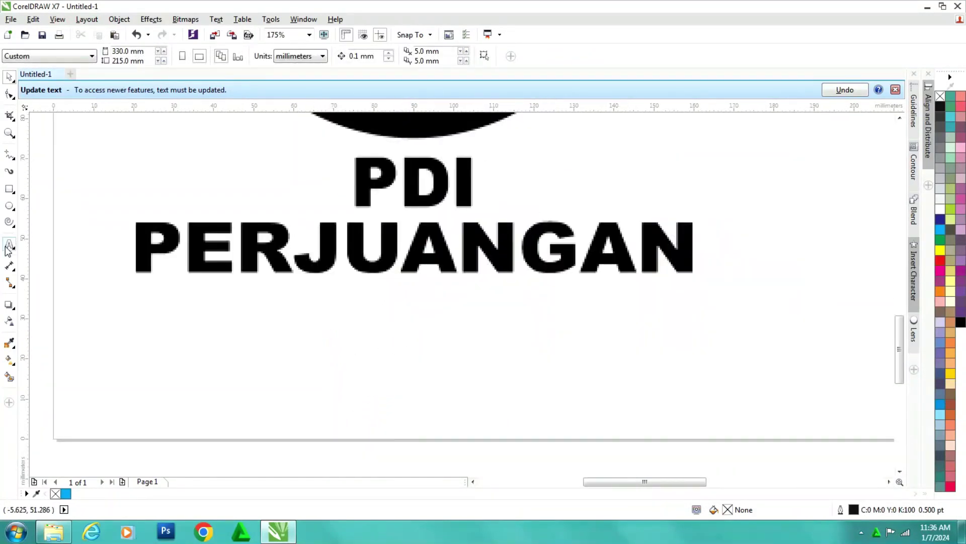
click(177, 359)
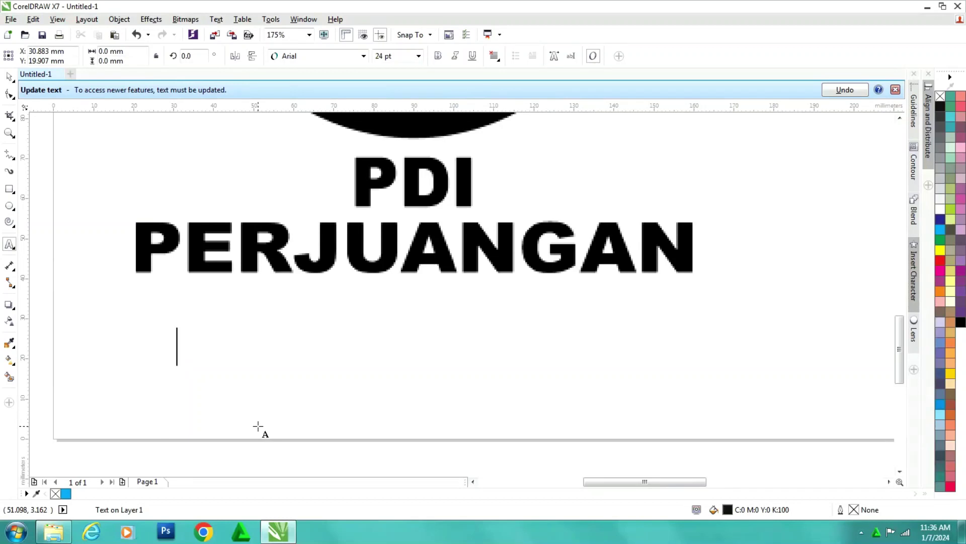
text(PDI)
key(Return)
text(PERJUANGAN)
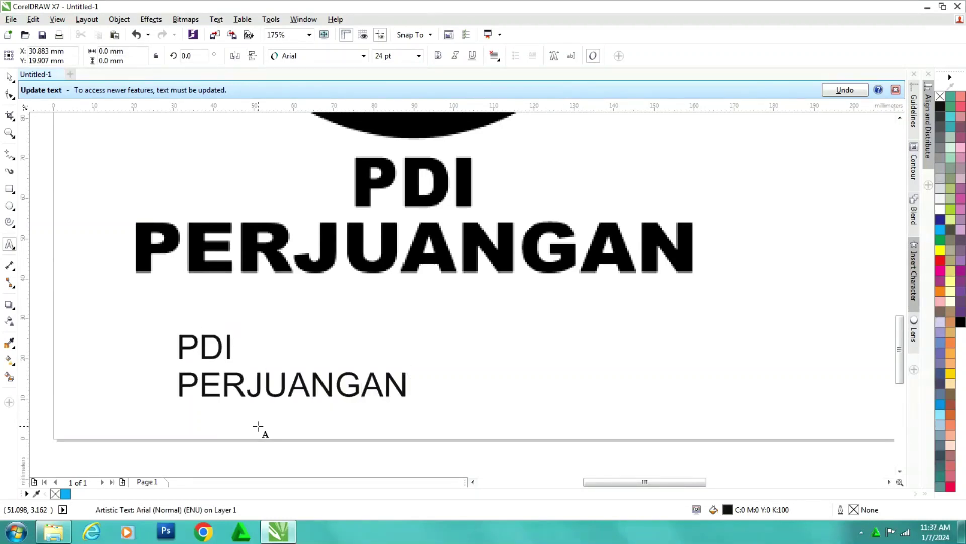
Center-align the two-line text and set its font to Arial Black
click(9, 76)
click(499, 58)
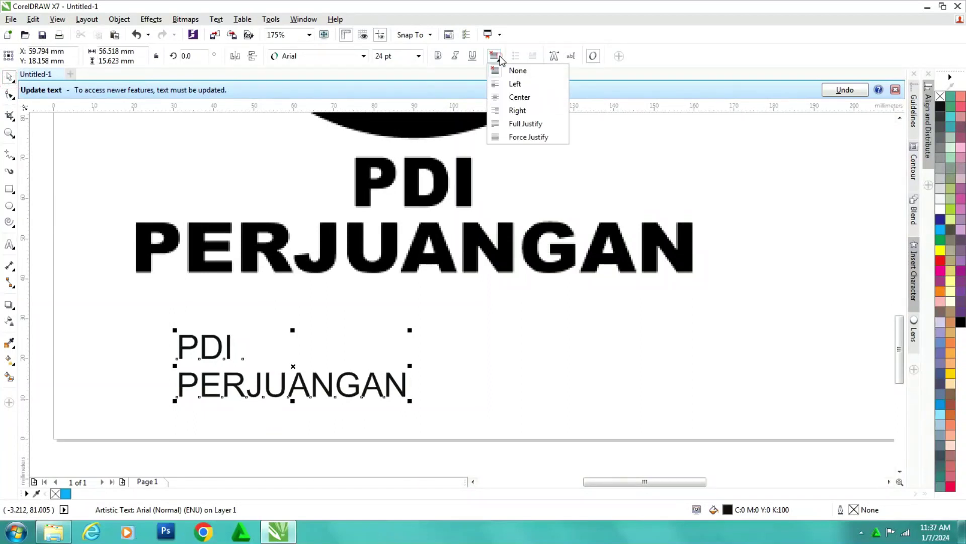
click(500, 97)
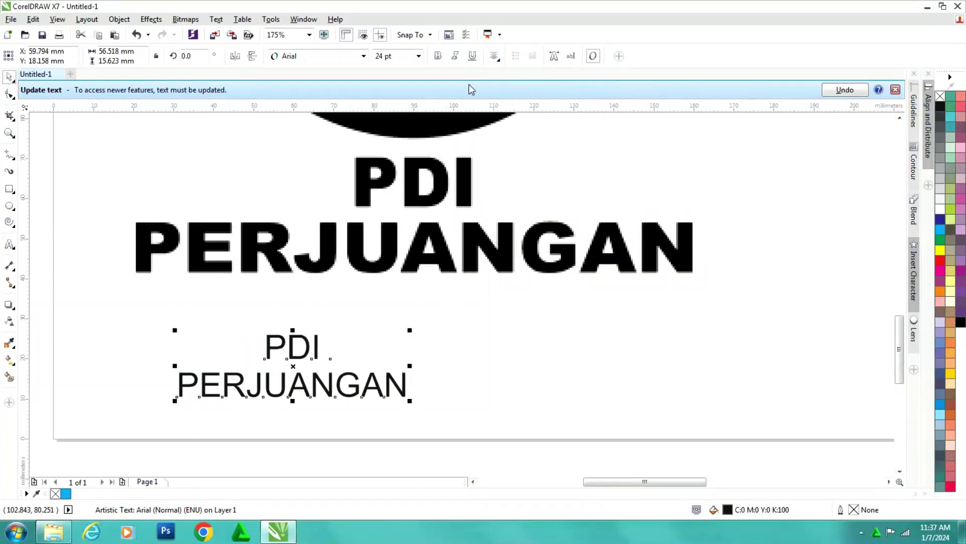
click(442, 57)
click(364, 56)
mouse_move(442, 229)
click(562, 357)
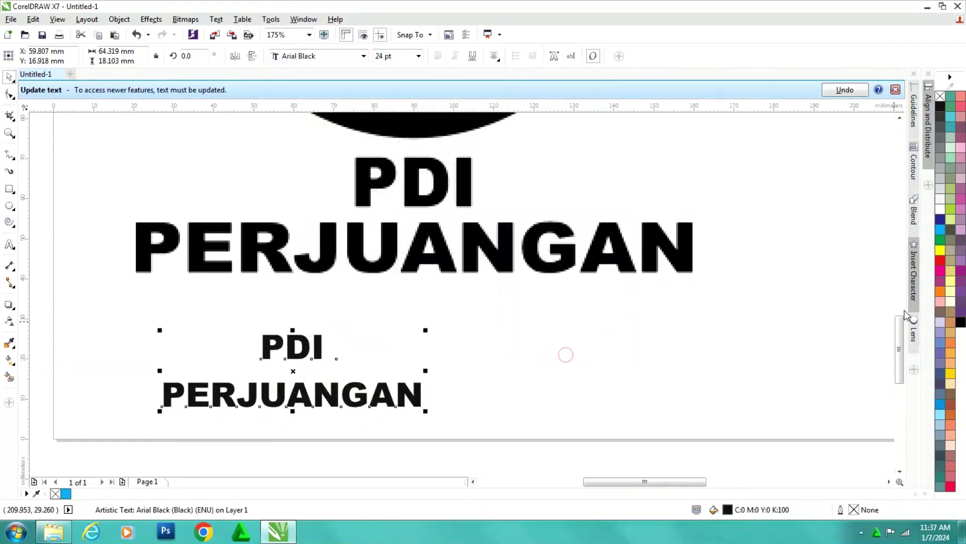
Fill the text red, then enlarge and move it so that PDI covers the logo's original PDI lettering
click(939, 261)
drag(426, 330, 496, 297)
drag(445, 277, 438, 172)
Tighten the line spacing to fit PERJUANGAN to the original lettering's height, and break the text apart into separate lines
click(11, 95)
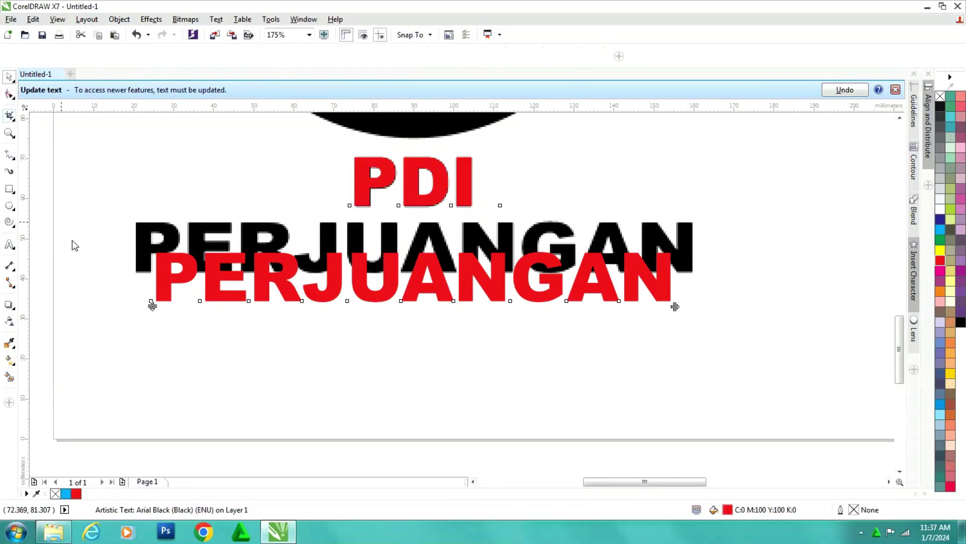
drag(152, 305, 154, 258)
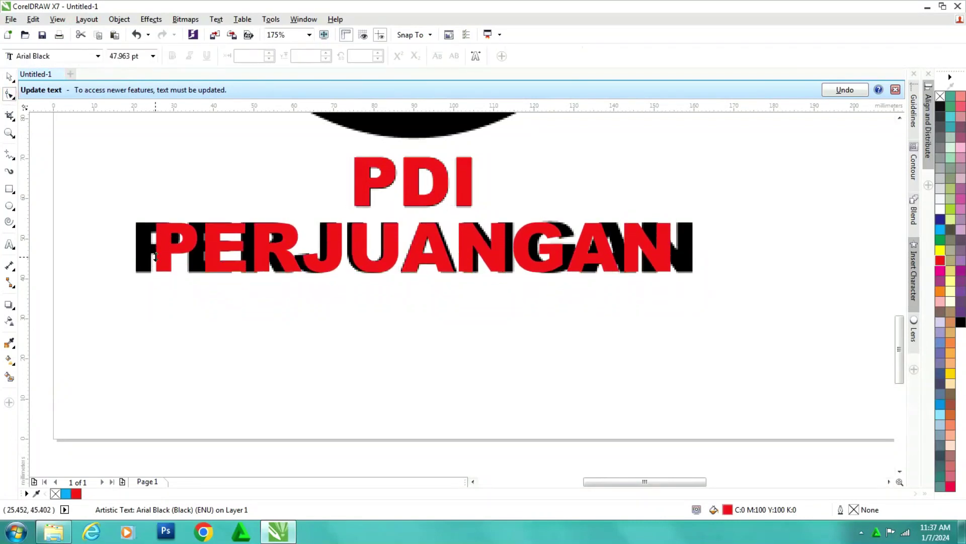
click(120, 19)
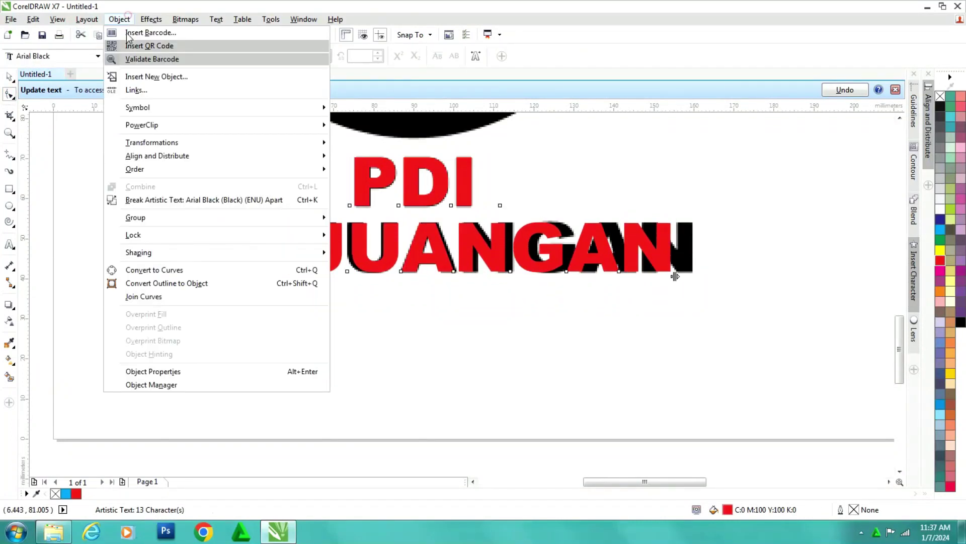
click(167, 199)
click(273, 234)
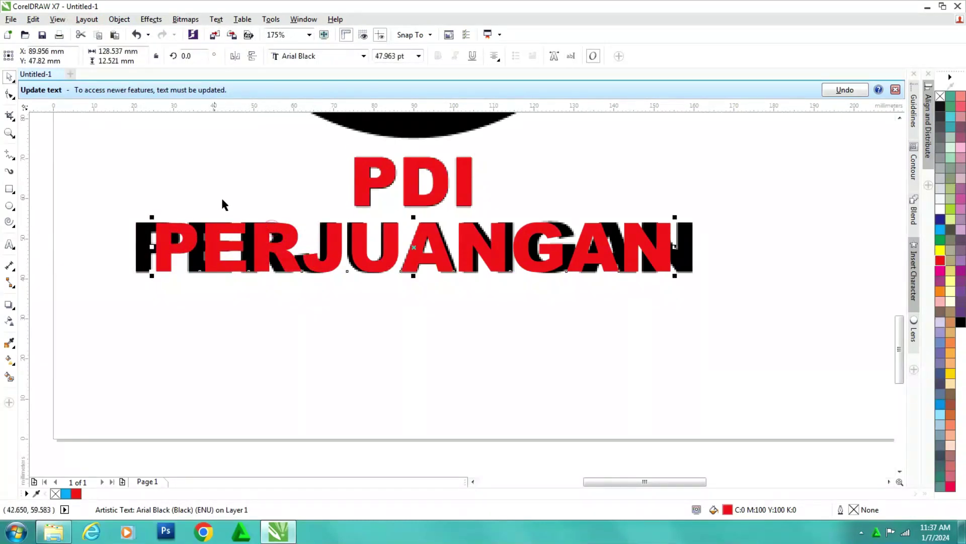
Widen the letter spacing of PERJUANGAN to match the width of the logo's original lettering
key(F10)
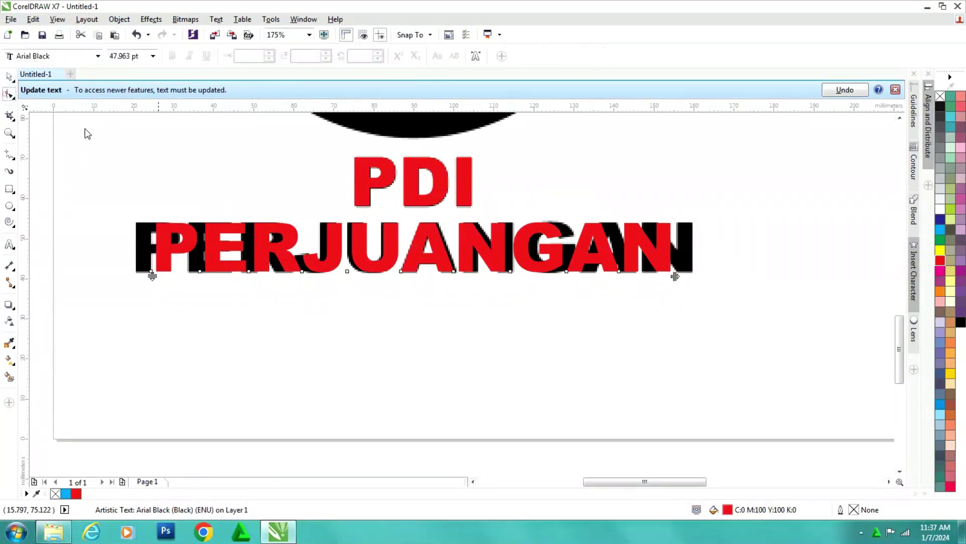
drag(675, 277, 710, 279)
click(12, 78)
click(378, 340)
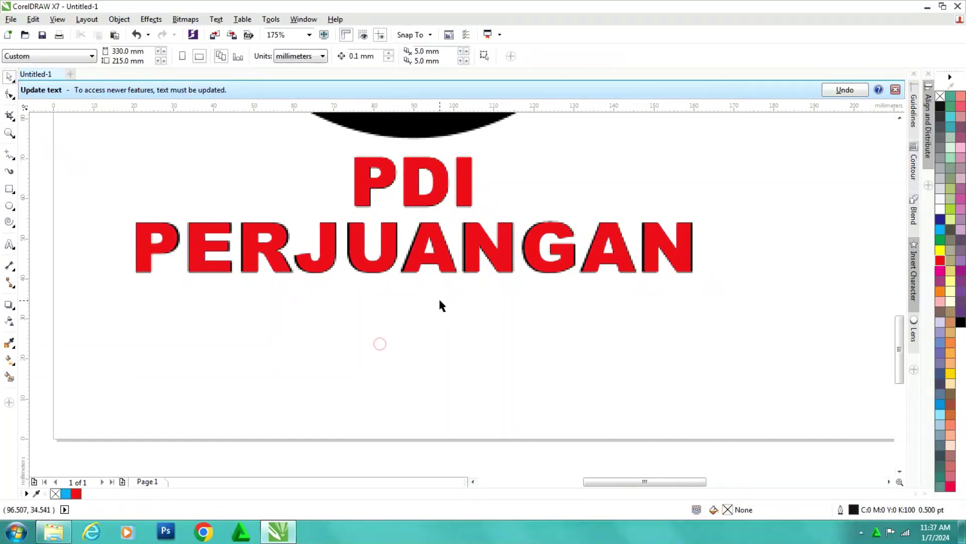
Draw a circle about 107 mm in diameter over the bull emblem and give it a red outline
scroll(439, 297, down, 5)
key(z)
drag(406, 200, 504, 280)
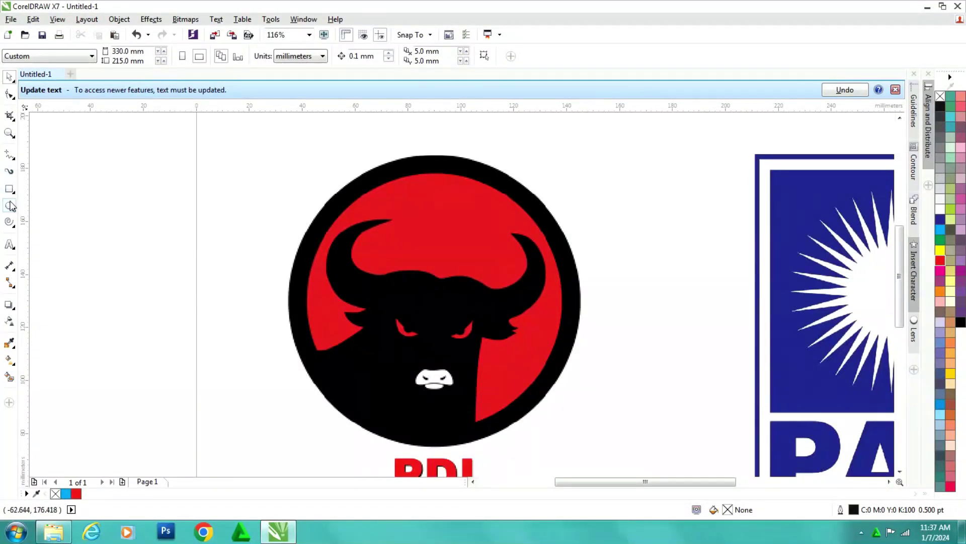
click(10, 205)
drag(312, 161, 504, 443)
right_click(940, 260)
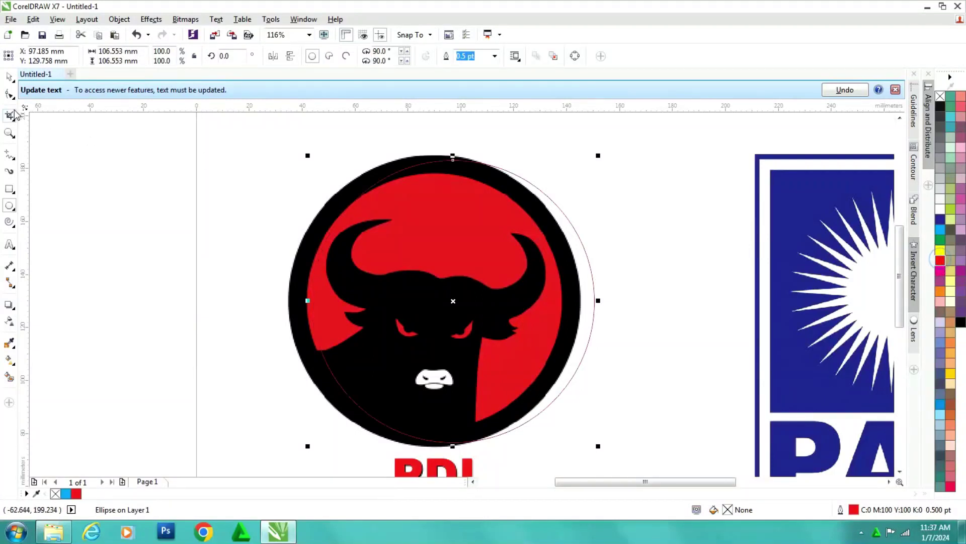
Center the red circle on the emblem and scale it to about 110 mm to fit the black ring's outer edge
click(9, 76)
drag(453, 301, 429, 299)
drag(574, 153, 580, 152)
drag(580, 446, 587, 450)
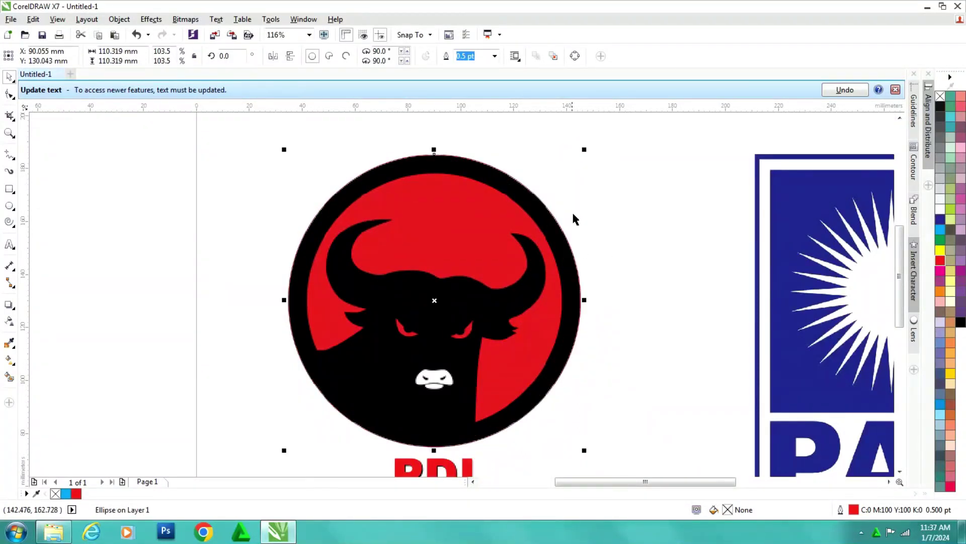
Make a concentric copy of the circle, about 97 mm in diameter, on the ring's inner edge with a cyan outline
drag(392, 131, 607, 244)
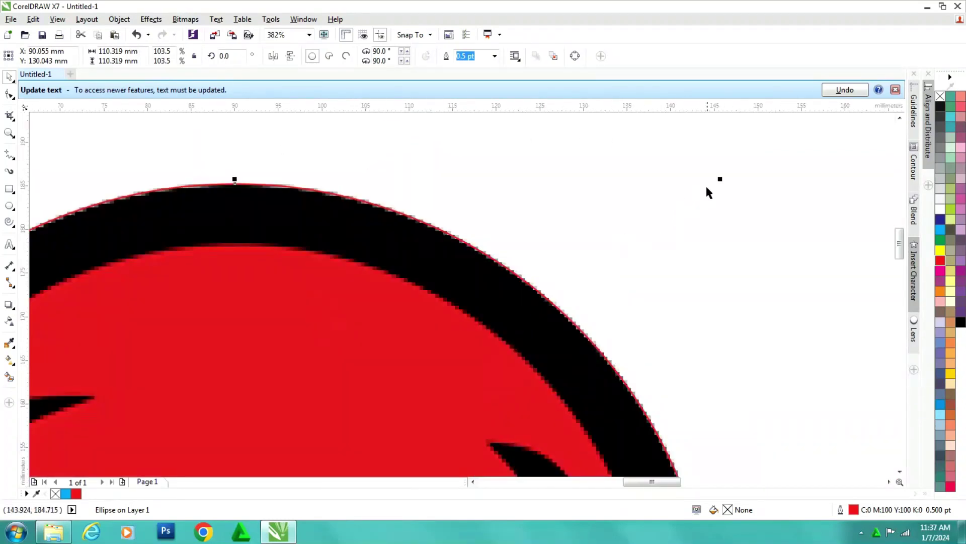
drag(722, 178, 709, 235)
right_click(940, 230)
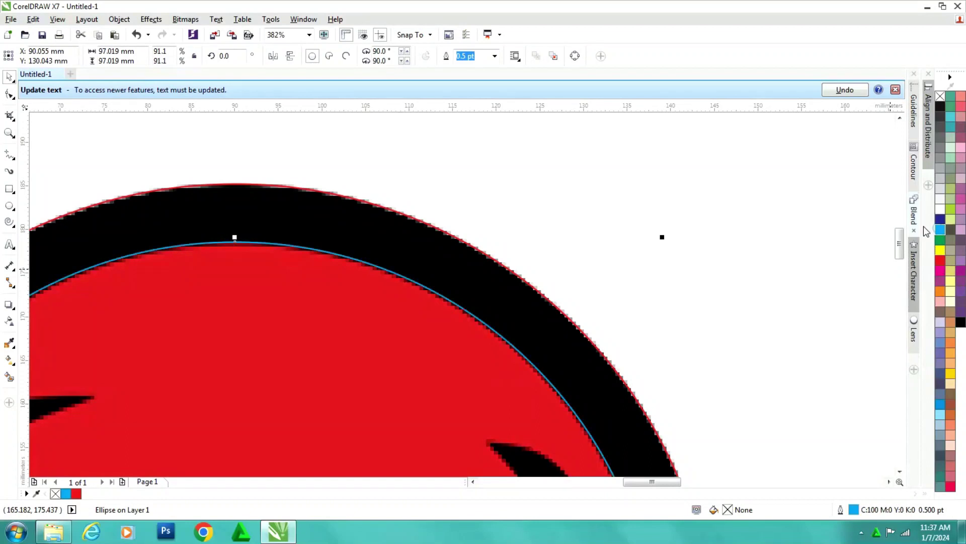
click(519, 173)
Start a Bézier outline of the bull with straight segments from the left neck edge around the left ear to the left horn tip
scroll(518, 235, down, 5)
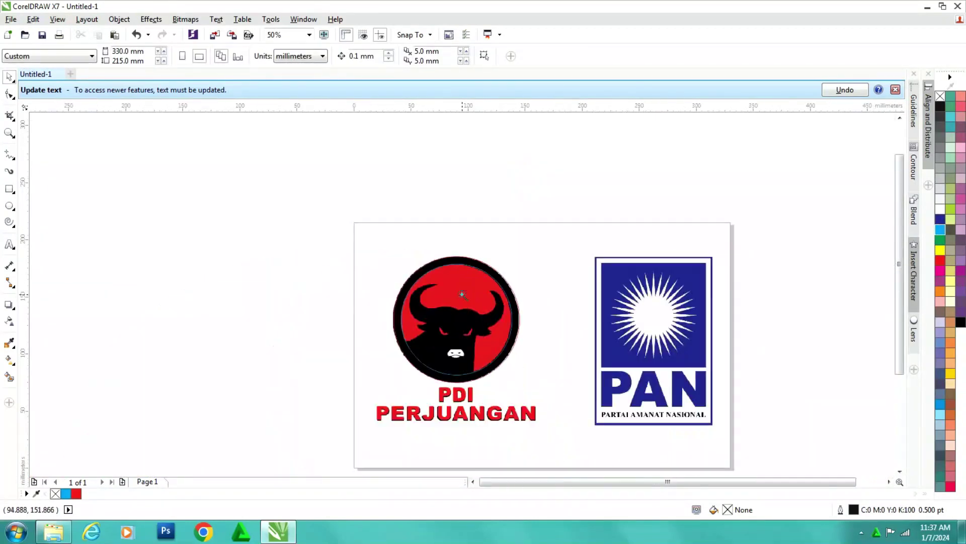
drag(405, 313, 528, 383)
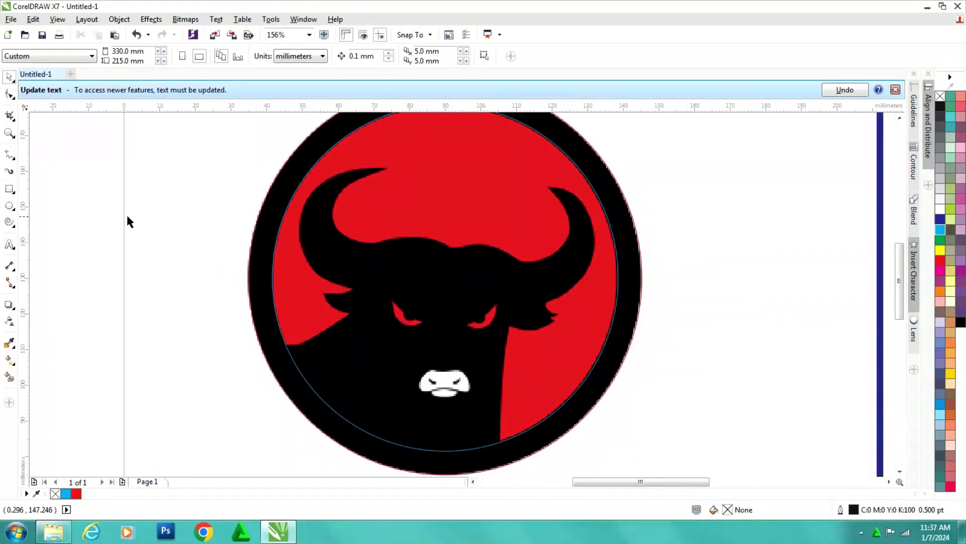
click(10, 156)
click(10, 156)
click(11, 152)
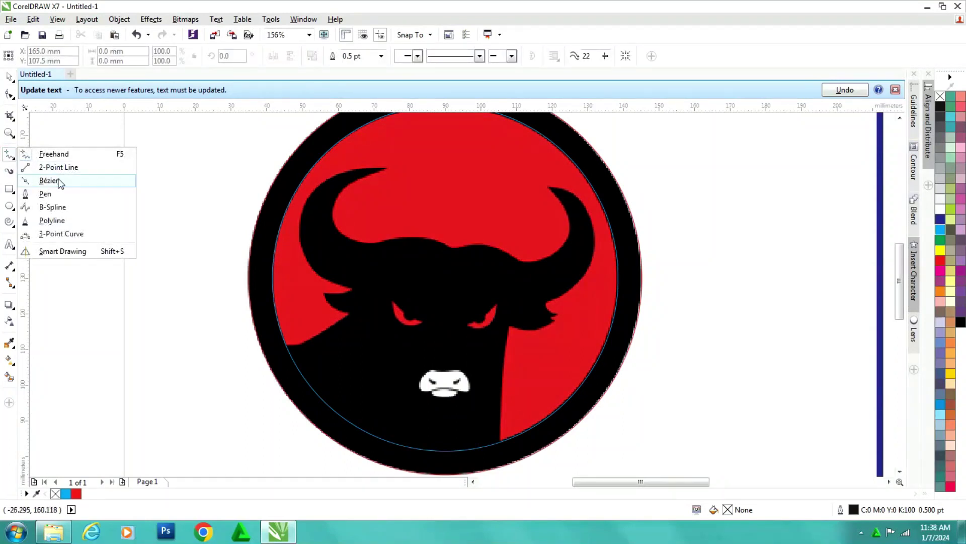
click(49, 180)
click(348, 313)
click(321, 295)
click(353, 287)
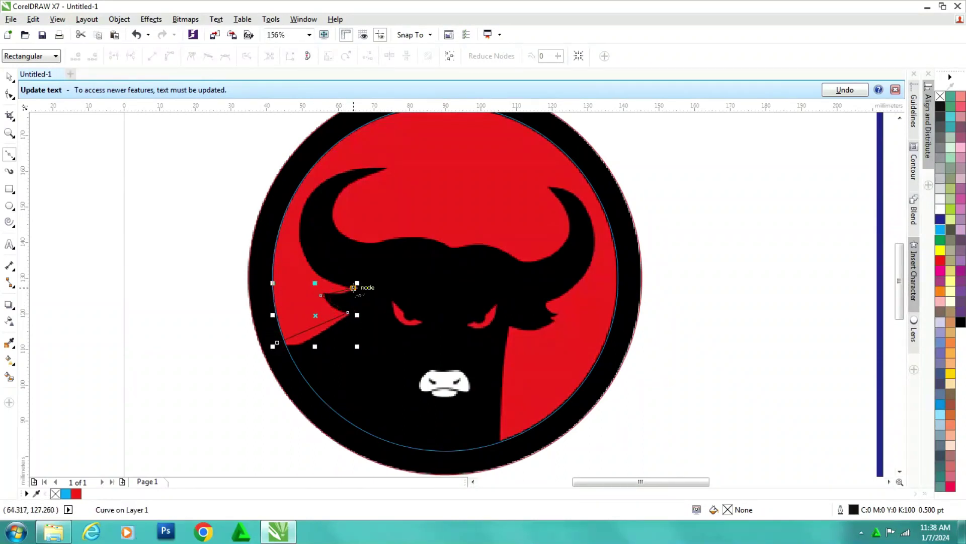
click(387, 164)
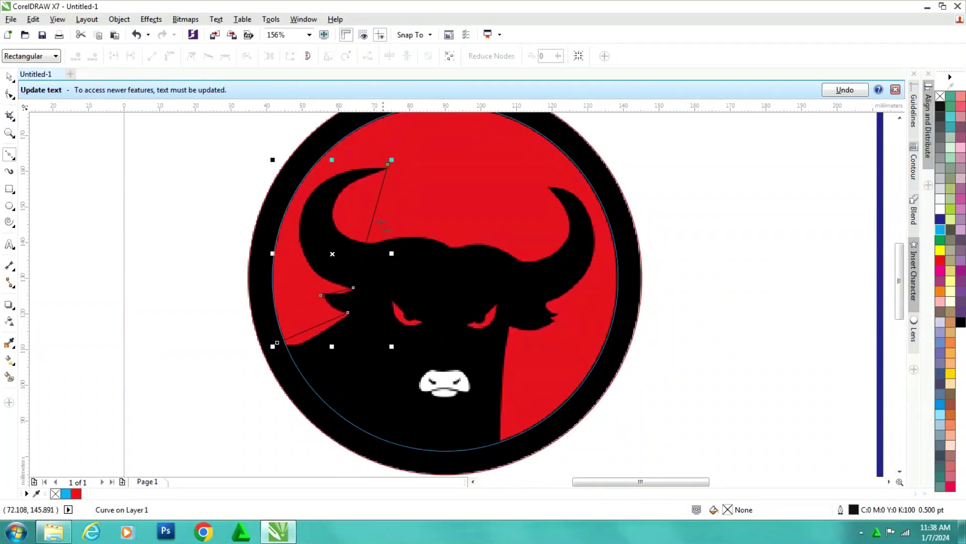
Continue the Bézier outline over the head, right horn, right ear and neck, and close it at the starting node
click(376, 245)
click(454, 245)
click(522, 262)
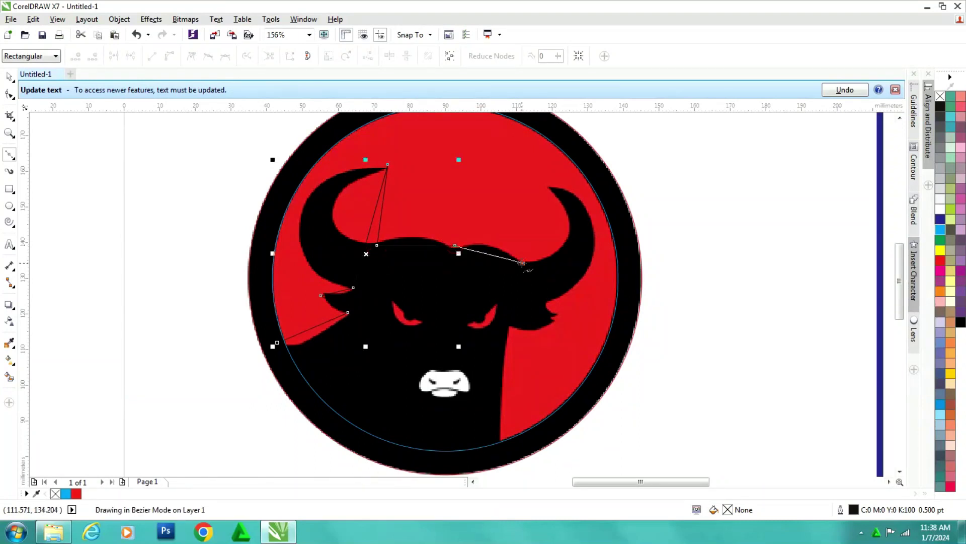
click(551, 186)
click(545, 301)
click(560, 314)
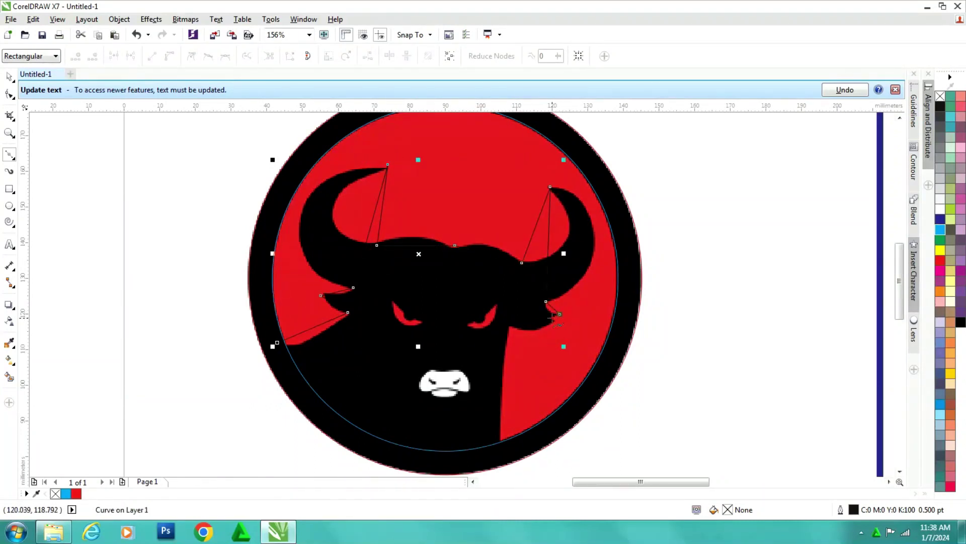
click(508, 327)
click(500, 458)
click(278, 342)
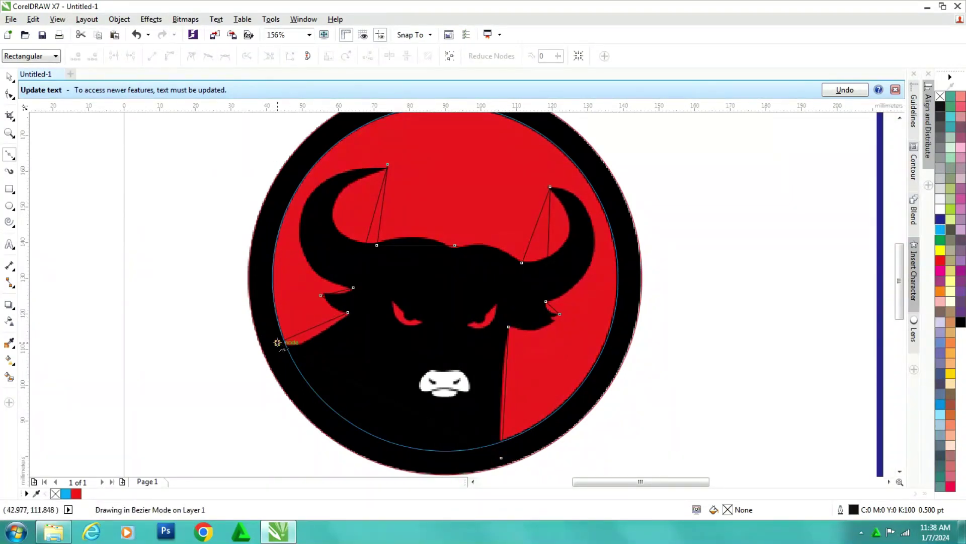
Convert all segments of the bull outline to curves and give it a cyan outline
click(10, 94)
scroll(572, 476, down, 2)
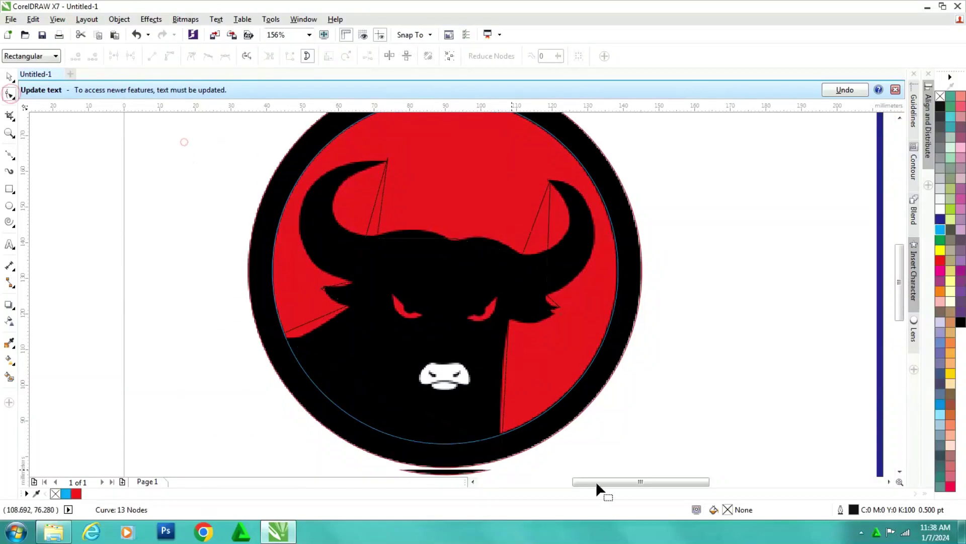
click(171, 59)
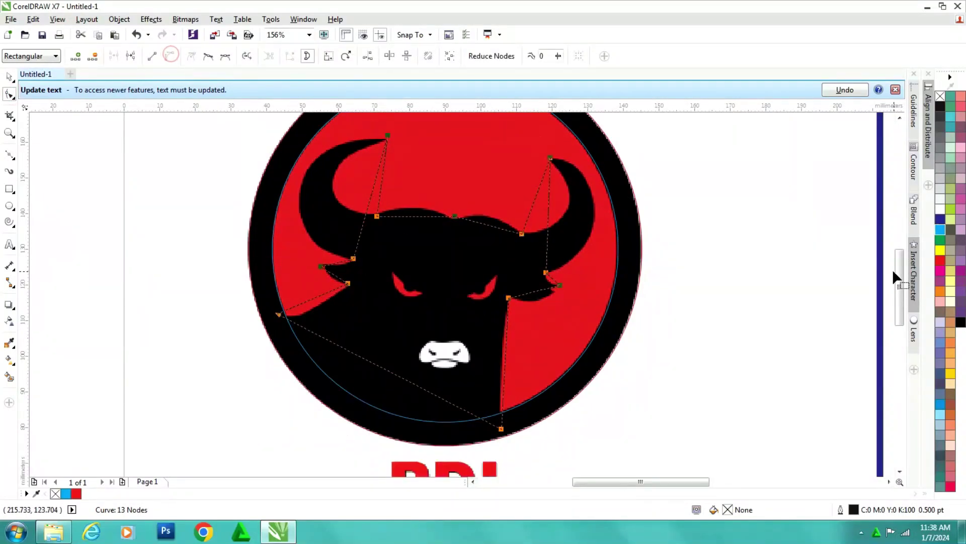
right_click(940, 230)
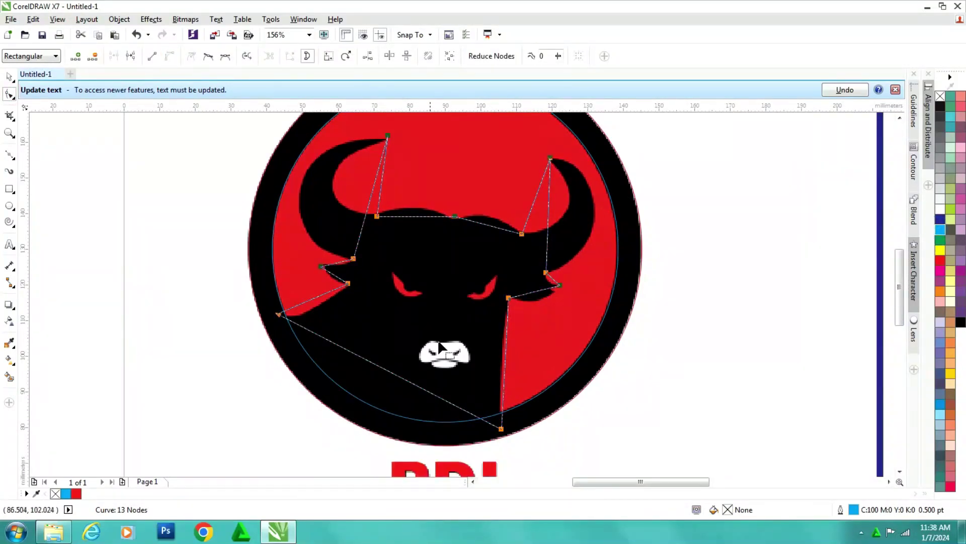
Bend the bull outline's bottom edge down into the black ring and curve the left neck edge along the bitmap
drag(380, 371, 360, 415)
drag(303, 304, 307, 318)
scroll(399, 255, down, 3)
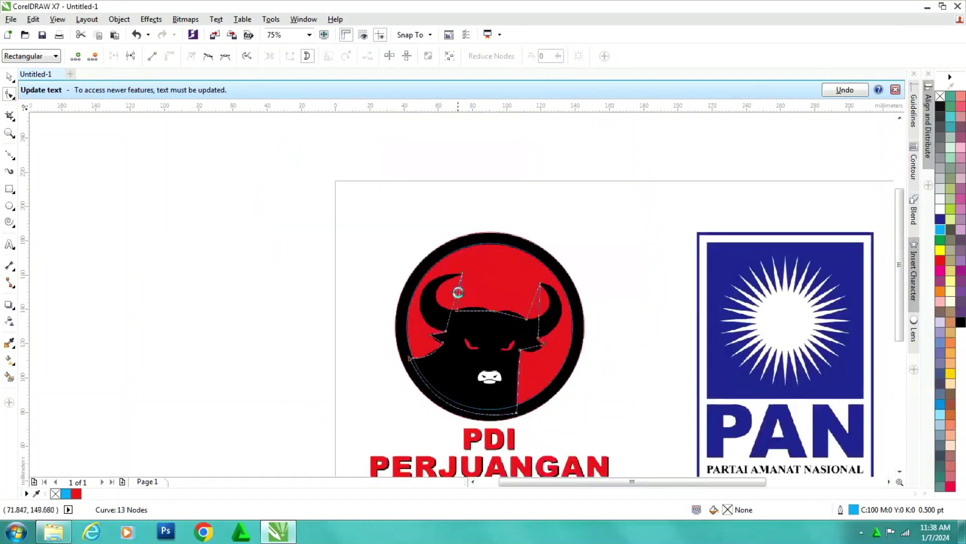
Curve the outer and inner edges of the left horn to follow the bitmap from its tip to its base
scroll(489, 336, up, 5)
drag(482, 241, 375, 221)
drag(500, 210, 416, 235)
drag(509, 275, 455, 336)
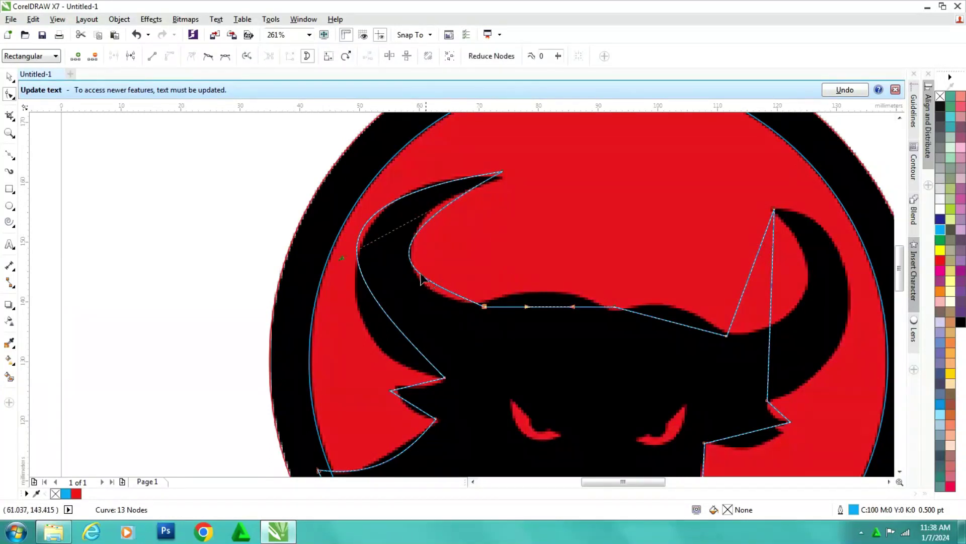
drag(427, 286, 428, 299)
drag(342, 260, 375, 256)
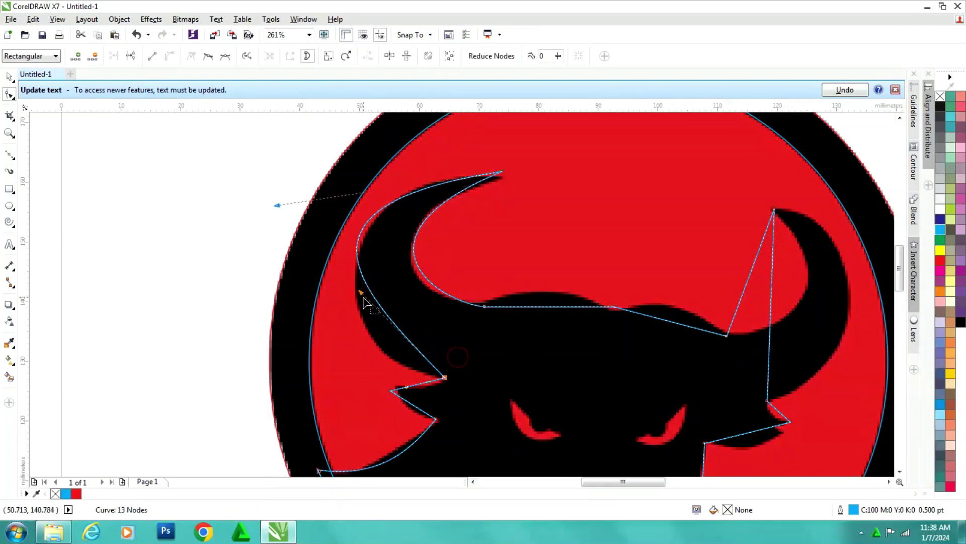
click(437, 368)
drag(368, 310, 359, 381)
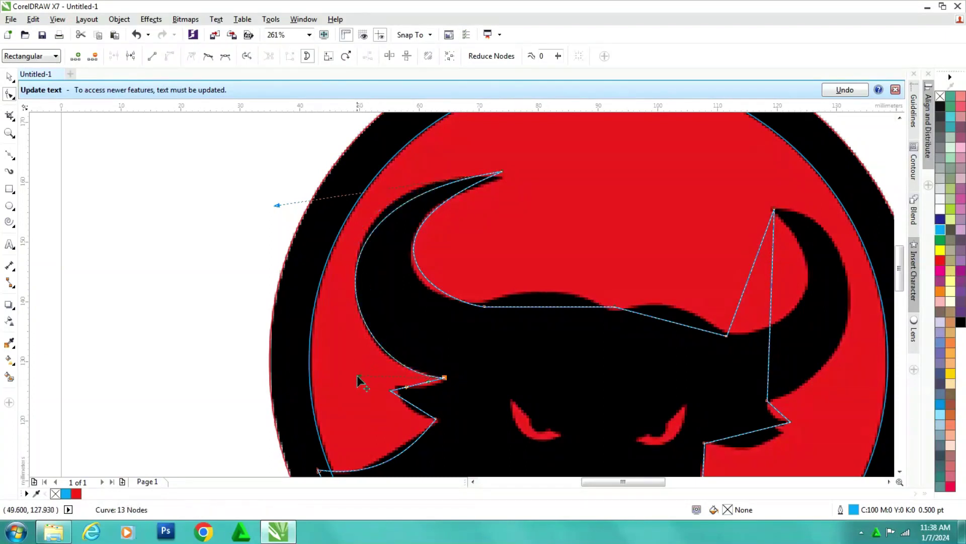
Move the left horn's tip node onto the bitmap tip and readjust the curve handles of the outer edge
drag(281, 207, 275, 191)
click(394, 229)
drag(503, 170, 502, 179)
drag(274, 199, 281, 171)
drag(357, 377, 347, 378)
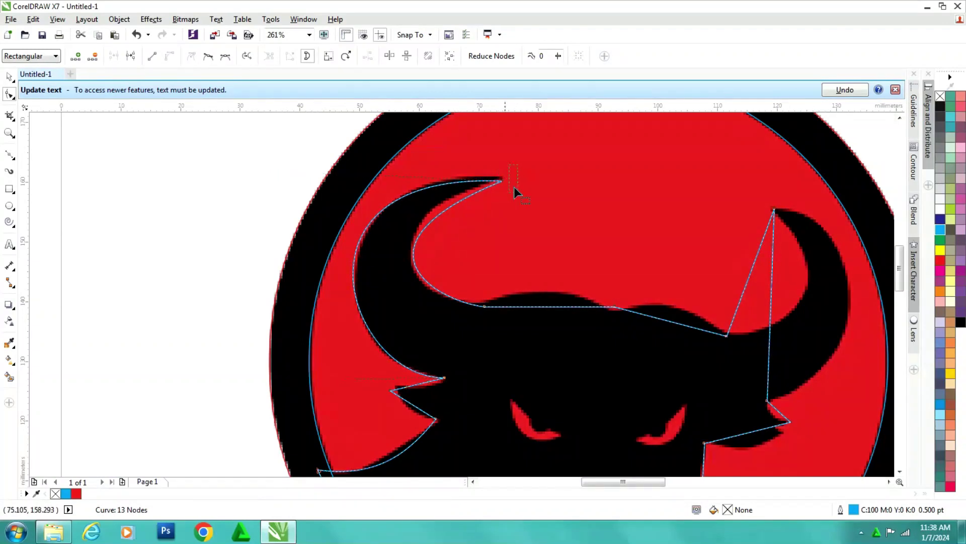
Nudge the left horn's tip node upward and refit the horn's outer and inner curves to the bitmap
key(Up)
key(Up)
key(Up)
key(Up)
key(Up)
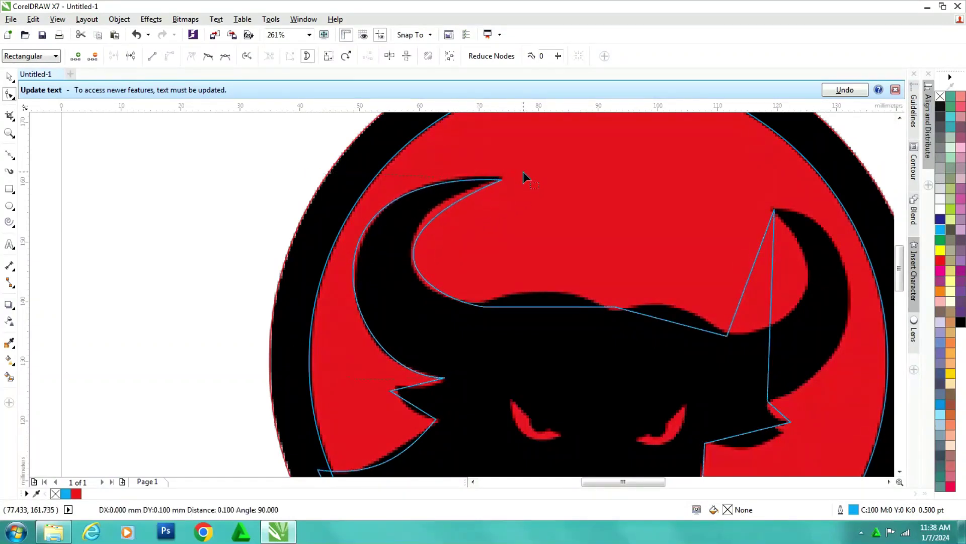
drag(351, 238, 343, 225)
drag(428, 299, 422, 315)
Curve both segments along the top of the head and reposition their shared middle node on the dip
drag(538, 312, 540, 297)
click(613, 320)
drag(614, 308, 595, 302)
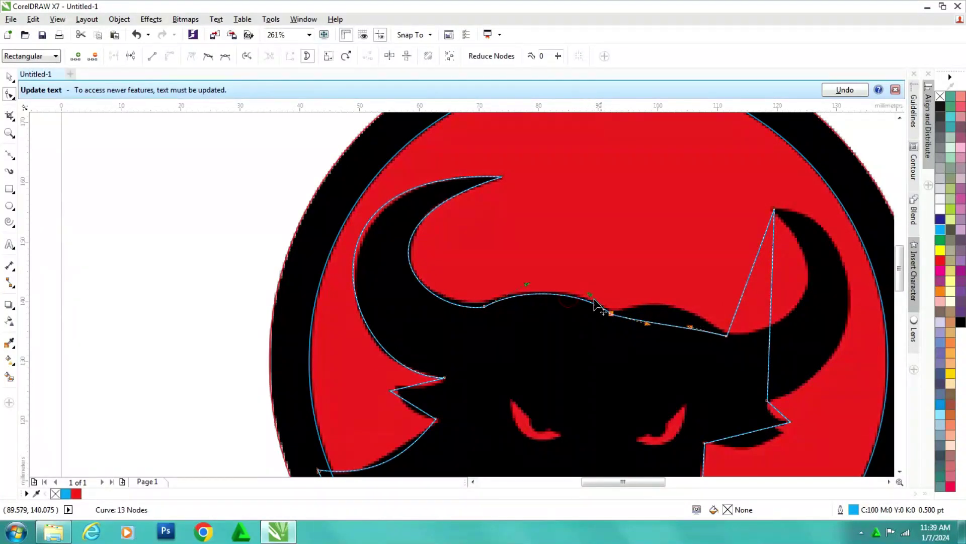
drag(667, 327, 671, 308)
Curve the outer and inner edges of the right horn to match the bitmap
drag(772, 260, 832, 252)
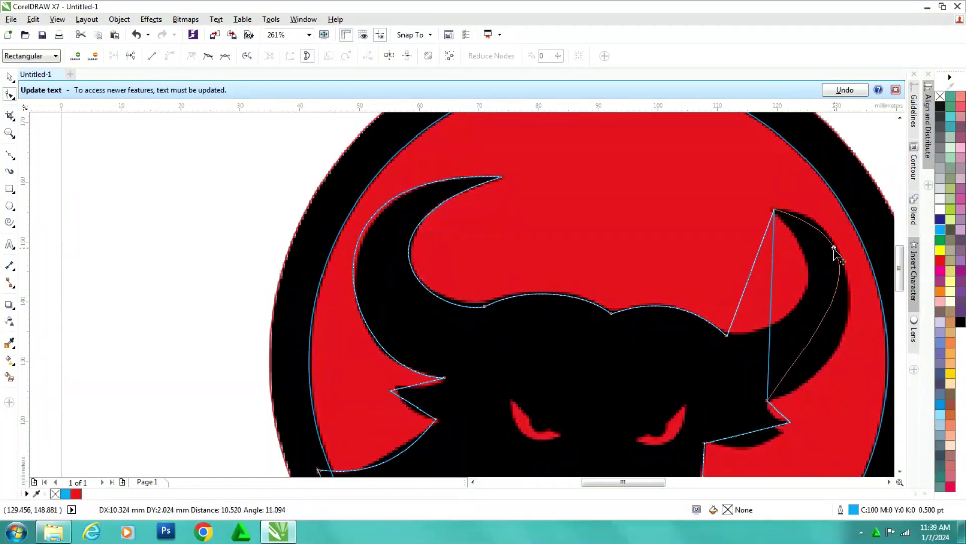
drag(819, 330, 851, 386)
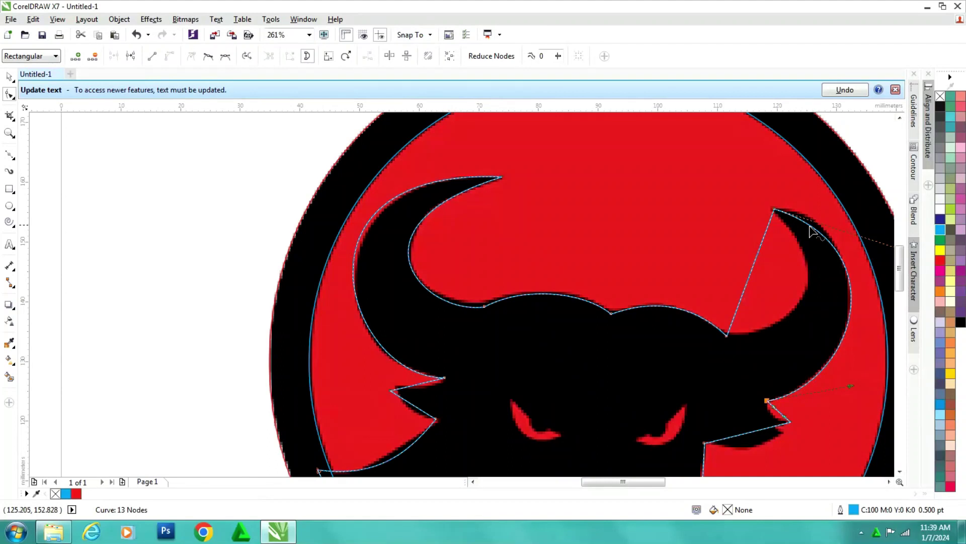
scroll(463, 299, down, 2)
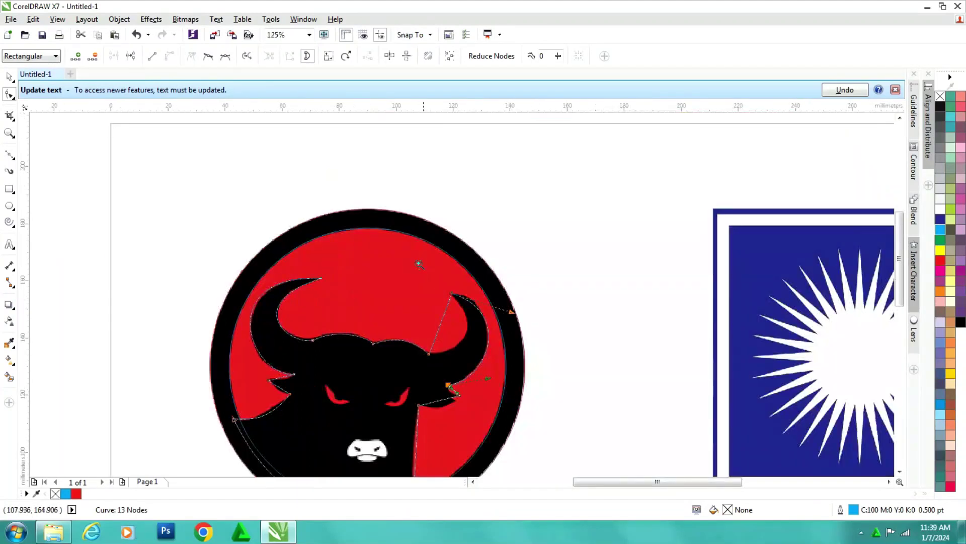
scroll(552, 334, up, 3)
drag(484, 253, 481, 226)
drag(277, 270, 330, 373)
click(236, 371)
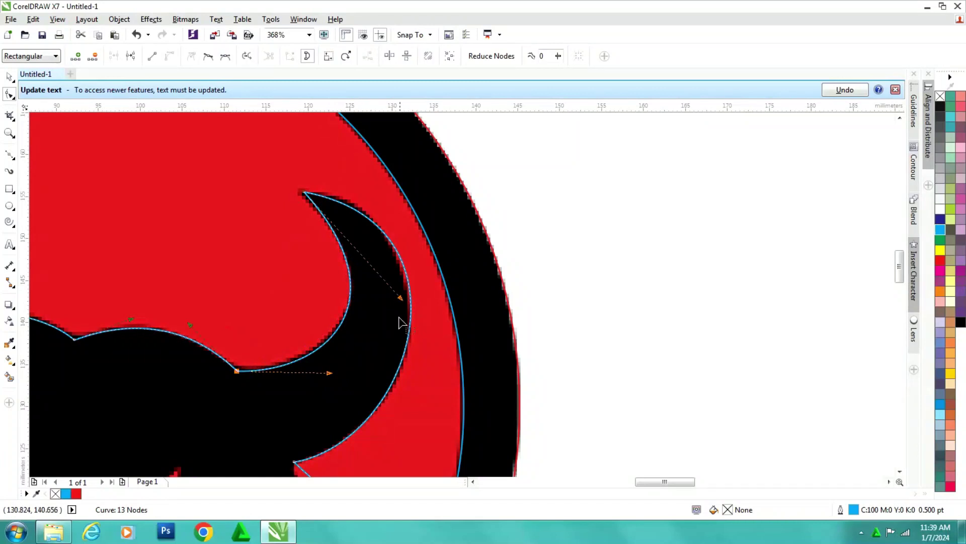
drag(293, 196, 475, 231)
scroll(476, 231, down, 2)
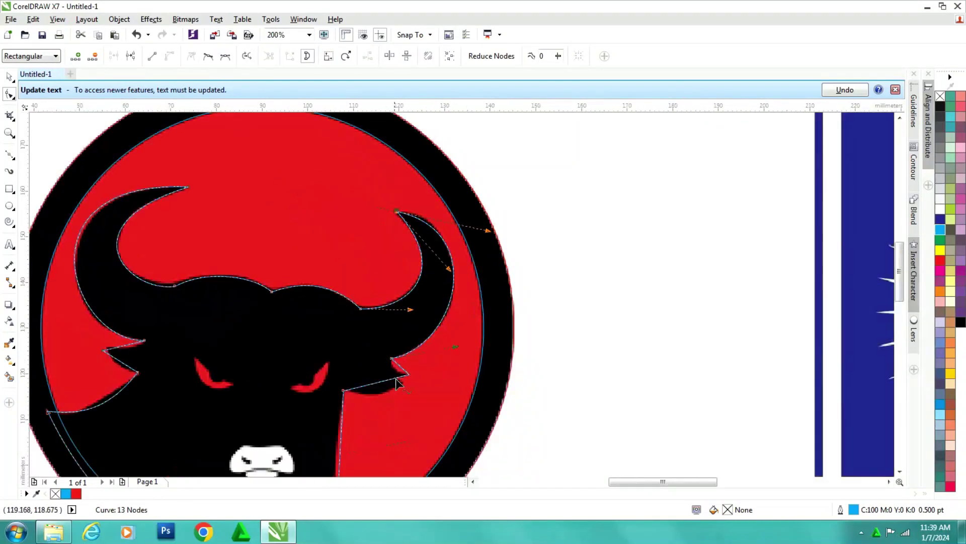
Curve the lower and upper edges of the right ear to follow the bitmap
scroll(397, 384, down, 2)
scroll(443, 274, up, 5)
drag(417, 257, 413, 282)
click(439, 216)
drag(451, 213, 441, 217)
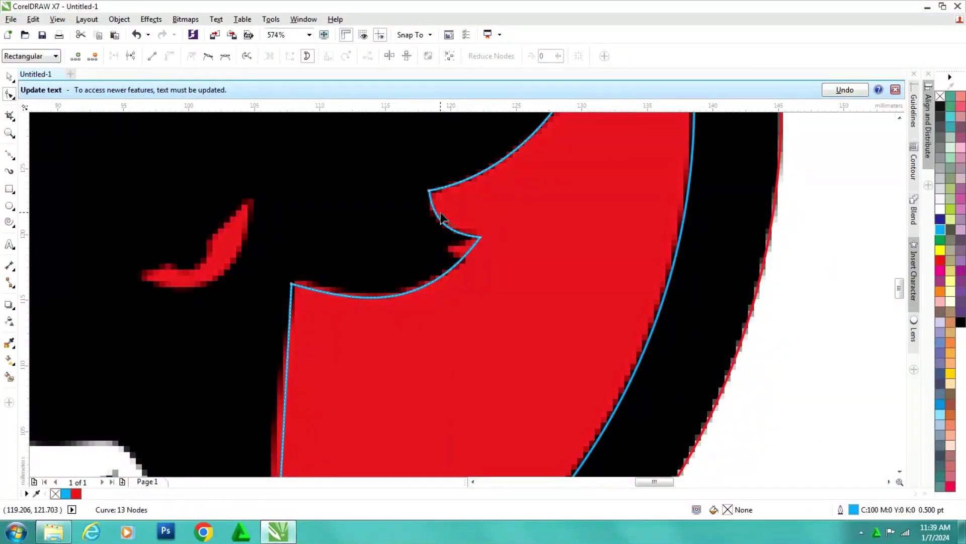
Add two nodes to the lower edge of the right ear near its tip
right_click(464, 264)
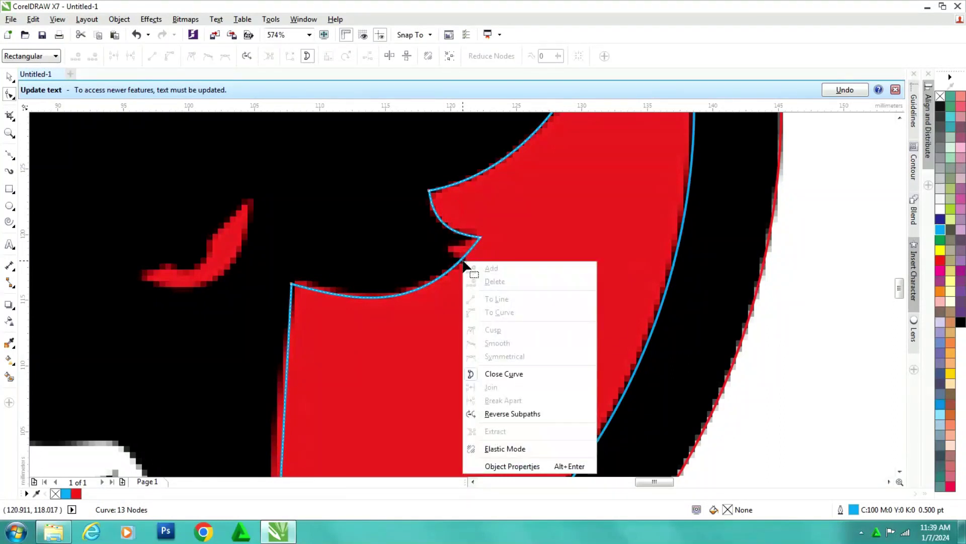
click(462, 260)
right_click(462, 259)
click(483, 265)
click(487, 257)
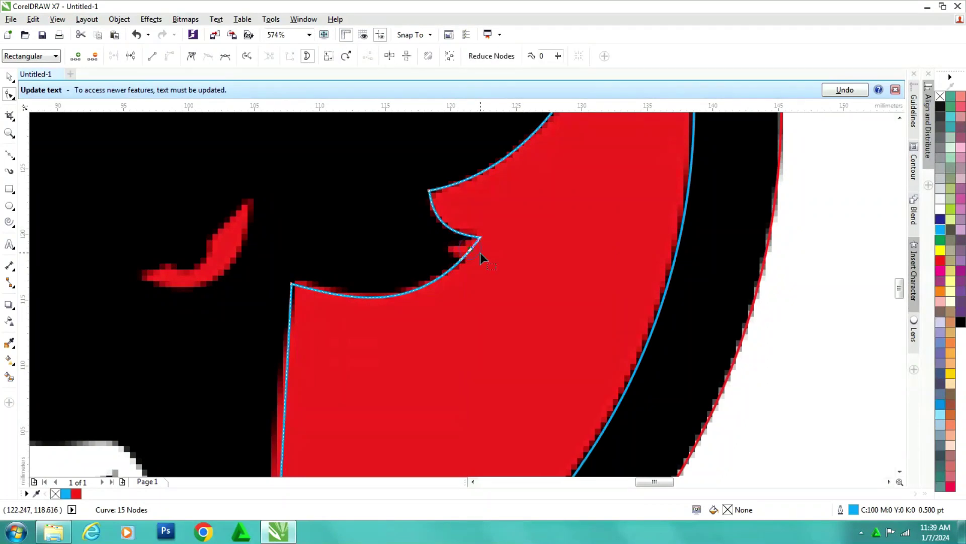
Shape the small notch below the right ear's tip by moving the two added nodes onto the bitmap corners
drag(469, 250, 451, 247)
scroll(455, 252, up, 4)
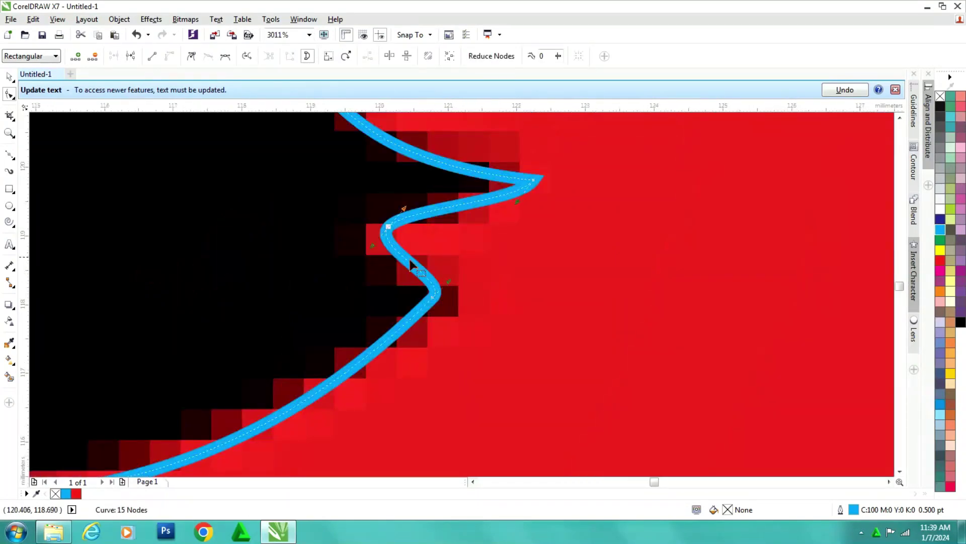
drag(392, 232, 370, 243)
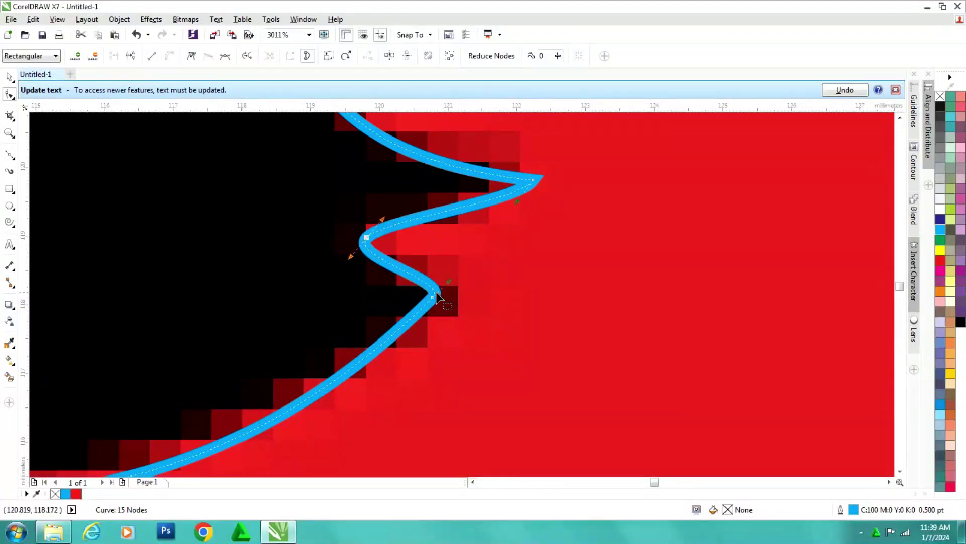
drag(433, 296, 462, 284)
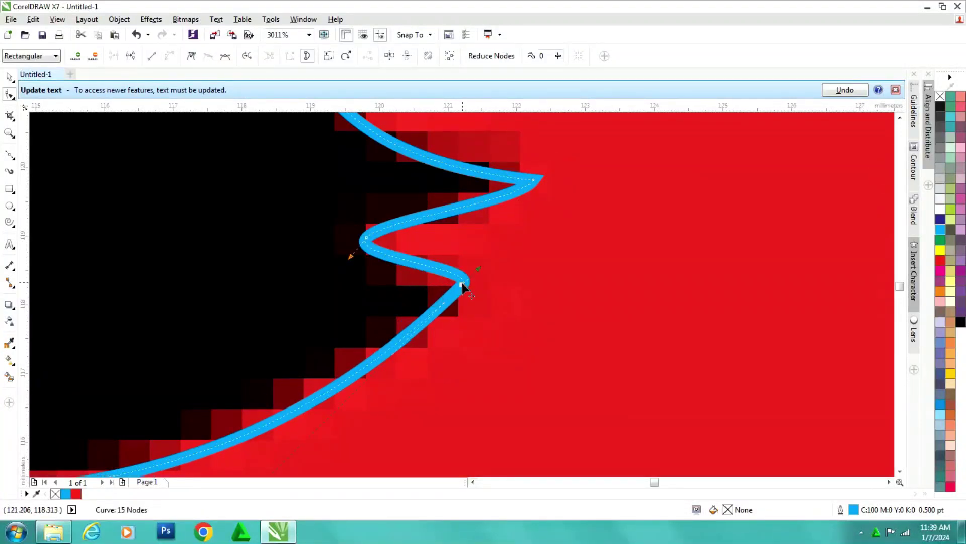
scroll(476, 276, down, 5)
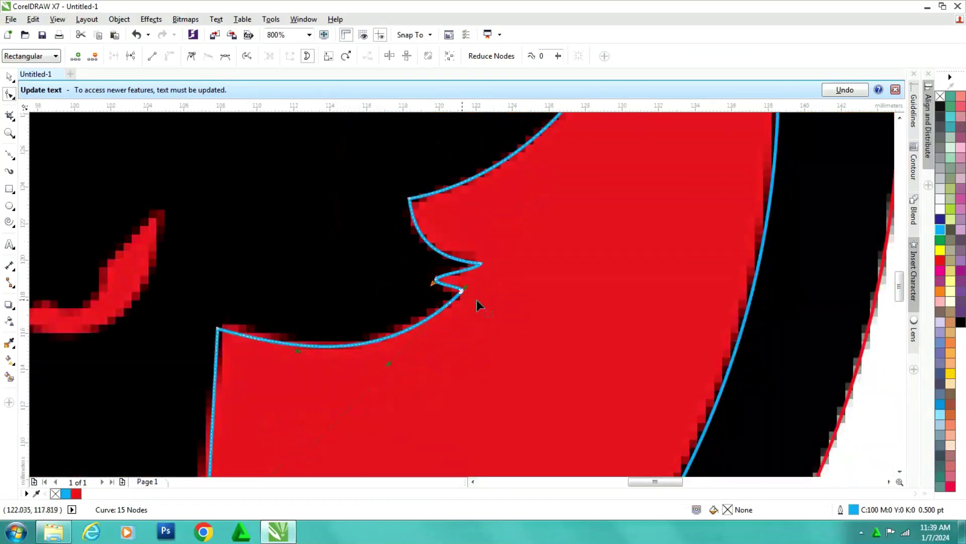
Refit the right ear's lower edge to the bitmap and curve the right neck edge
scroll(392, 349, up, 3)
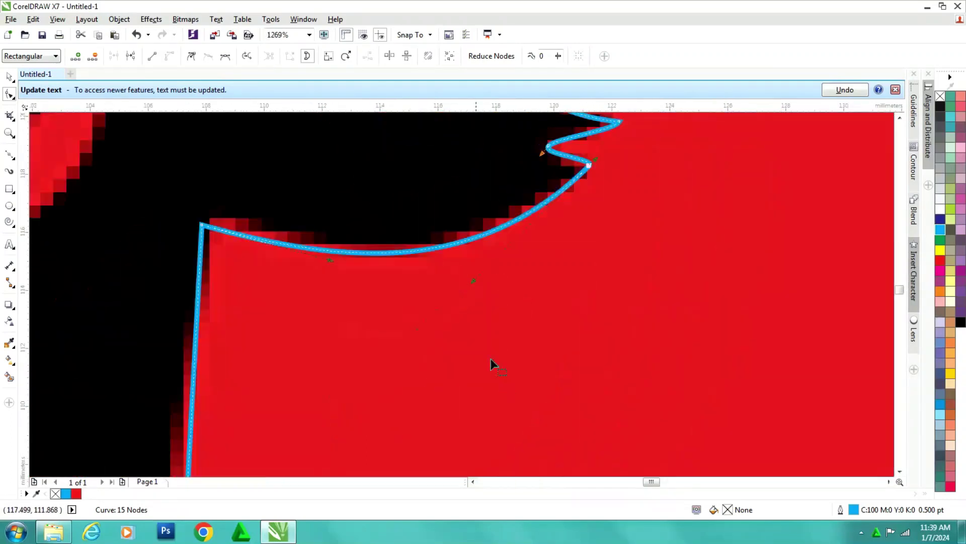
drag(407, 250, 404, 247)
scroll(422, 280, down, 5)
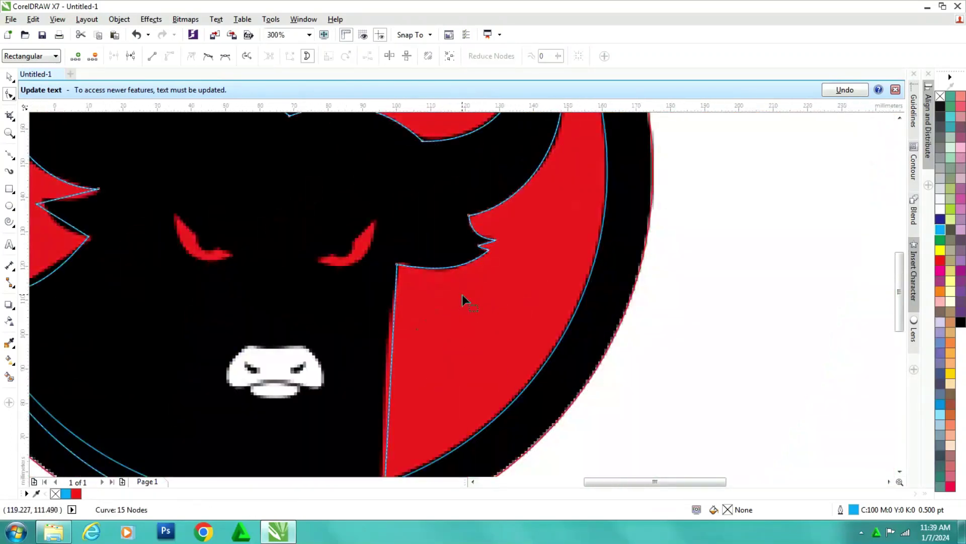
scroll(406, 360, up, 2)
drag(444, 262, 436, 269)
scroll(465, 302, down, 2)
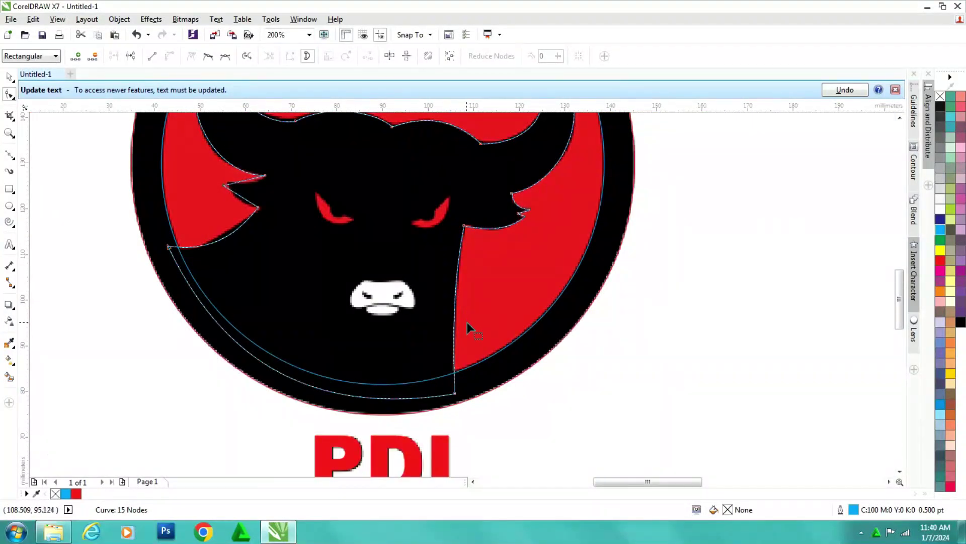
Curve both edges of the left ear and move its tip node onto the bitmap tip
scroll(467, 322, down, 2)
scroll(358, 240, up, 4)
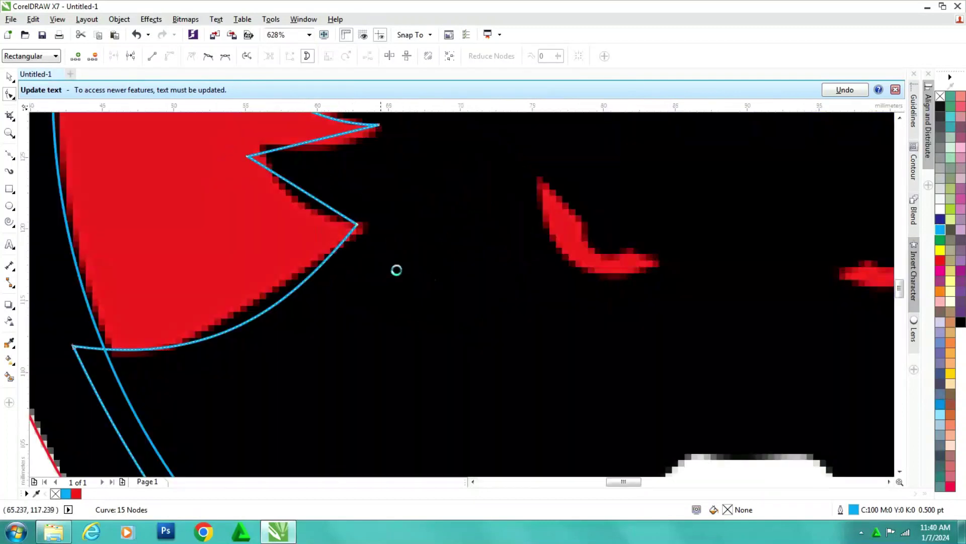
drag(284, 182, 292, 197)
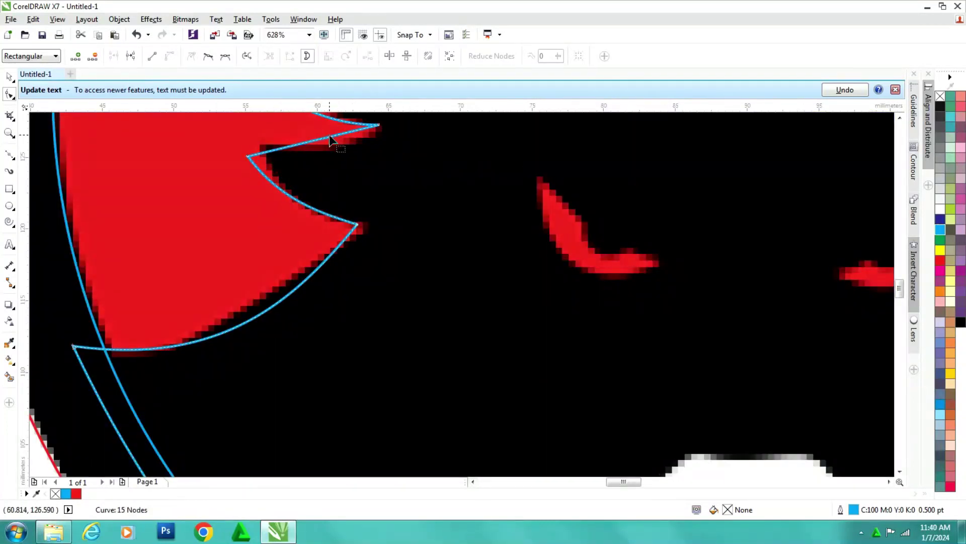
click(337, 146)
drag(345, 139, 352, 147)
drag(249, 155, 303, 151)
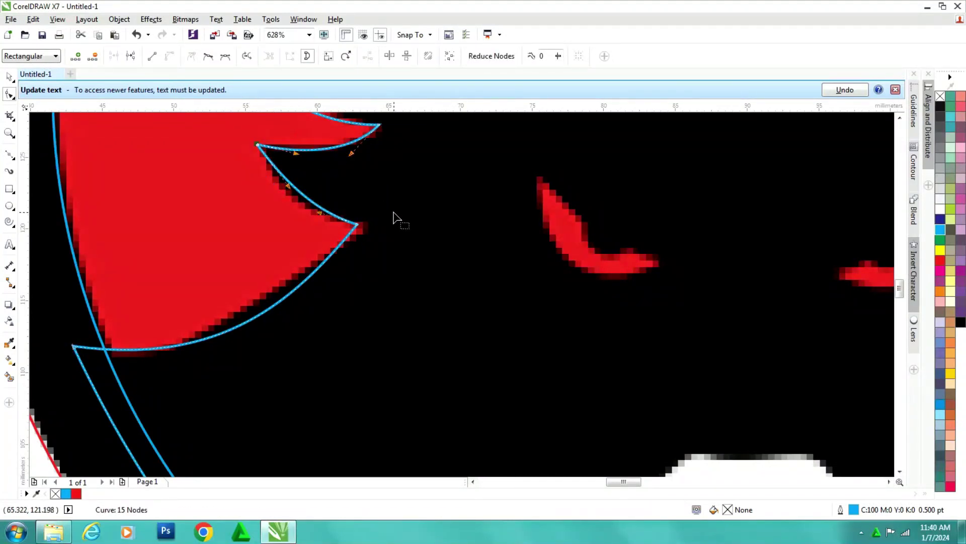
scroll(394, 214, down, 3)
drag(507, 309, 501, 307)
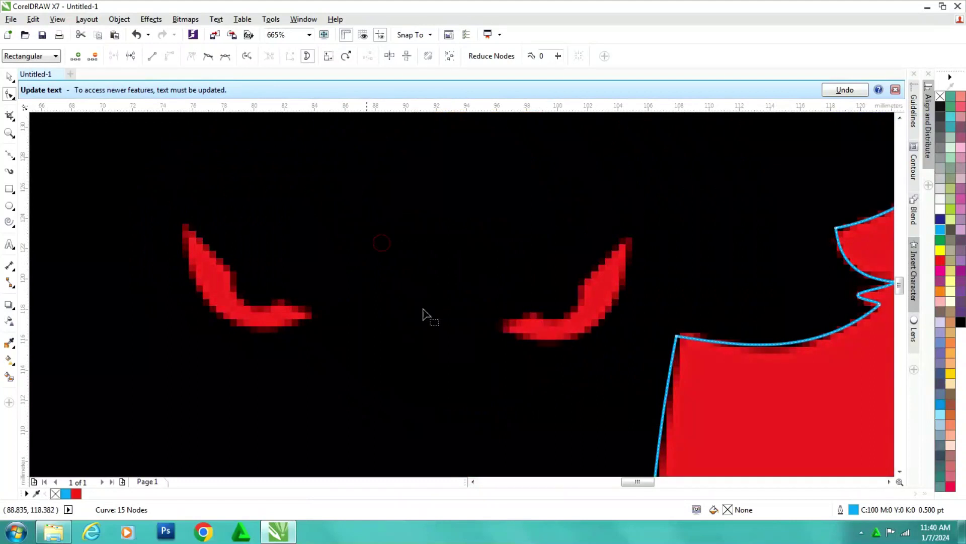
Draw a closed three-node Bézier outline around the bull's left eye
click(12, 159)
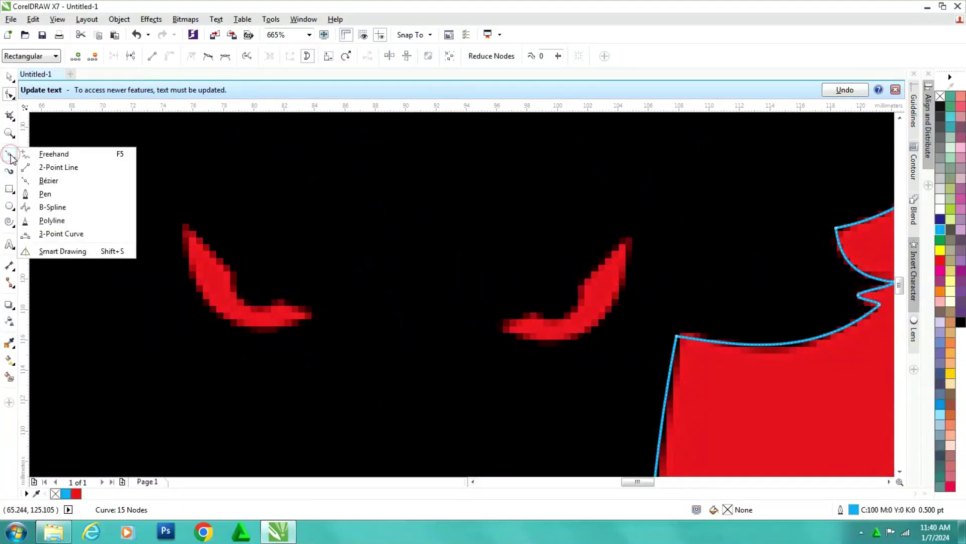
click(45, 180)
click(307, 321)
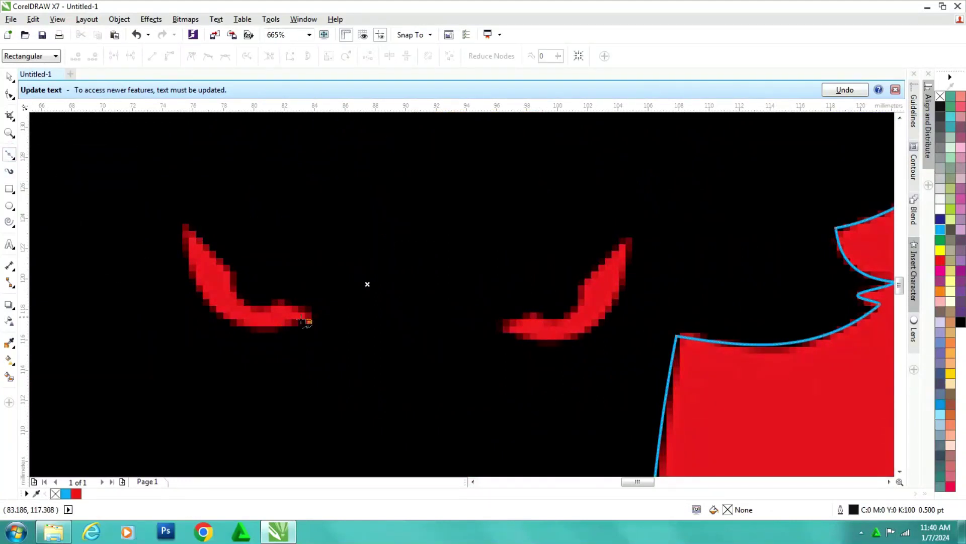
click(182, 220)
click(219, 326)
click(312, 330)
Delete the lower middle node of the left eye outline and give the outline a cyan colour
click(9, 94)
drag(190, 304, 245, 364)
key(Delete)
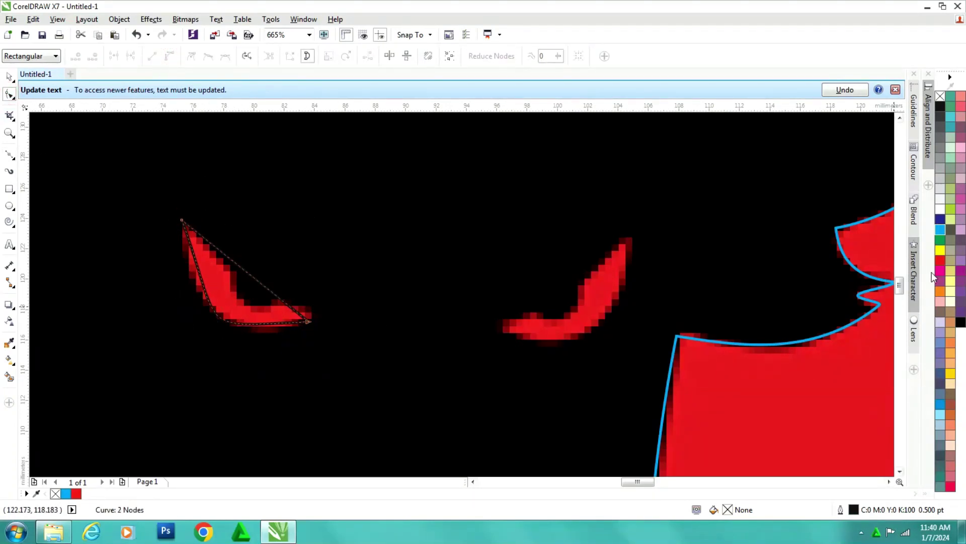
right_click(940, 231)
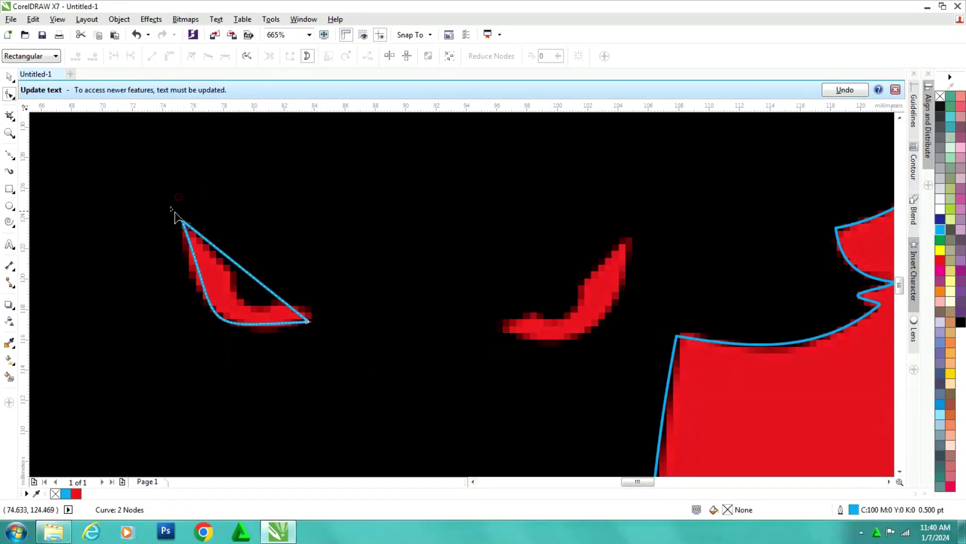
Adjust the curve handles so the left eye's lower edge follows the bitmap, undoing a misplaced edit
drag(175, 213, 215, 270)
key(ctrl+z)
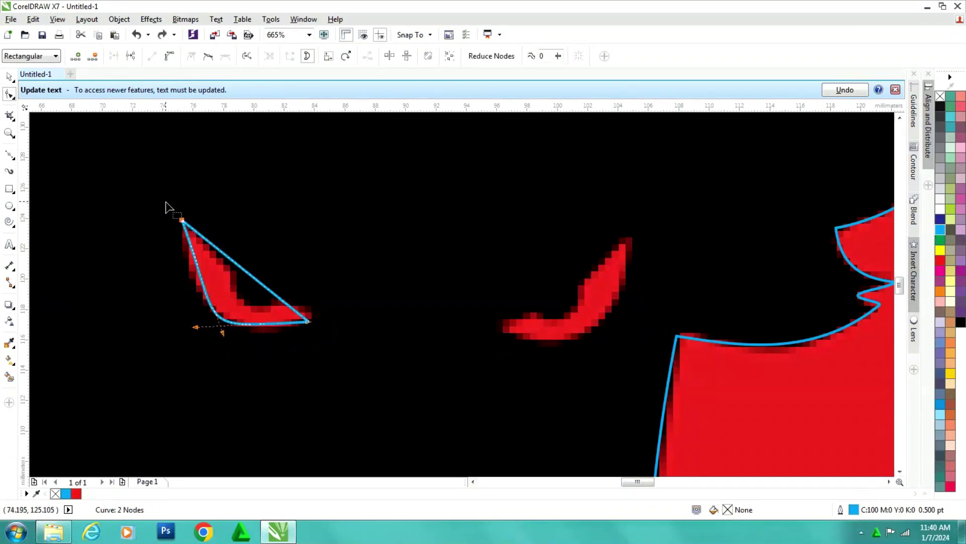
drag(223, 333, 250, 354)
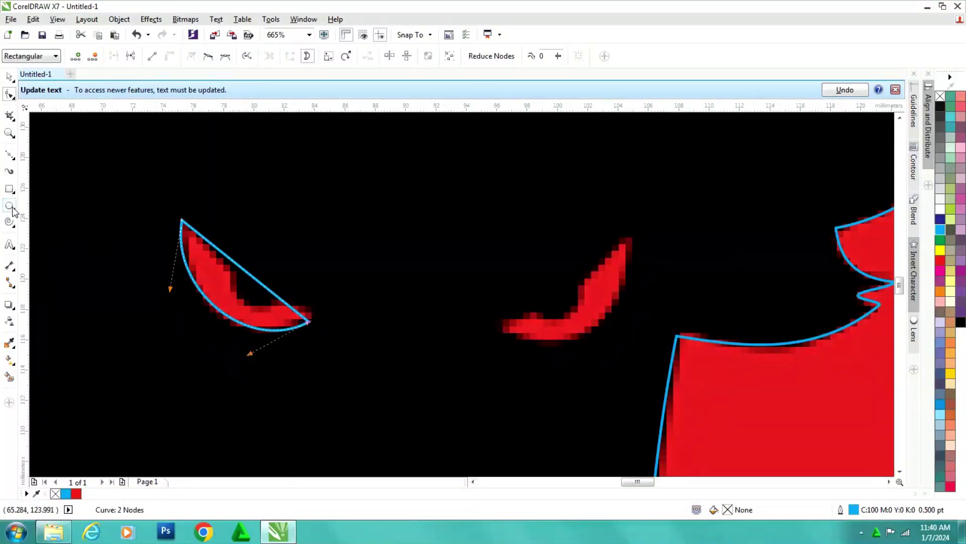
Draw an ellipse about 3 mm wide and 3.7 mm high in the inner hollow of the left eye
click(9, 205)
drag(233, 246, 278, 303)
Convert the left eye outline's straight upper edge to a curve and bend it slightly inward
click(9, 94)
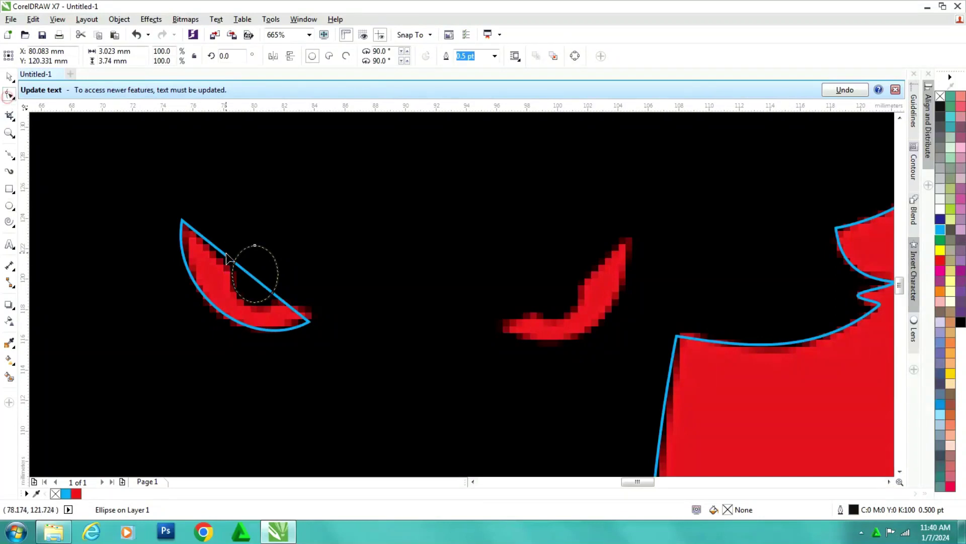
click(221, 250)
right_click(221, 251)
click(259, 302)
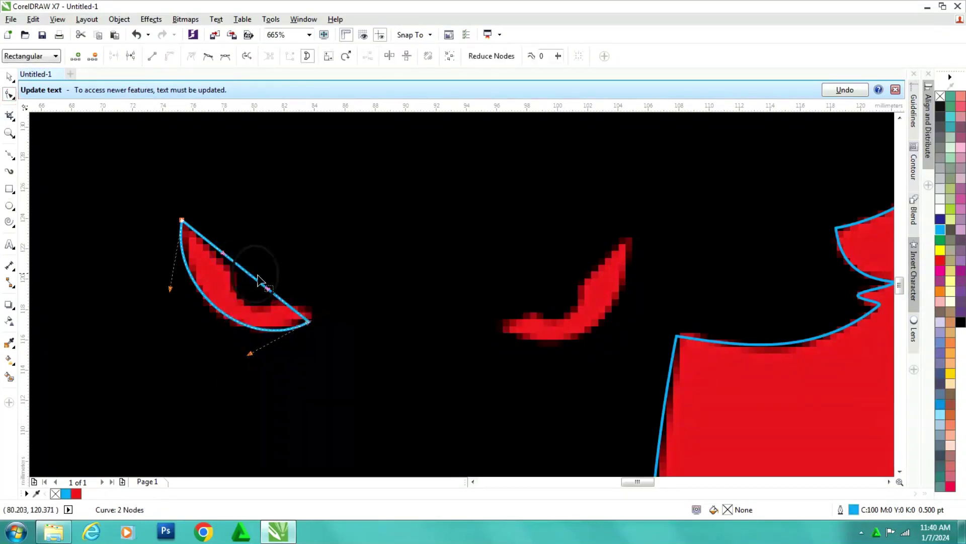
drag(244, 272, 241, 282)
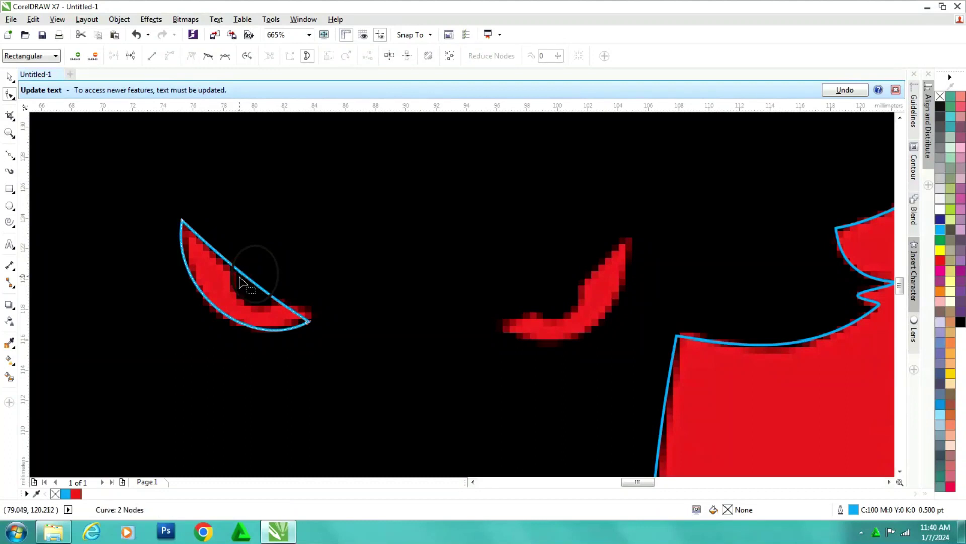
Enlarge the ellipse to about 3.8 by 4 mm and use it to trim the inner hollow out of the left eye outline
click(11, 77)
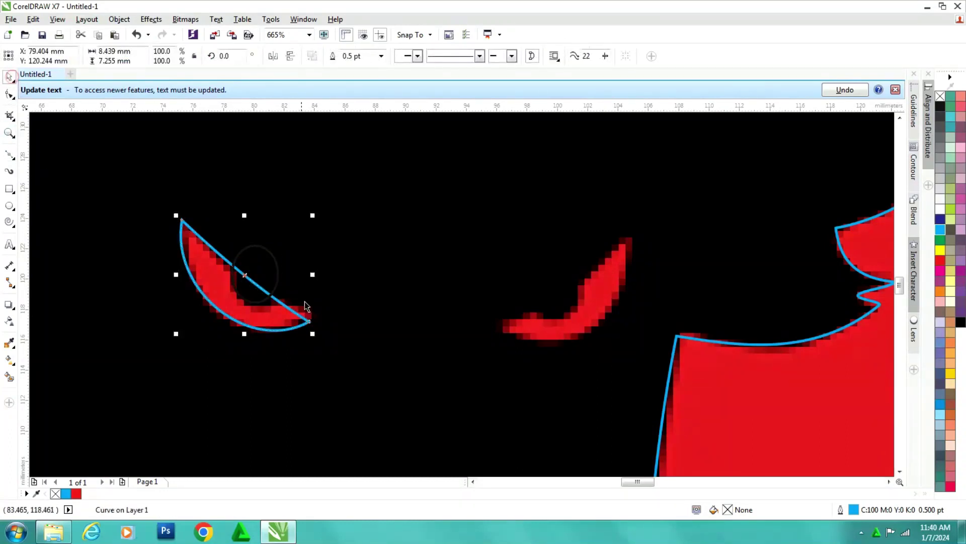
click(278, 283)
drag(282, 306, 286, 311)
drag(287, 277, 295, 277)
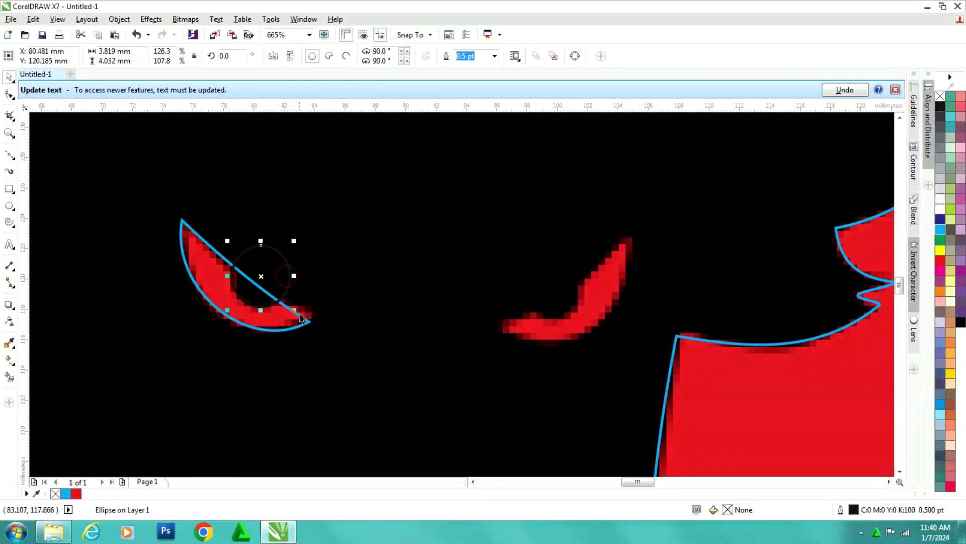
shift+click(308, 321)
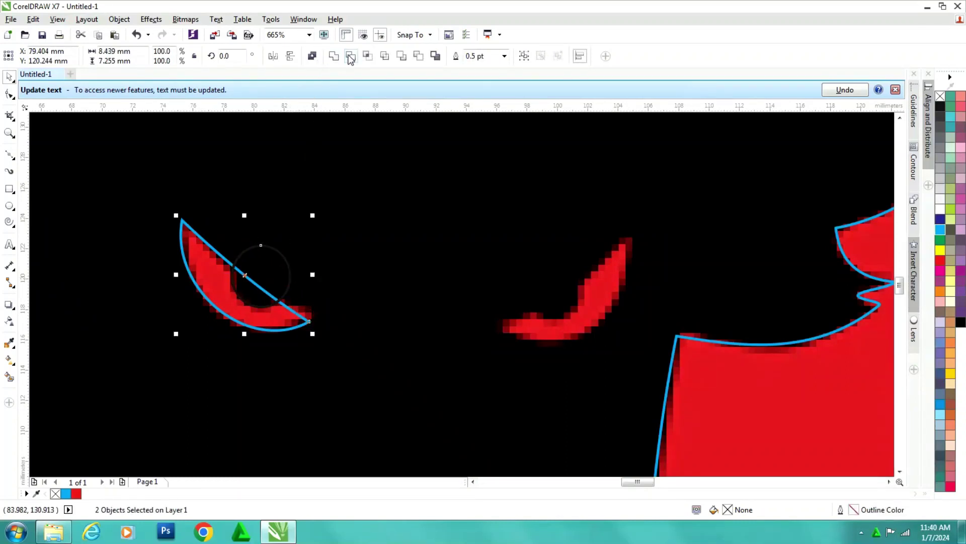
click(351, 57)
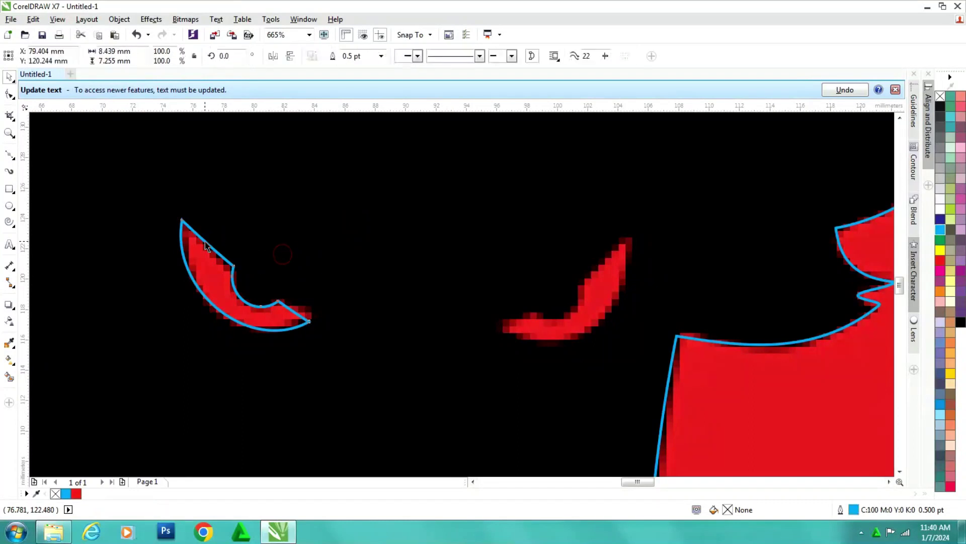
Place a horizontally mirrored copy of the left eye outline over the right eye and rotate it slightly to fit the bitmap
drag(175, 276, 624, 289)
click(627, 288)
drag(636, 229, 642, 243)
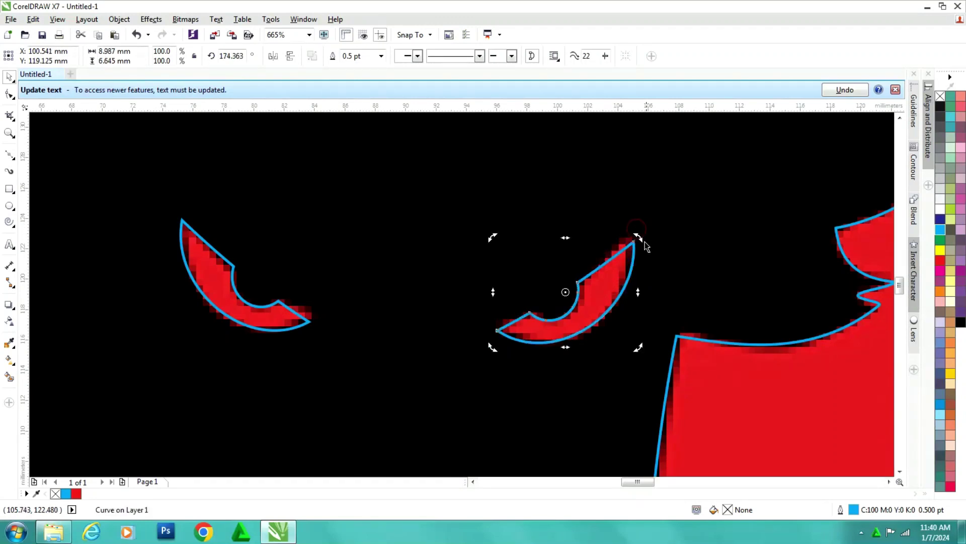
click(666, 245)
Draw a closed four-node Bézier outline over the left half of the white muzzle and straighten its vertical centre side
scroll(401, 303, down, 5)
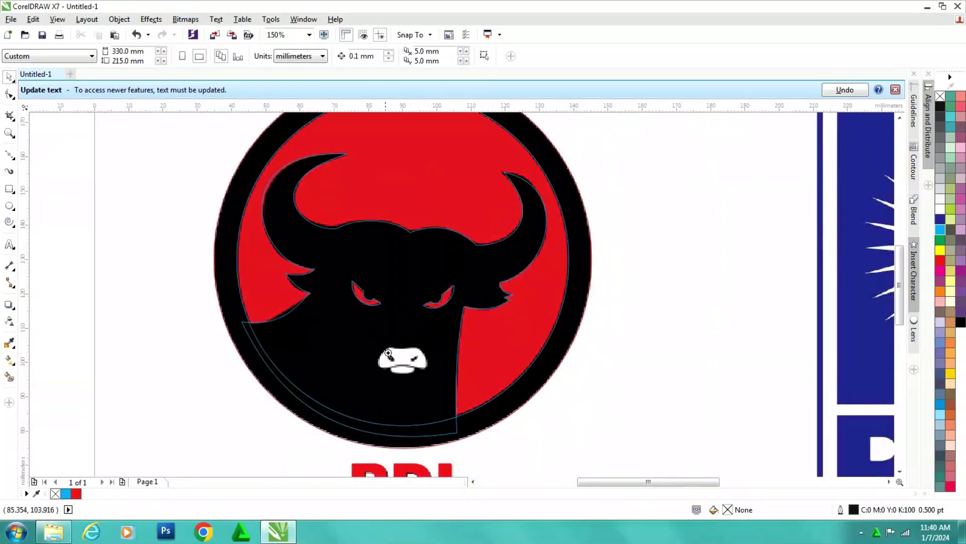
drag(483, 395, 483, 396)
click(11, 155)
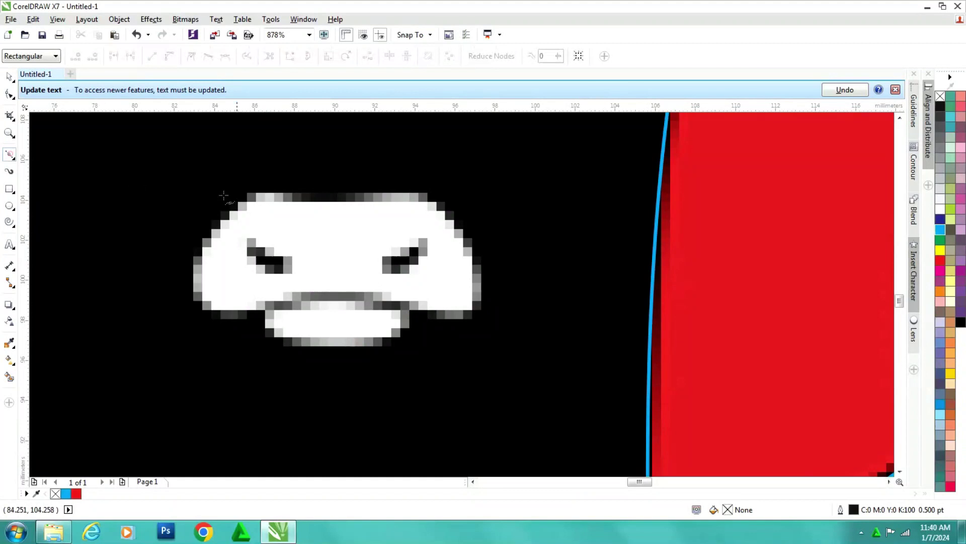
click(230, 204)
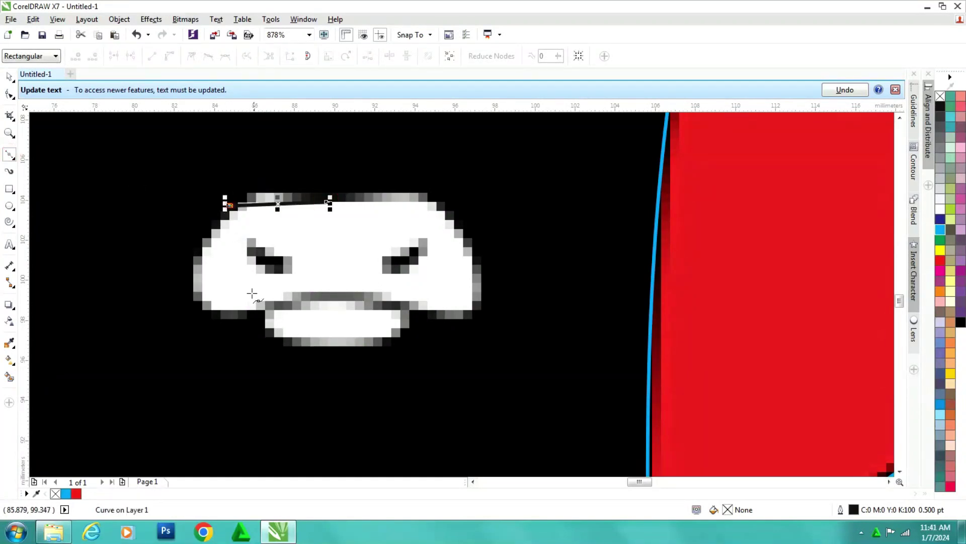
click(264, 313)
click(333, 296)
click(326, 203)
click(9, 95)
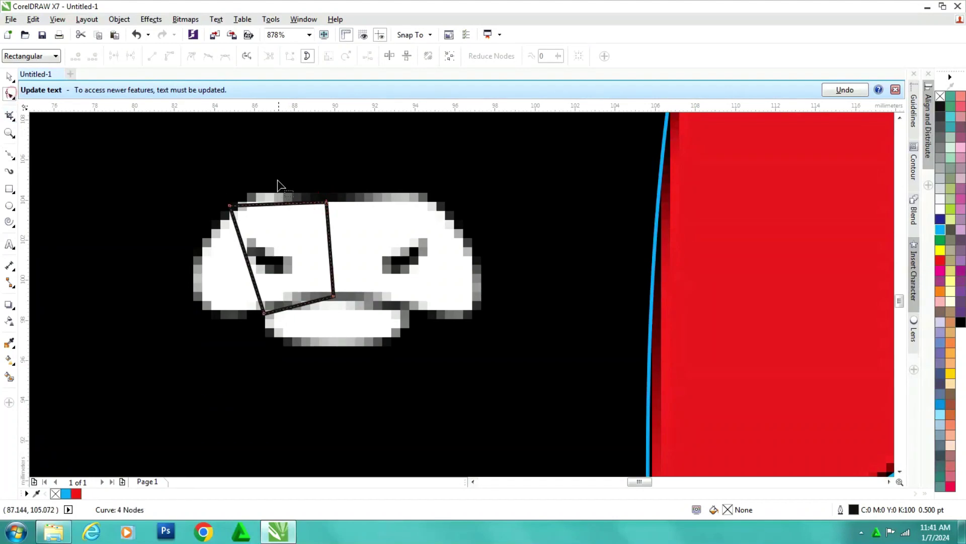
drag(328, 222, 334, 221)
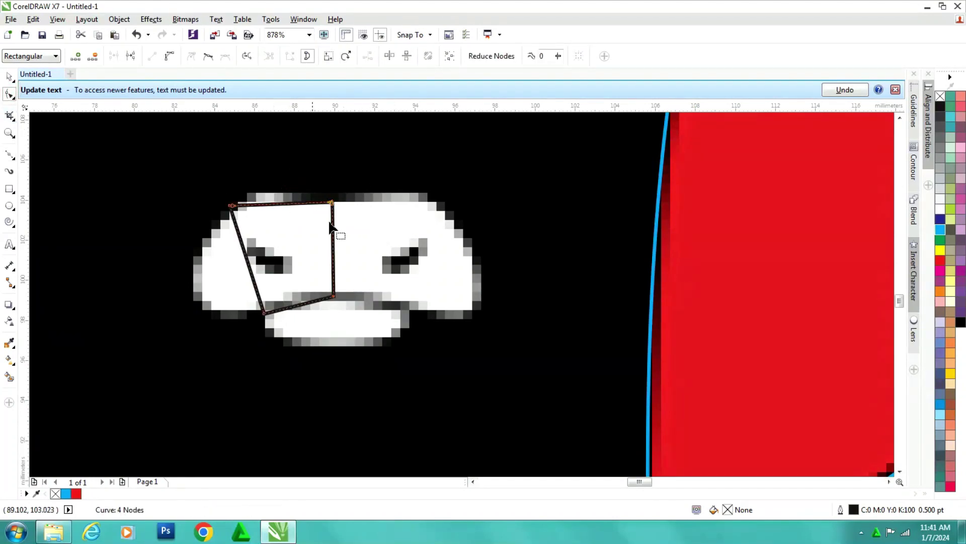
Convert the muzzle outline's outer and top segments to curves and bend them to follow the bitmap's rounded edge
right_click(272, 206)
click(304, 273)
drag(184, 174, 285, 327)
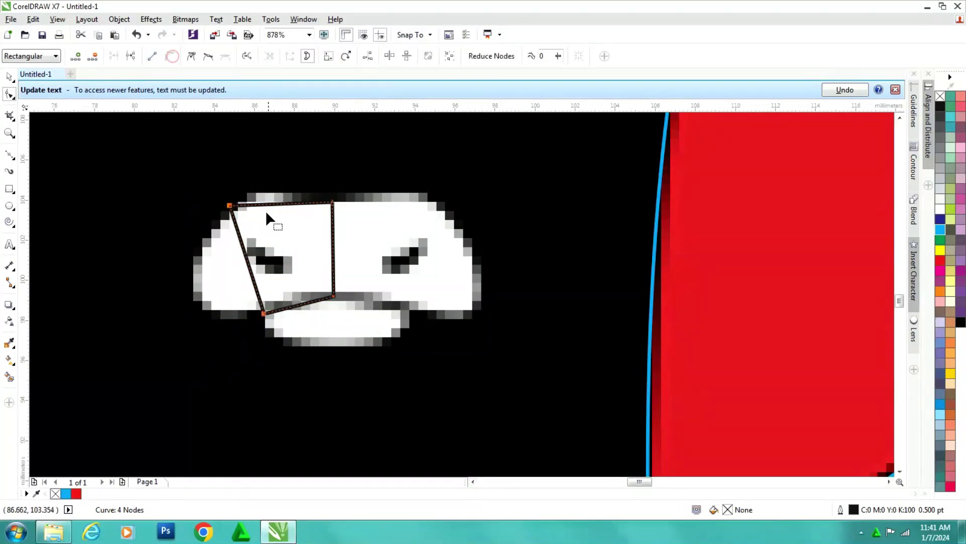
click(246, 243)
drag(250, 249, 194, 270)
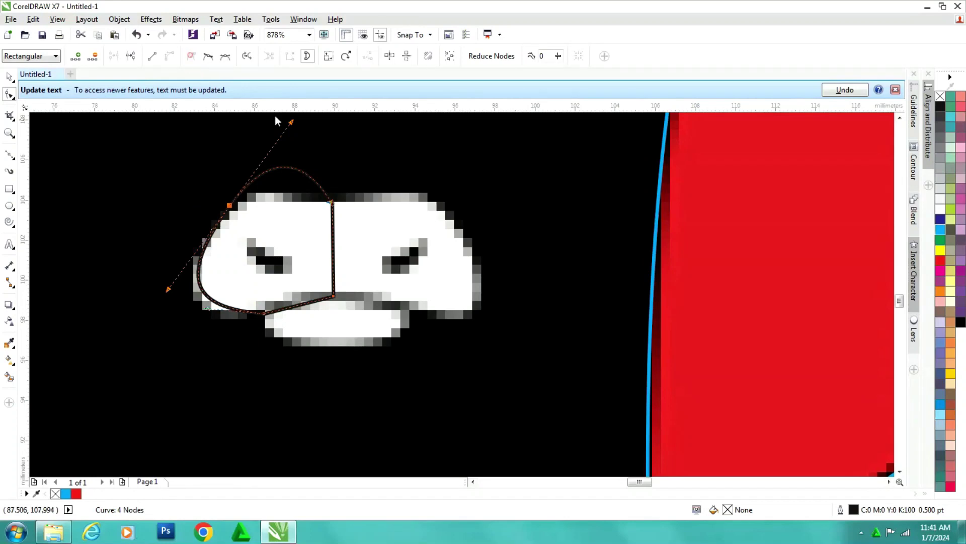
drag(291, 122, 261, 170)
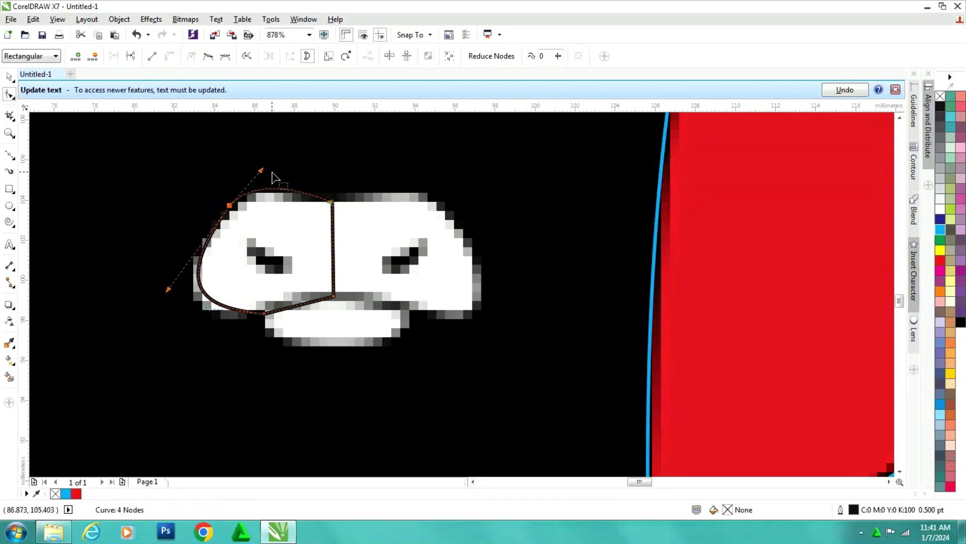
mouse_move(208, 308)
mouse_down()
mouse_move(199, 330)
mouse_move(205, 314)
mouse_up()
Curve the muzzle outline's lower edge along the bitmap, adding a lower outer node and deleting the one above the chin
right_click(299, 308)
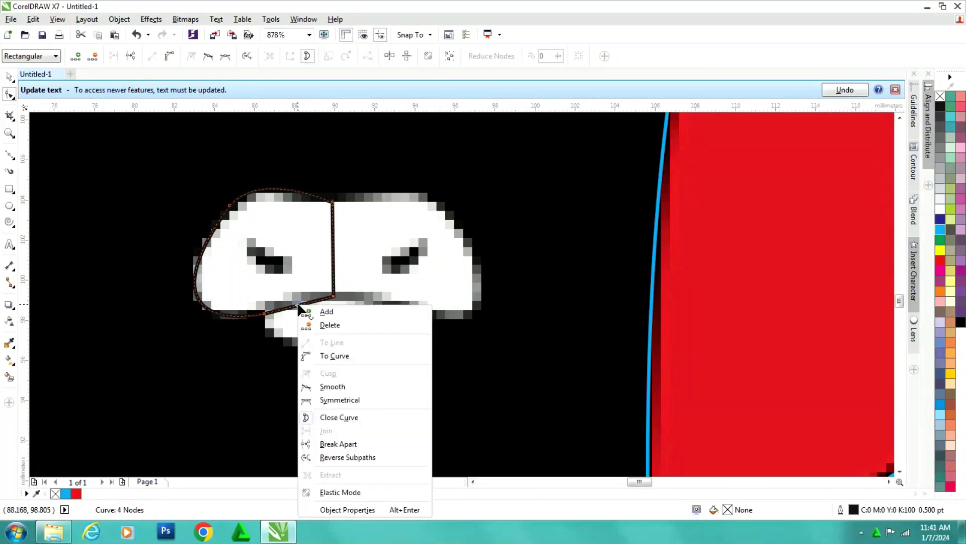
click(343, 358)
right_click(200, 302)
click(221, 302)
double_click(263, 312)
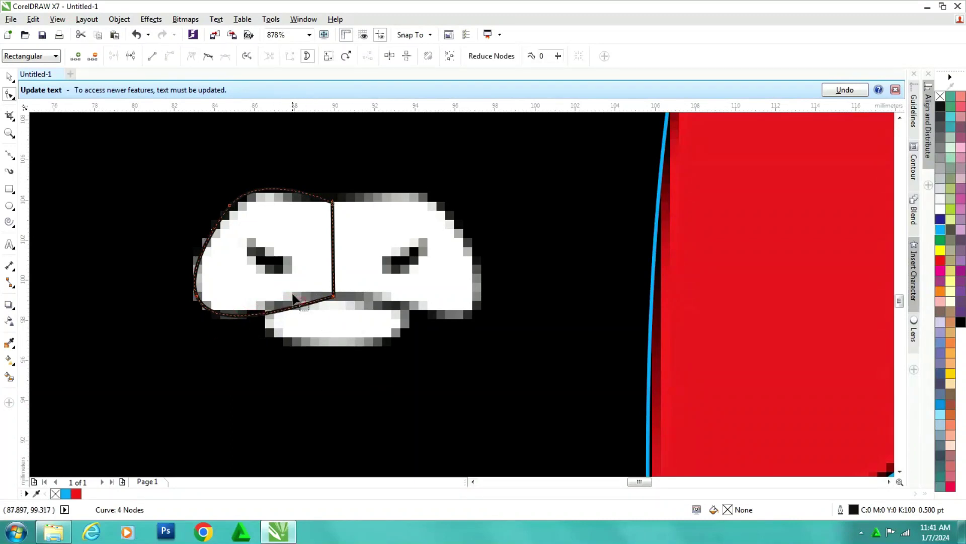
mouse_move(301, 306)
mouse_down()
mouse_move(293, 302)
mouse_move(310, 290)
mouse_up()
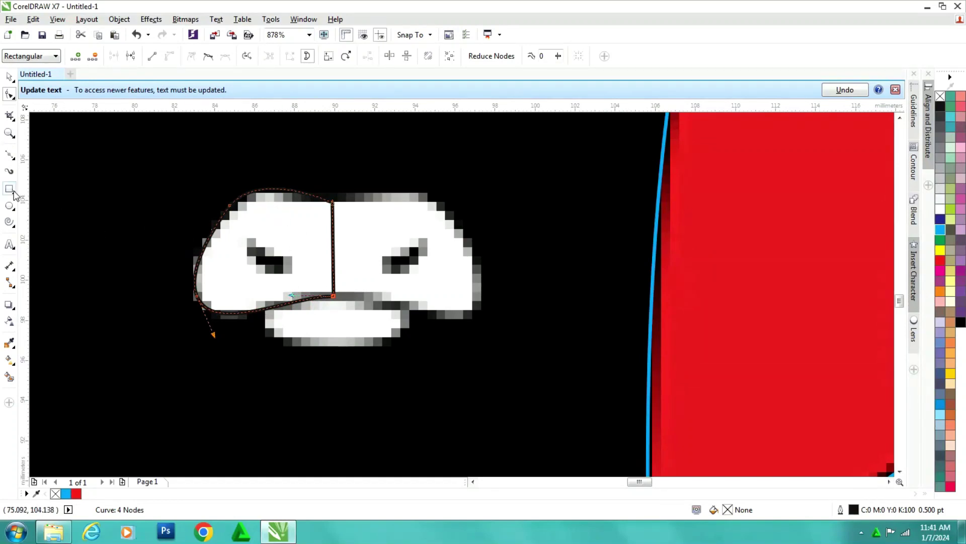
Draw a closed three-node outline over the left nostril and reduce it to a single-node curved loop
click(12, 159)
click(244, 242)
click(269, 277)
click(293, 260)
click(244, 243)
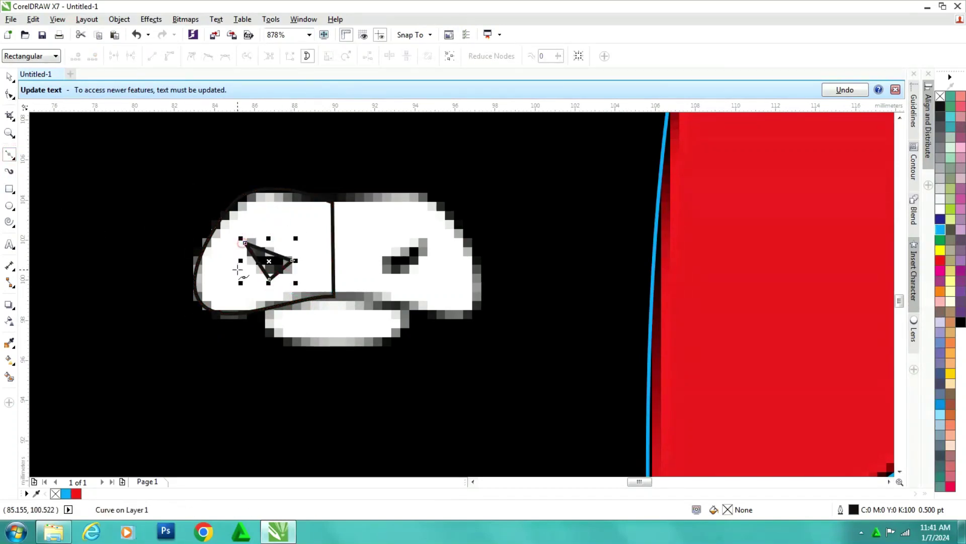
click(10, 93)
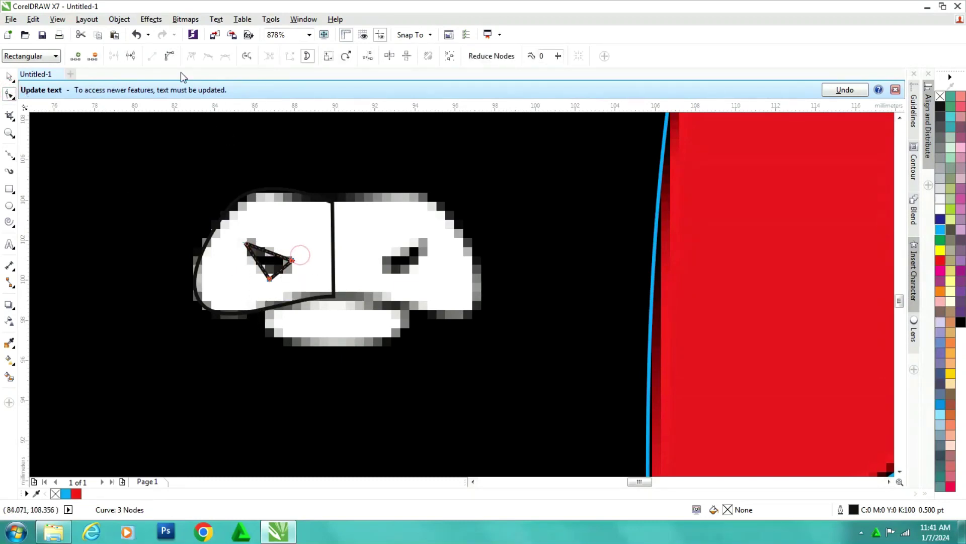
key(Delete)
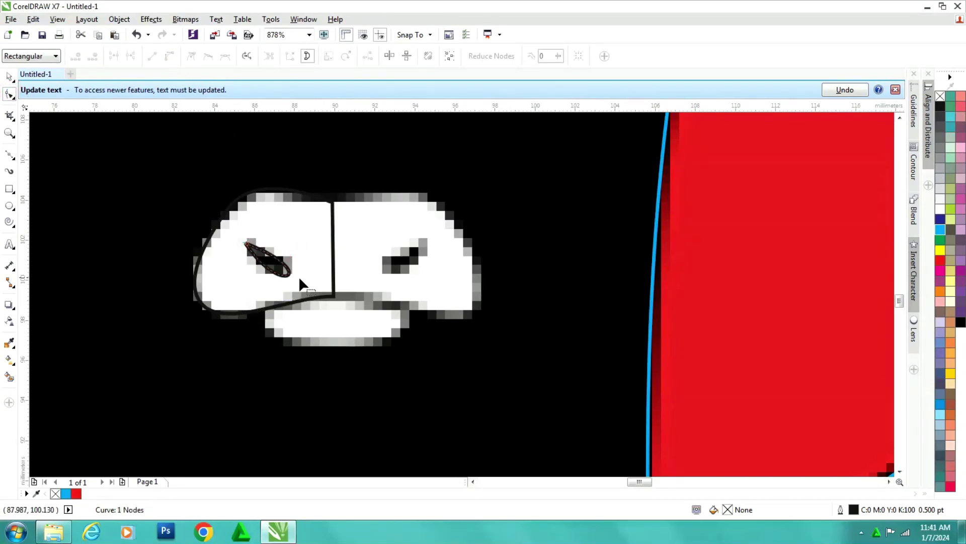
Add a node at the nostril loop's lower end and adjust nodes and handles to form a teardrop over the bitmap
scroll(300, 284, up, 3)
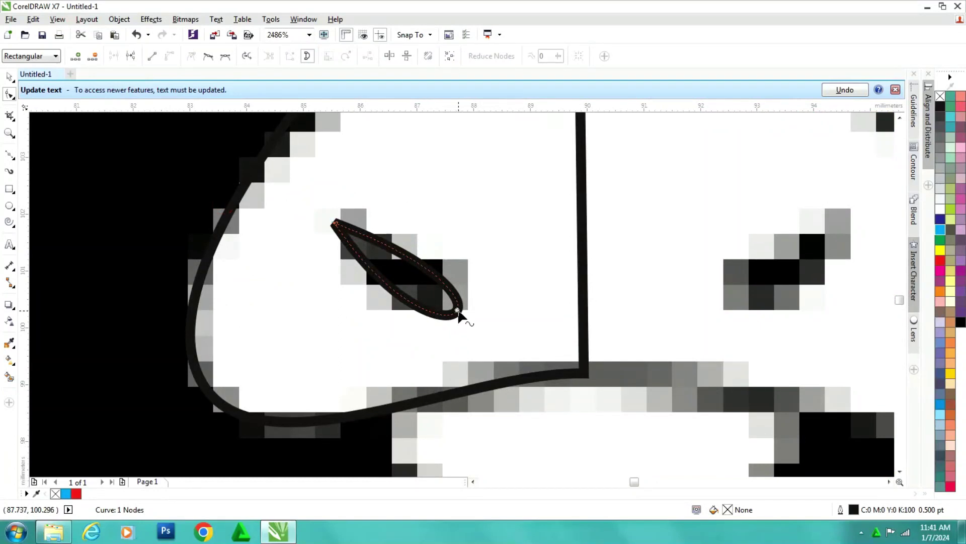
right_click(459, 315)
click(490, 104)
drag(390, 307, 349, 311)
drag(432, 260, 473, 272)
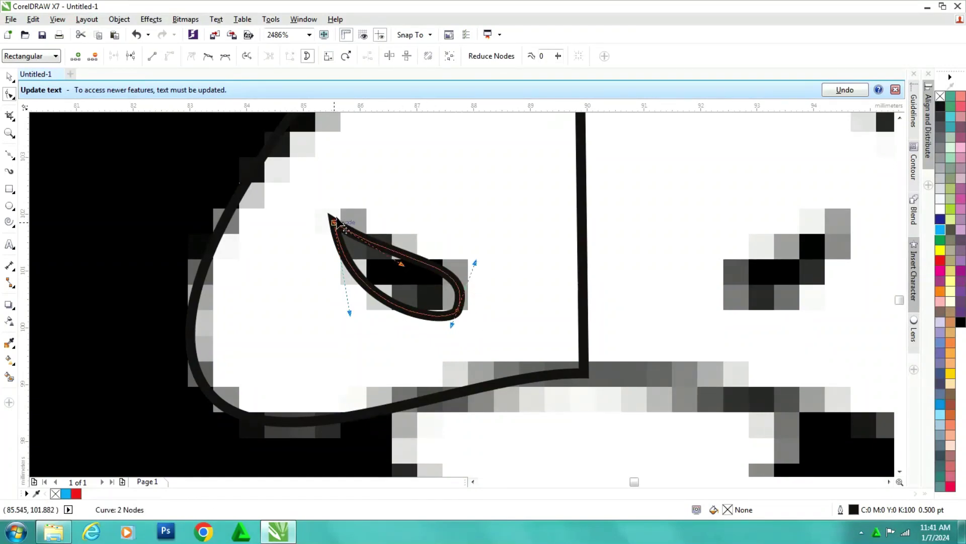
drag(337, 222, 346, 214)
drag(410, 259, 348, 312)
drag(451, 326, 435, 328)
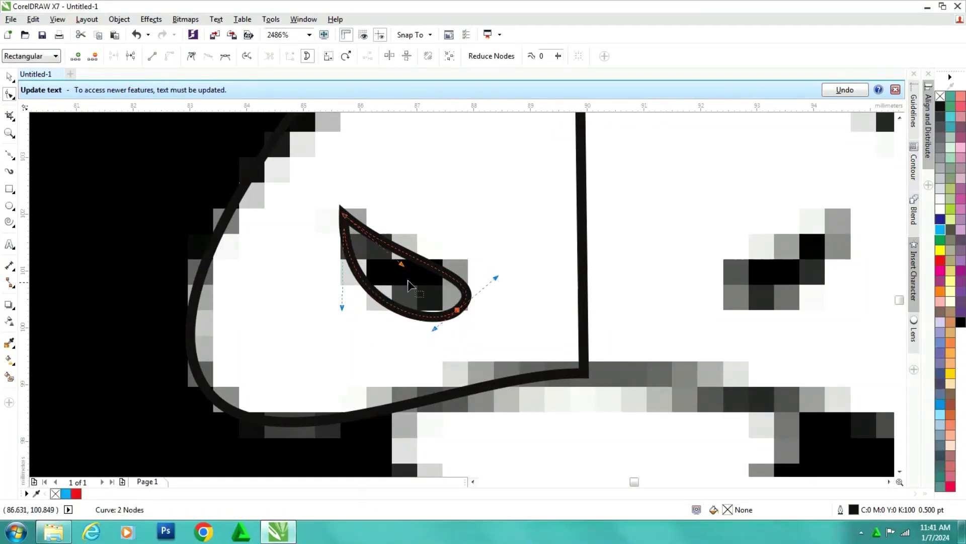
Replace the muzzle outline's upper outer node with one node lower on the side and another on the top edge
scroll(472, 287, down, 4)
scroll(403, 205, up, 3)
click(490, 279)
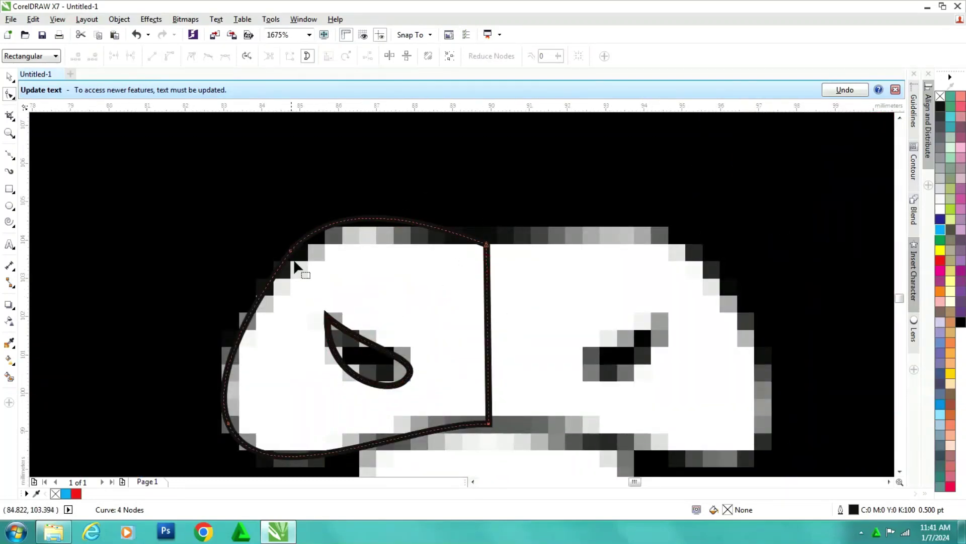
right_click(263, 297)
click(302, 302)
right_click(404, 221)
click(433, 228)
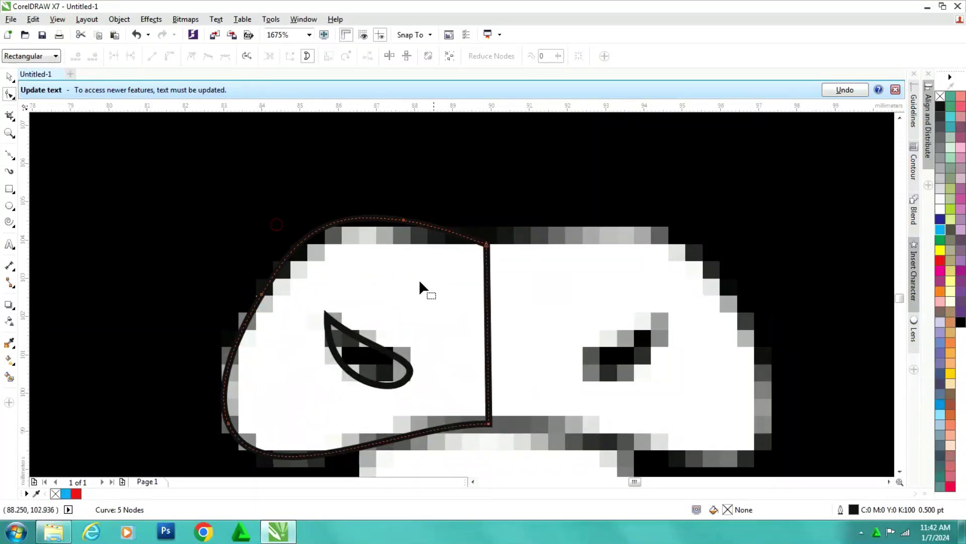
Lower the muzzle outline's new top-edge node so the upper curve follows the bitmap
drag(472, 231, 479, 238)
click(404, 220)
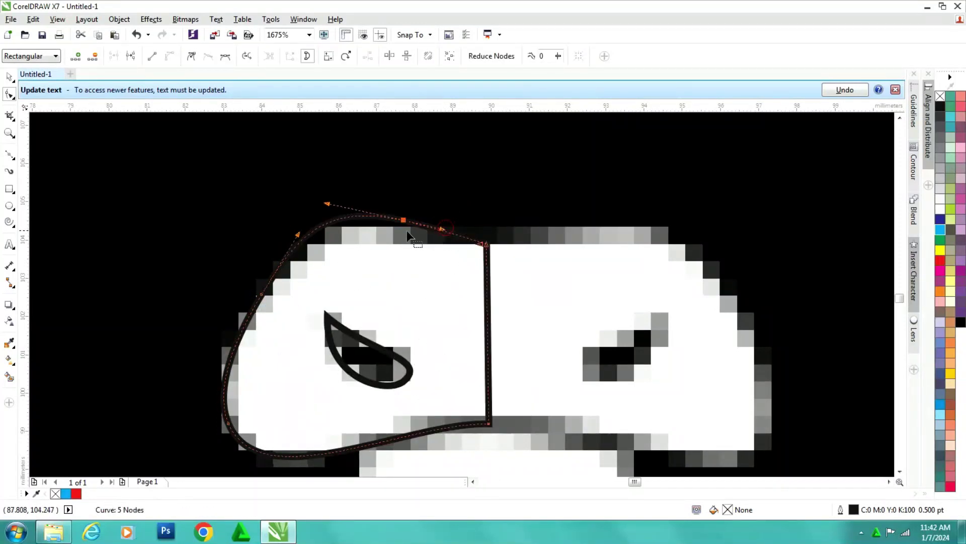
drag(403, 220, 407, 229)
click(474, 225)
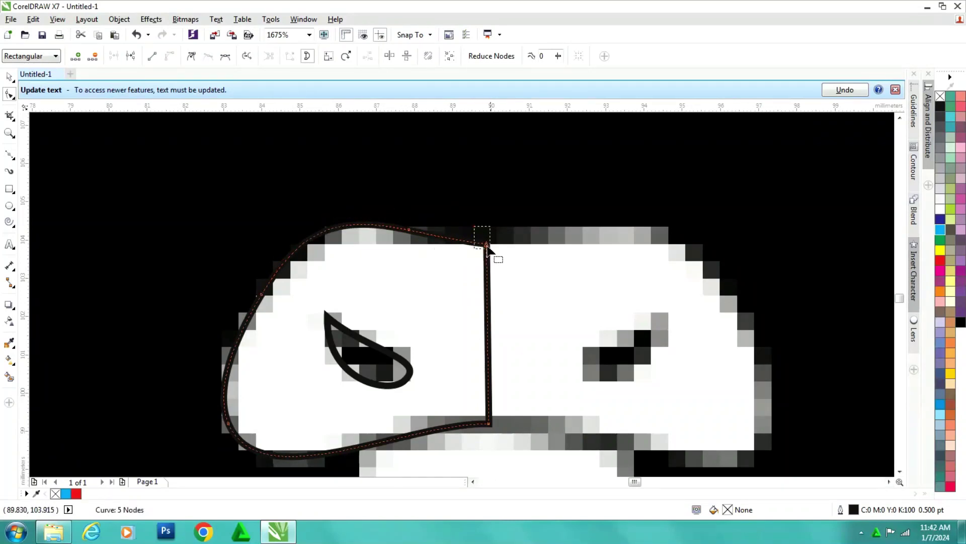
click(12, 81)
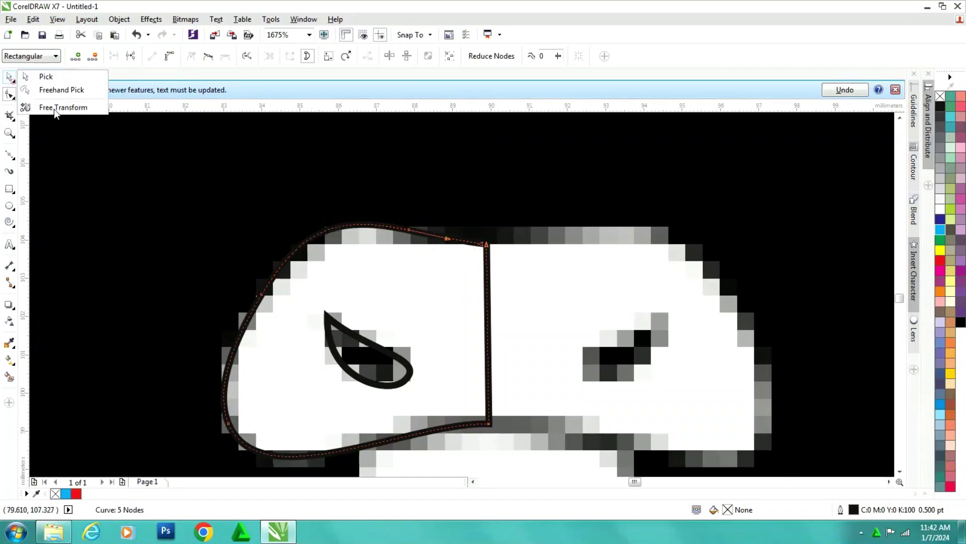
click(14, 99)
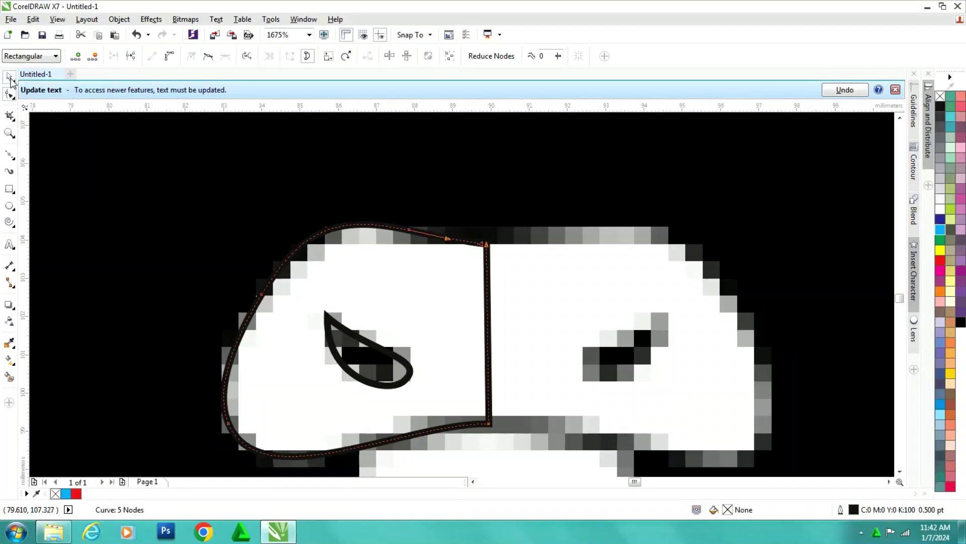
Mirror a copy of the left muzzle outline onto the right half and select both halves together
click(10, 76)
scroll(464, 296, down, 4)
scroll(372, 252, up, 3)
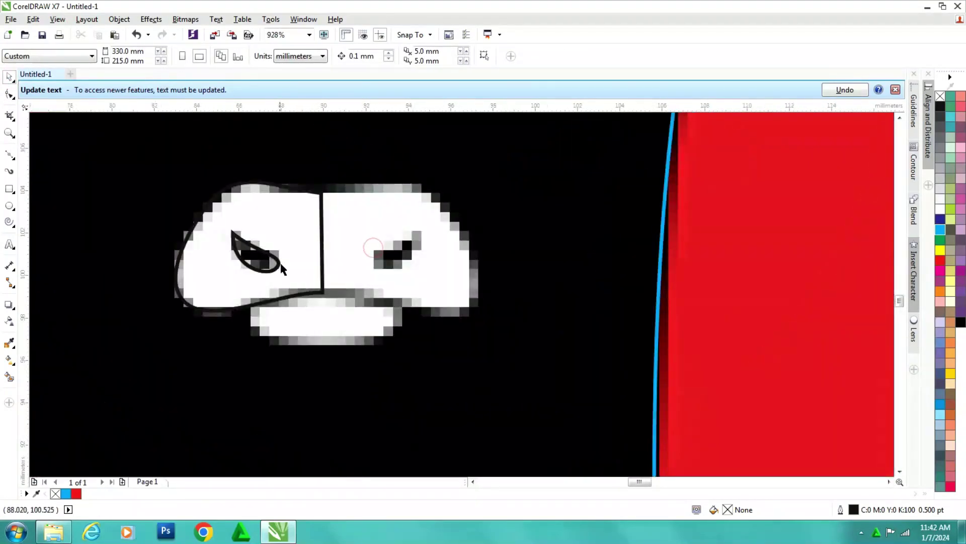
click(269, 245)
click(288, 190)
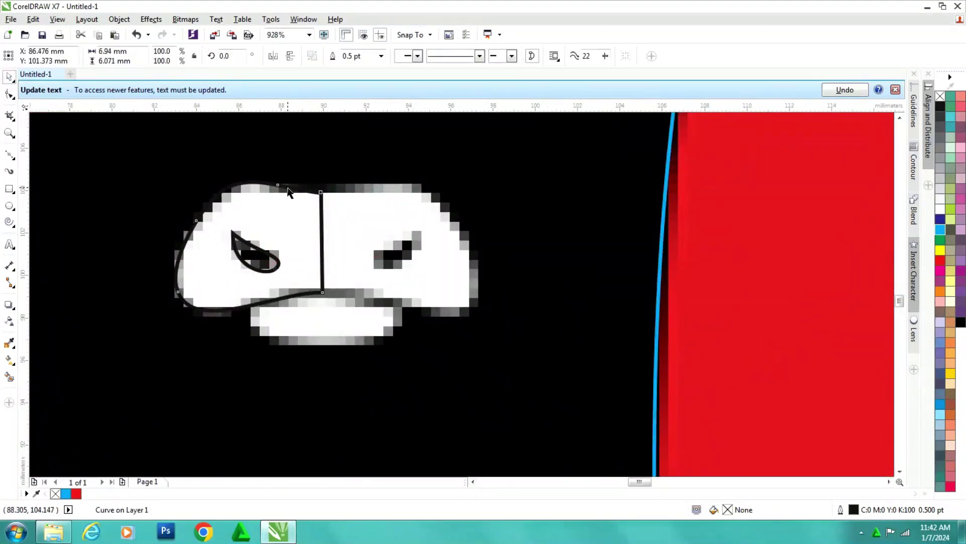
drag(181, 250, 391, 277)
right_click(392, 277)
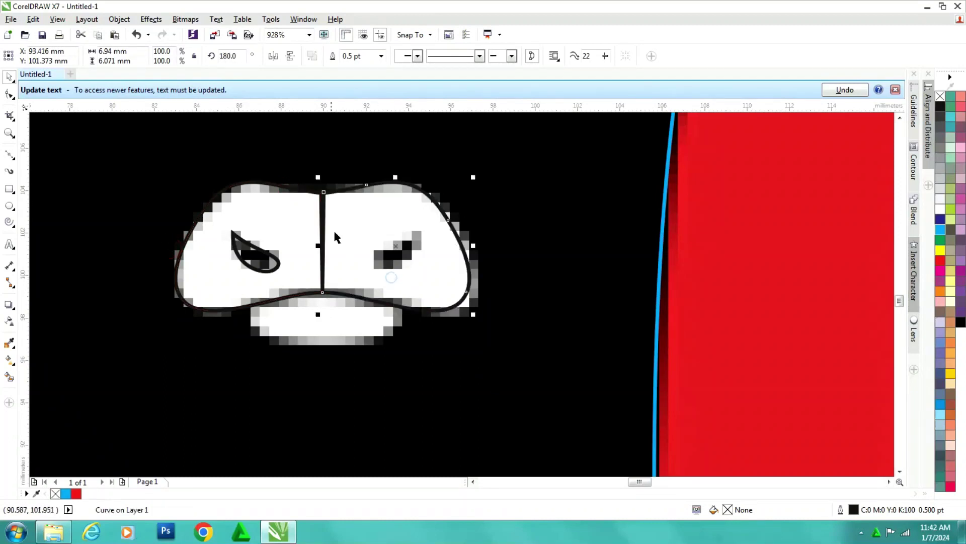
shift+click(302, 196)
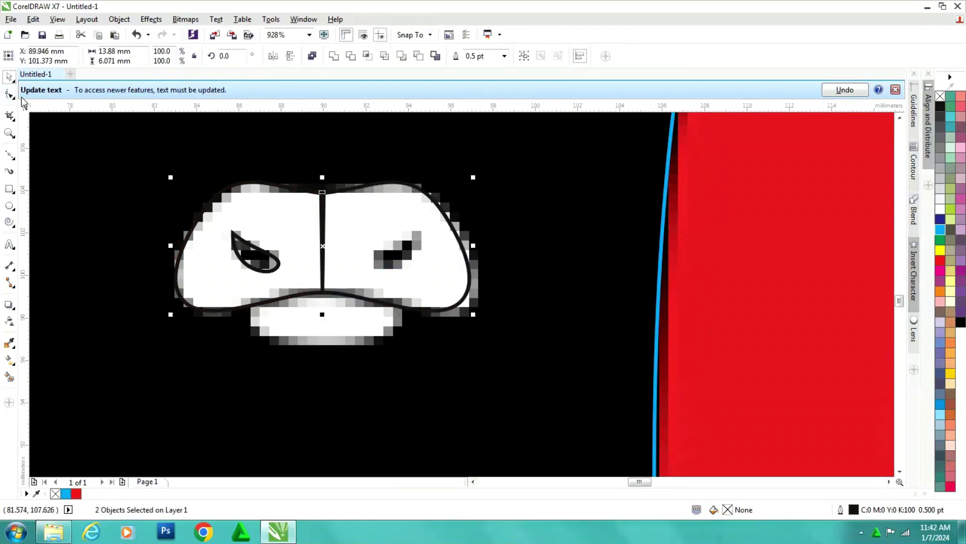
Overlap the right muzzle half's top centre node with the left half, weld both halves, and widen the outline to about 14.4 mm
click(421, 160)
click(363, 194)
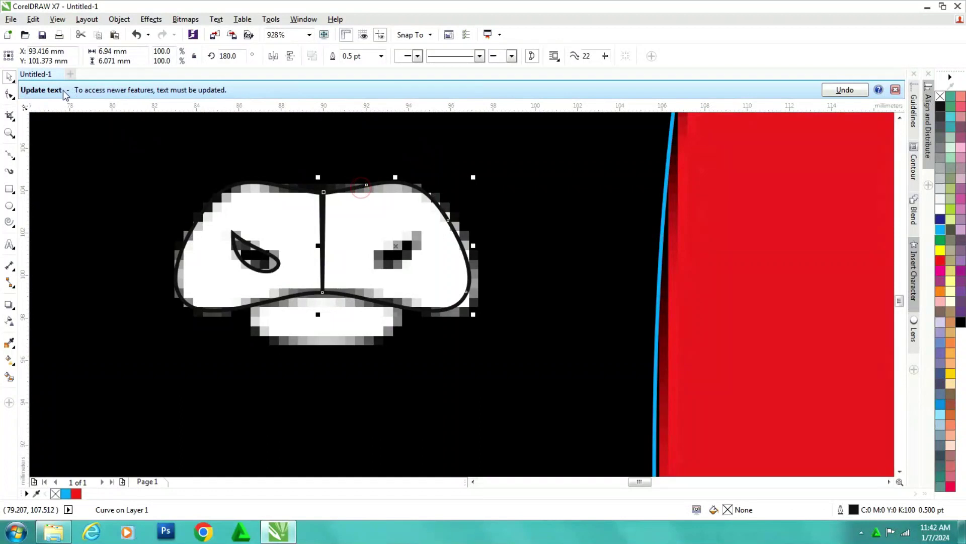
click(9, 94)
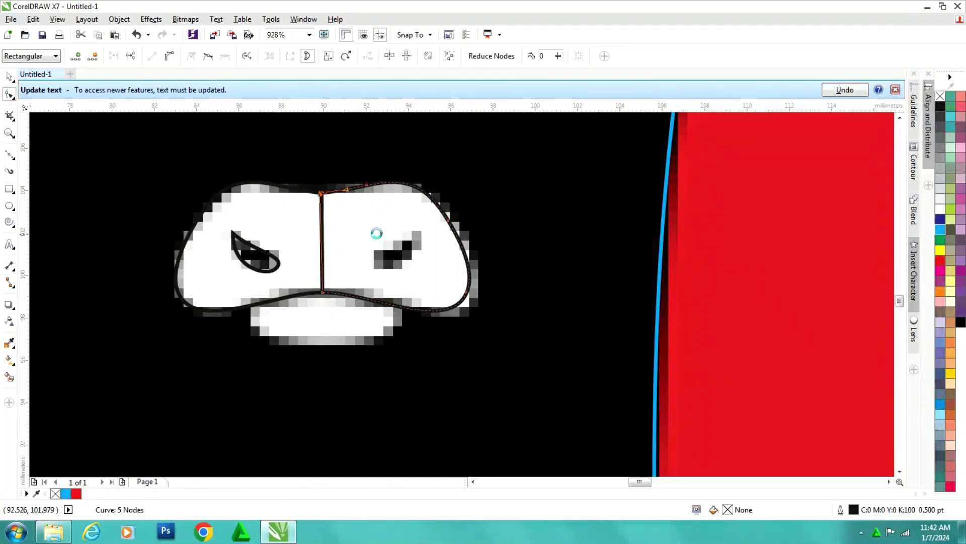
key(space)
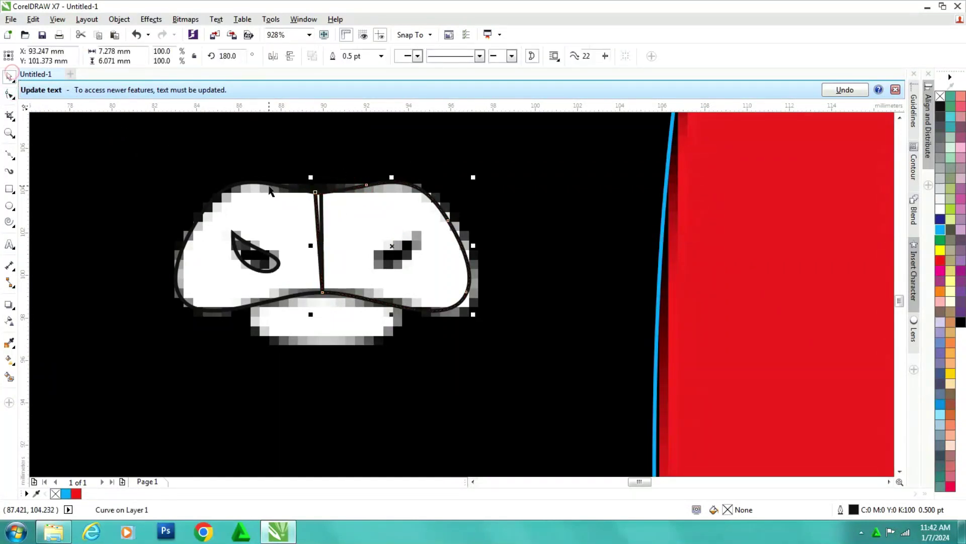
click(334, 55)
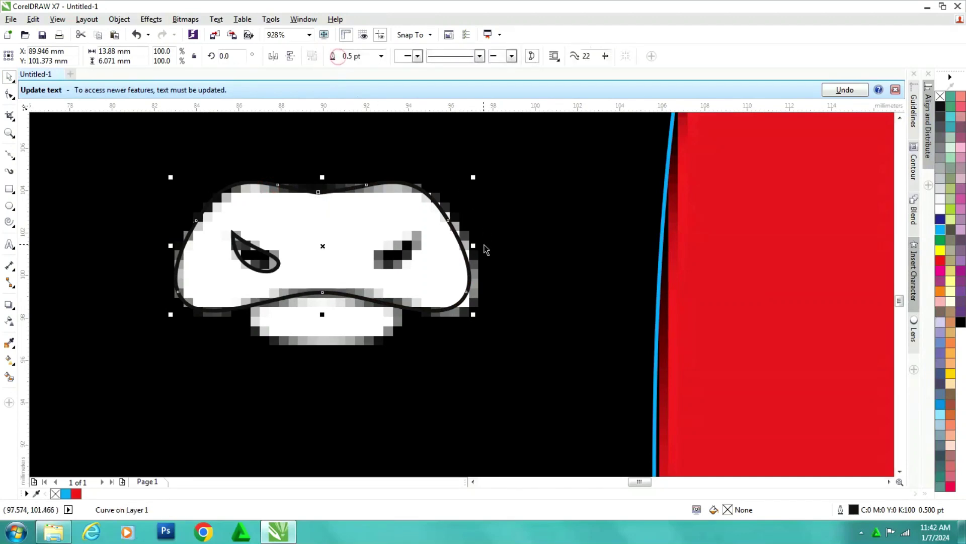
drag(473, 246, 484, 245)
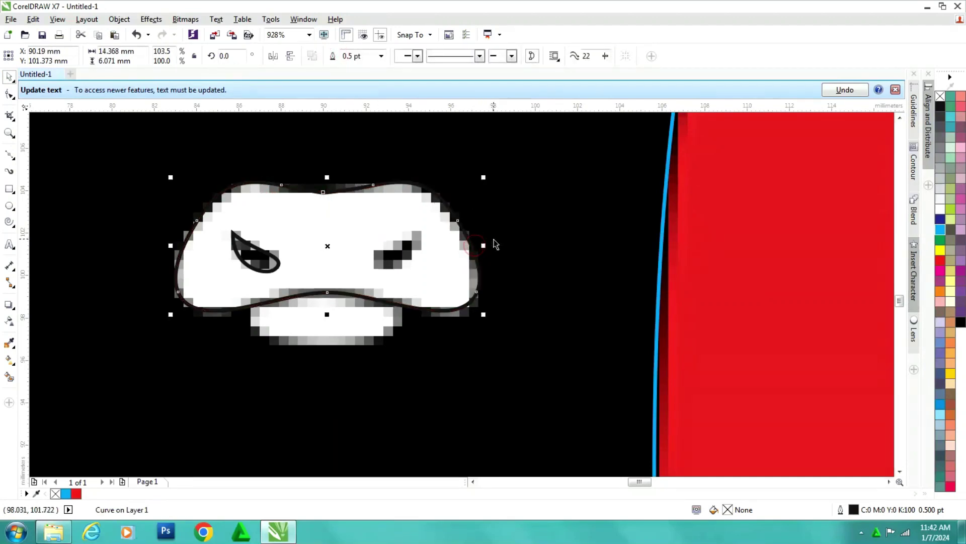
Scale the left nostril down to about 1.9 by 1.6 mm and mirror a copy onto the muzzle's right side
click(258, 248)
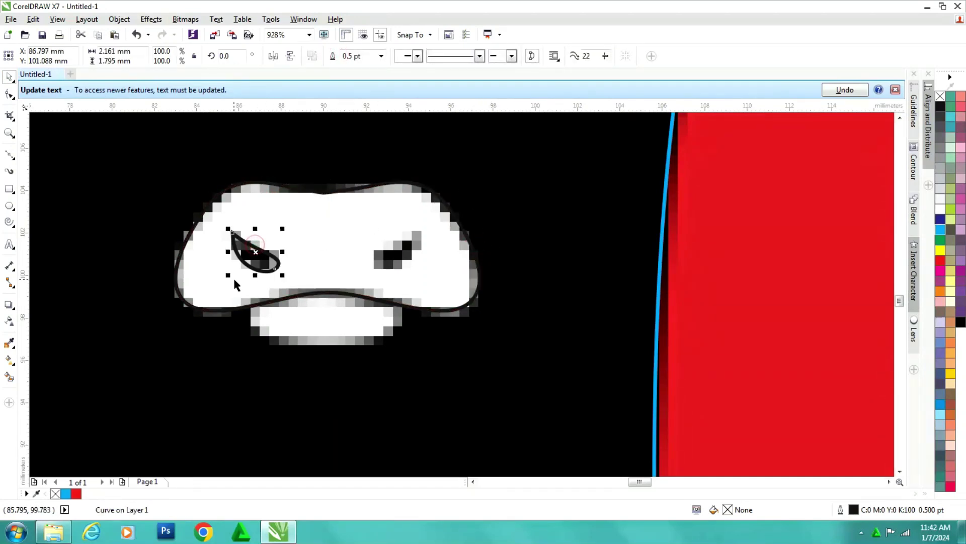
drag(229, 276, 397, 261)
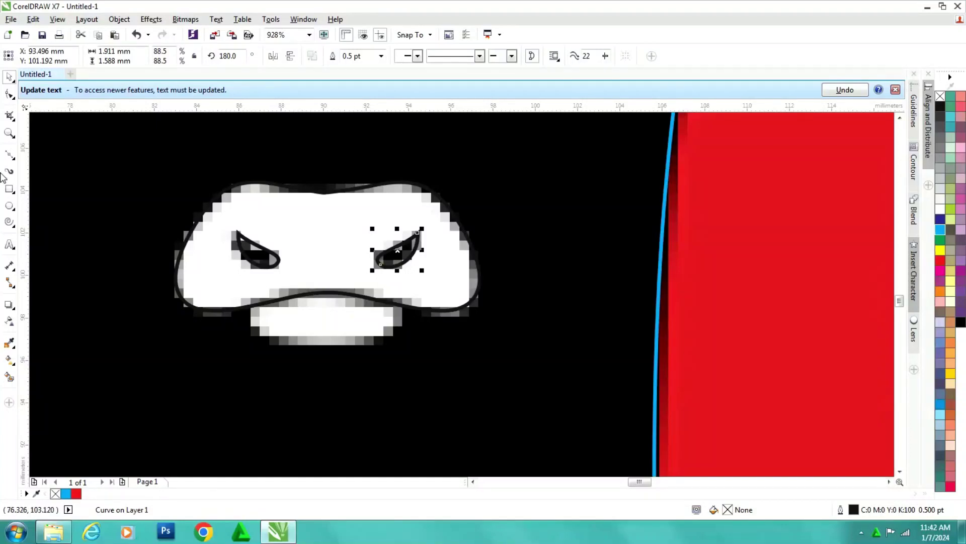
Draw a closed three-node triangle over the lower lip, with its upper corners at the lip's sides and its point at the bottom
click(9, 156)
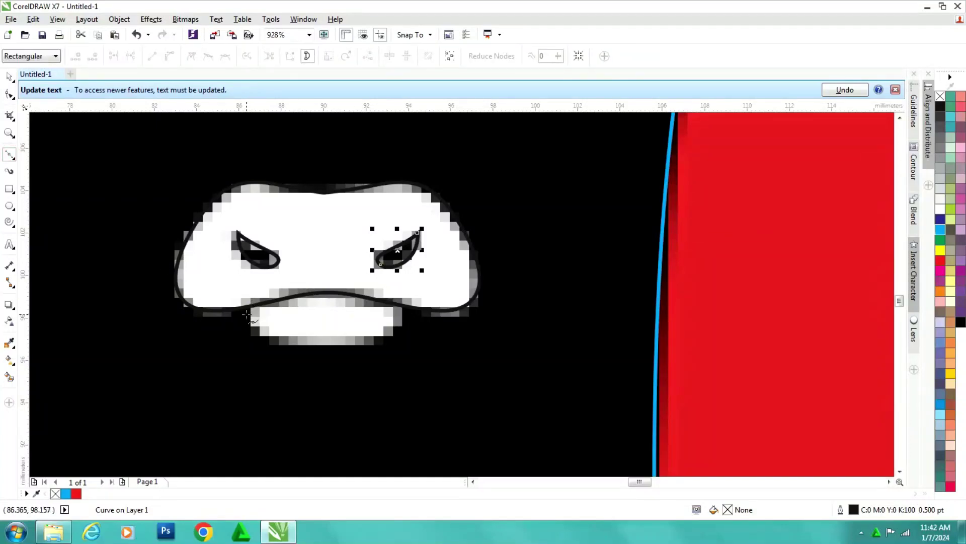
click(326, 350)
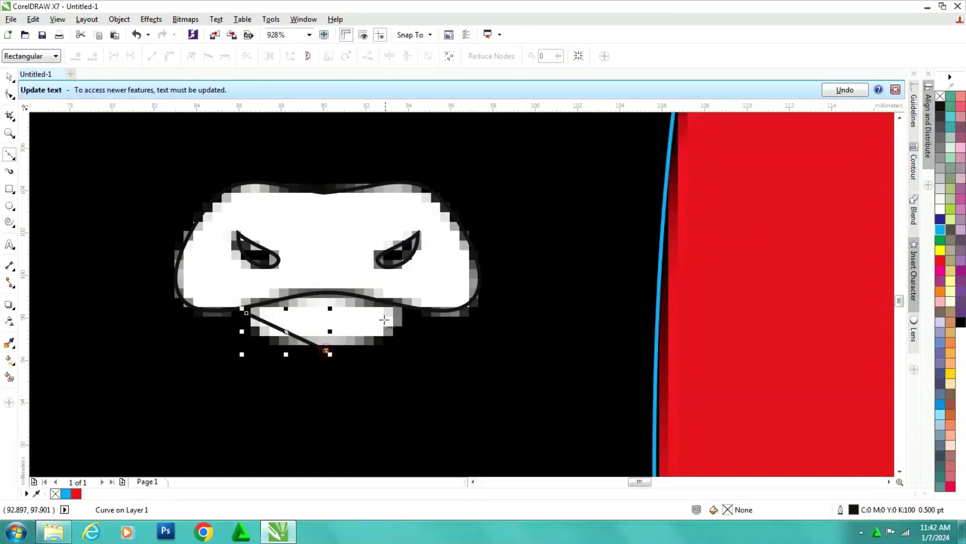
click(396, 313)
click(247, 313)
Move the lip triangle's right corner outward and replace its bottom node with a single curved lower edge
click(9, 94)
key(F2)
drag(239, 233, 494, 422)
drag(460, 267, 565, 326)
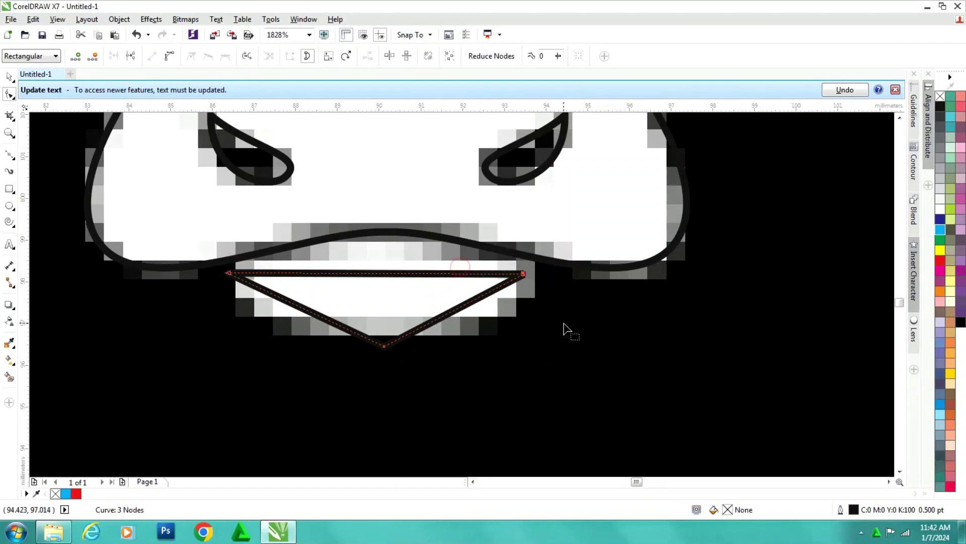
key(Right)
key(Right)
key(Right)
key(Right)
key(Right)
drag(363, 334, 443, 398)
click(170, 55)
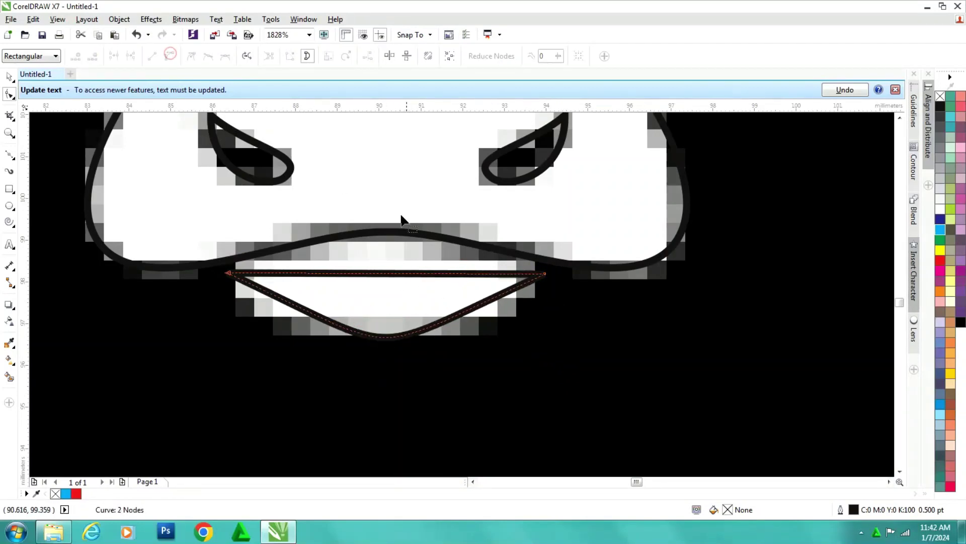
Shape the lip's lower curve with its handles and nudge the right corner further outward to match the bitmap
drag(275, 313, 441, 363)
drag(310, 354, 292, 359)
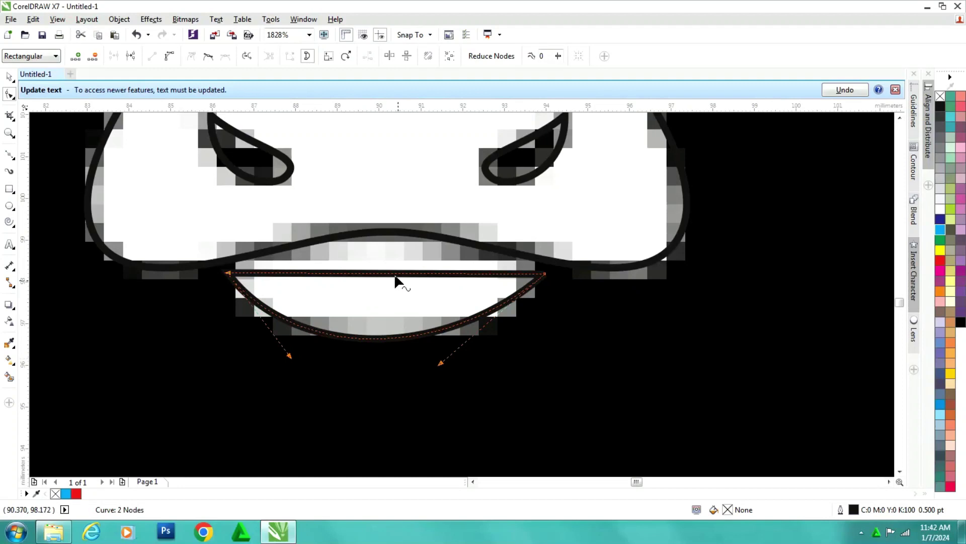
drag(441, 364, 467, 361)
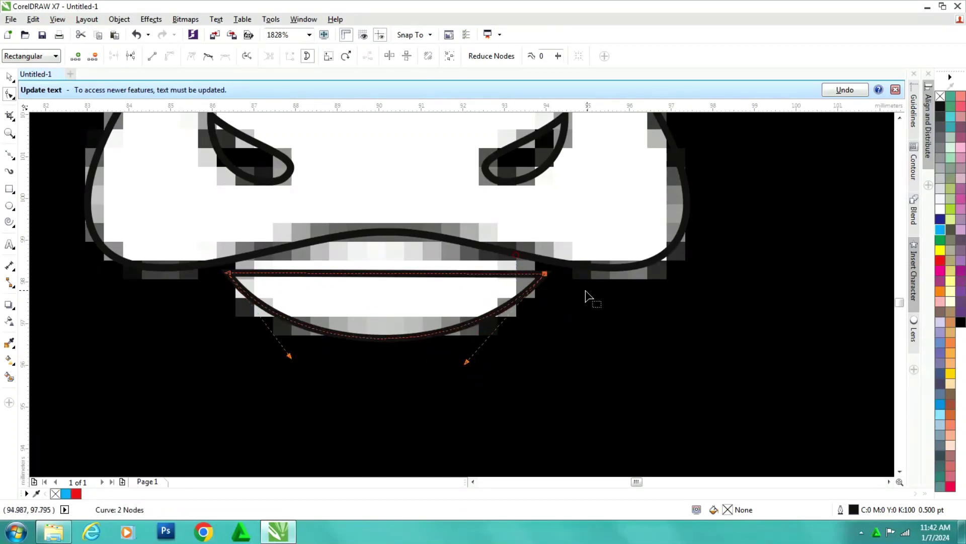
key(Right)
key(Right)
key(Right)
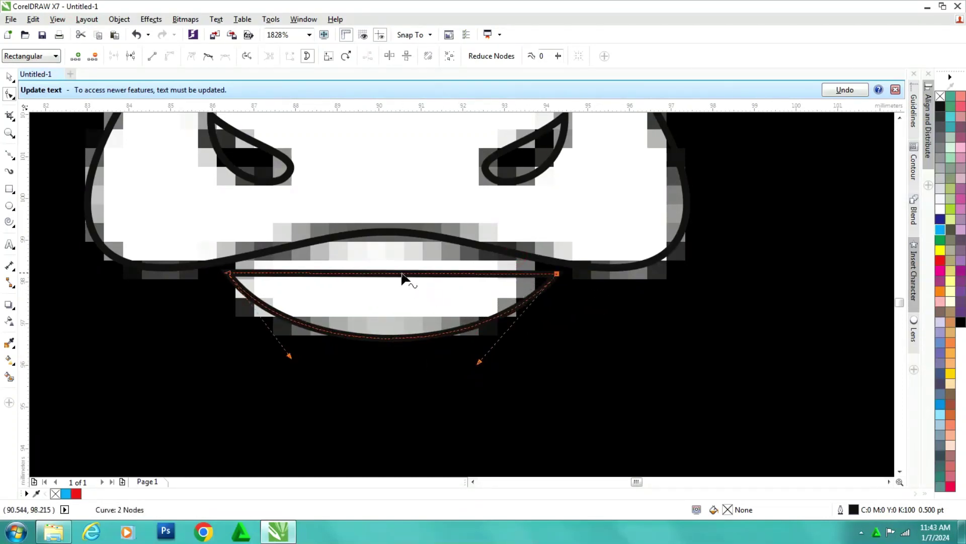
Arch the lip's top edge upward beneath the muzzle as a smooth curve, removing the helper node added at its middle
right_click(395, 273)
drag(396, 273, 388, 245)
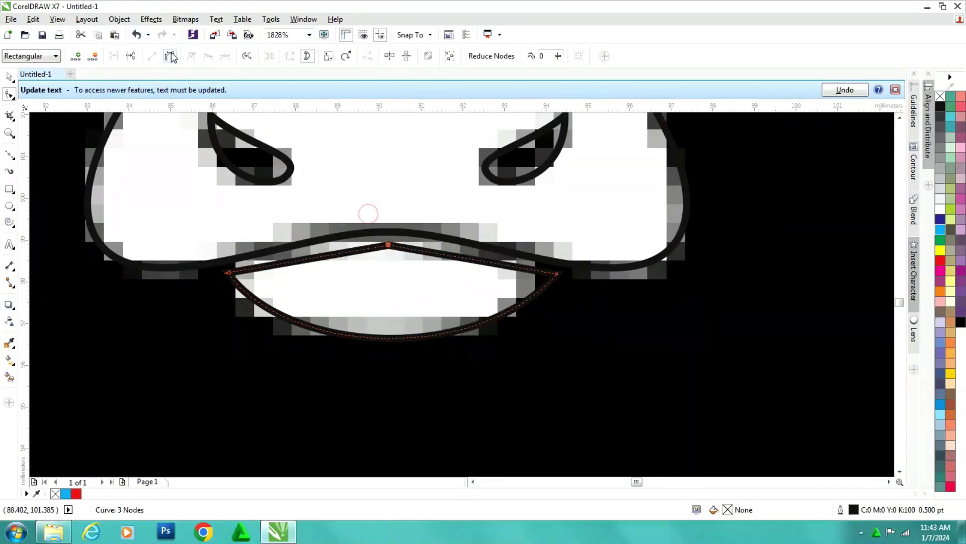
key(Delete)
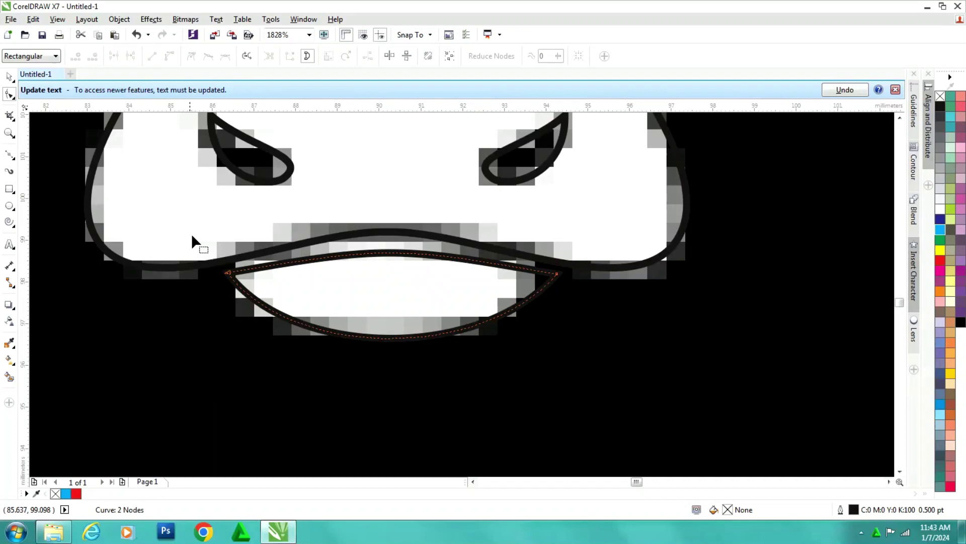
mouse_move(390, 253)
mouse_down()
mouse_move(380, 244)
mouse_move(406, 252)
mouse_up()
click(10, 77)
scroll(502, 301, down, 8)
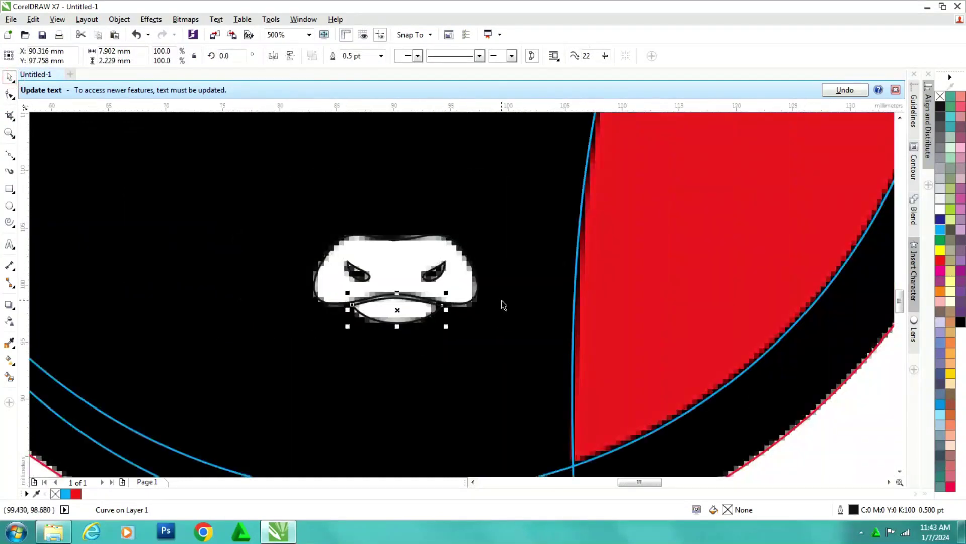
Select the logo's outer and inner circles and cut the inner one out of the outer to form a ring, keeping the inner circle
click(501, 301)
scroll(452, 201, up, 3)
click(403, 135)
shift+click(403, 129)
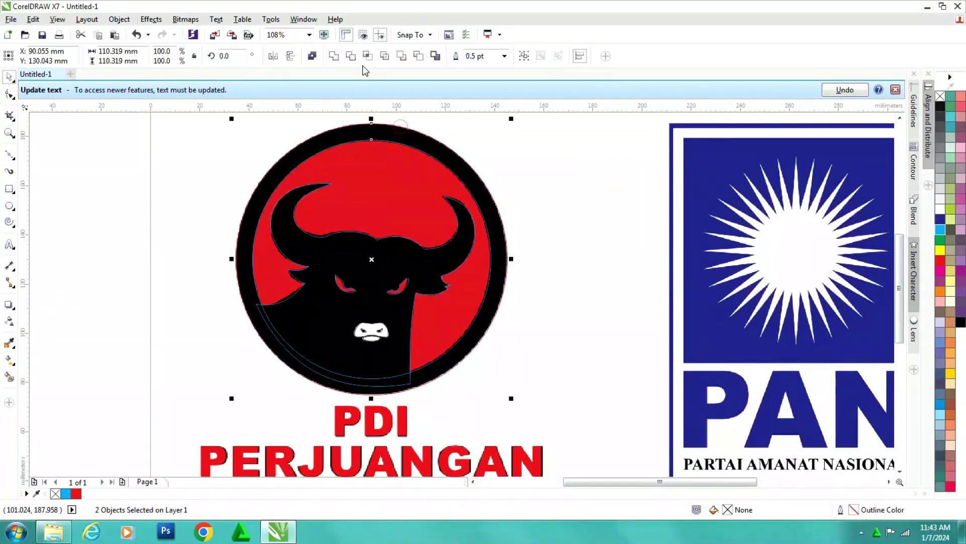
click(421, 157)
click(415, 149)
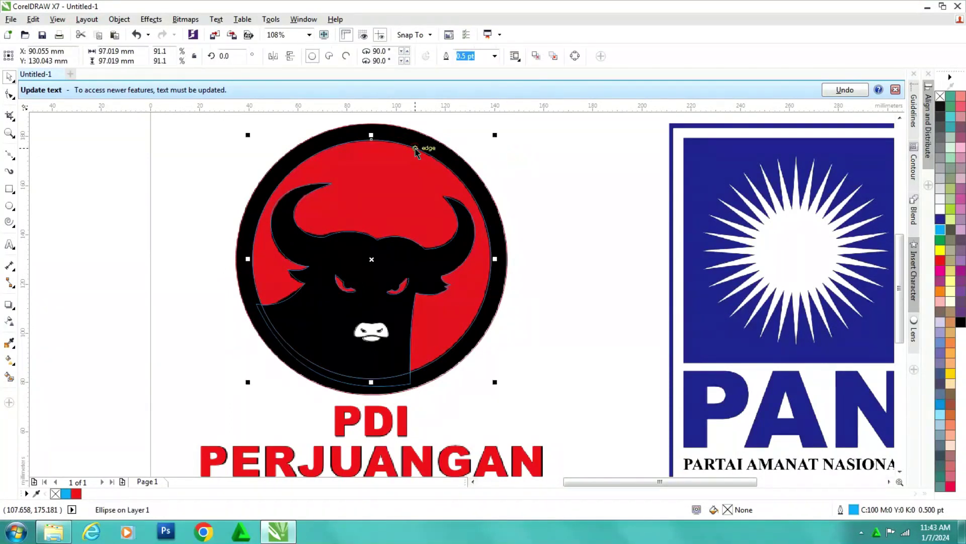
click(568, 188)
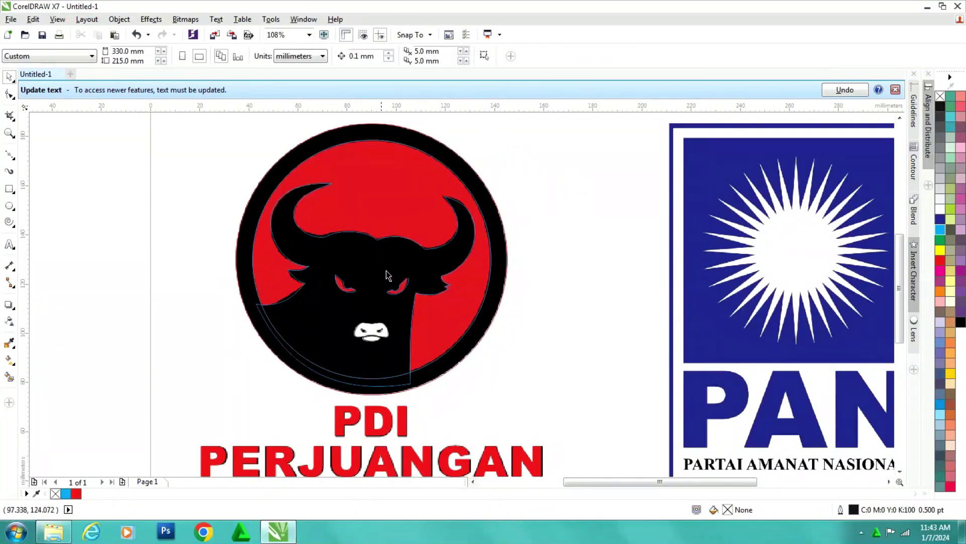
click(360, 233)
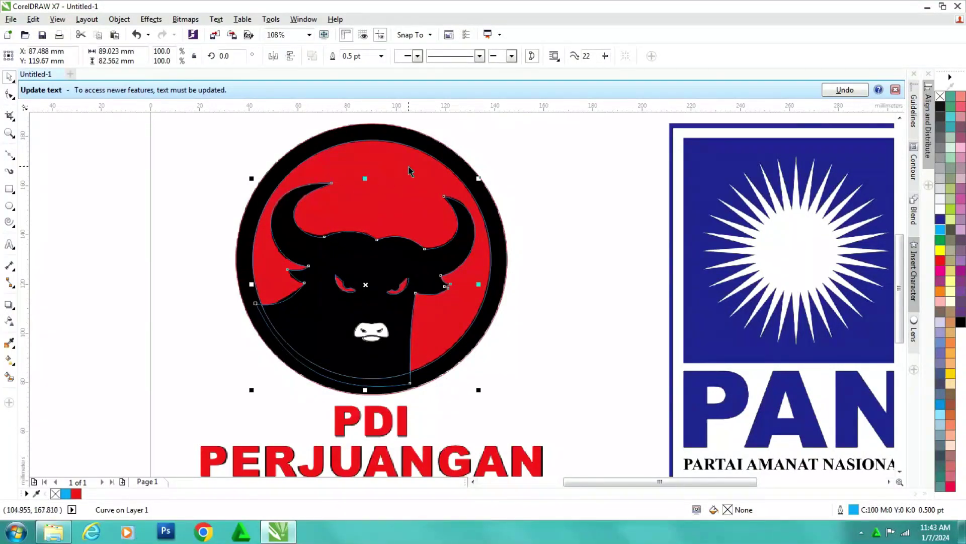
key(Escape)
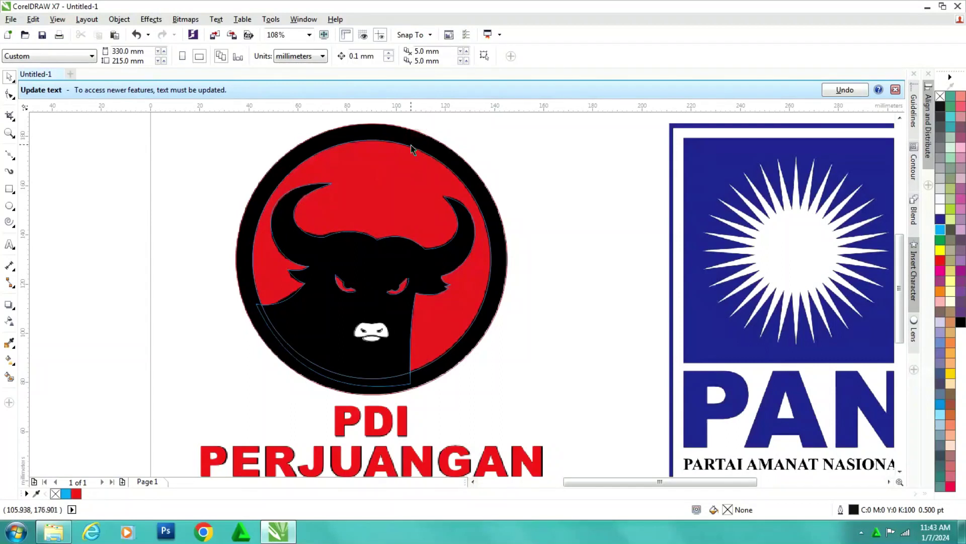
Select all the traced bull and circle outlines and move them off the bitmap to the empty area left of the page
scroll(411, 145, down, 3)
drag(268, 251, 547, 421)
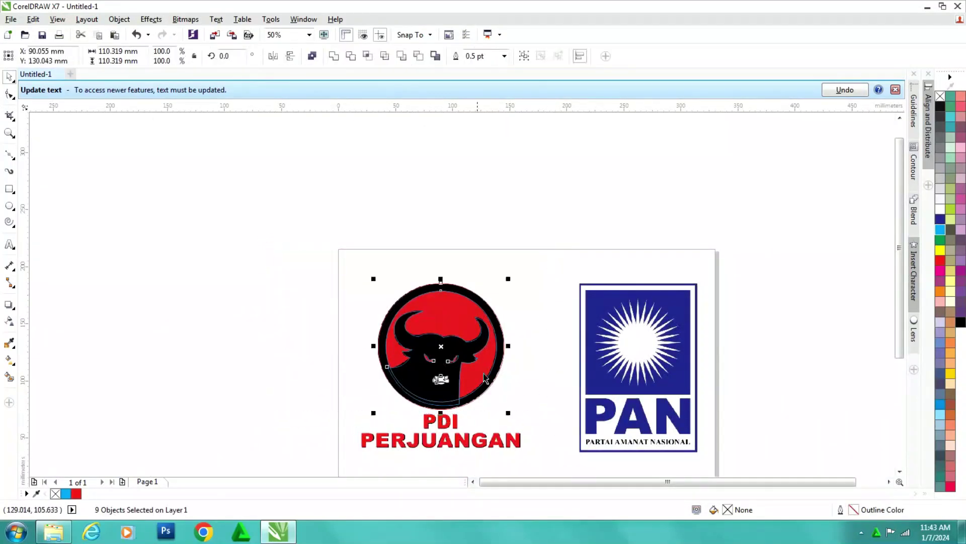
drag(448, 359, 258, 360)
click(313, 247)
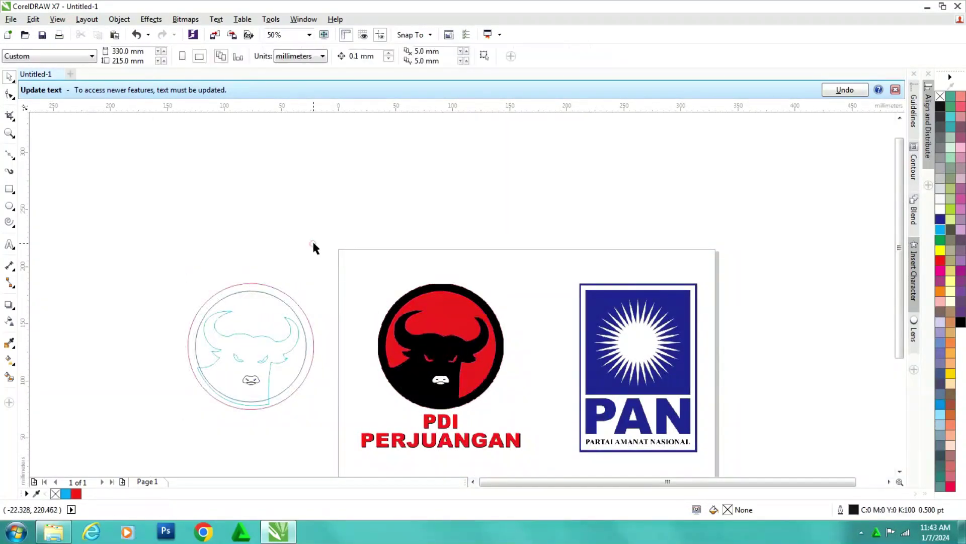
Fill the ring with black and weld the bull outline to it
scroll(147, 235, up, 3)
click(338, 208)
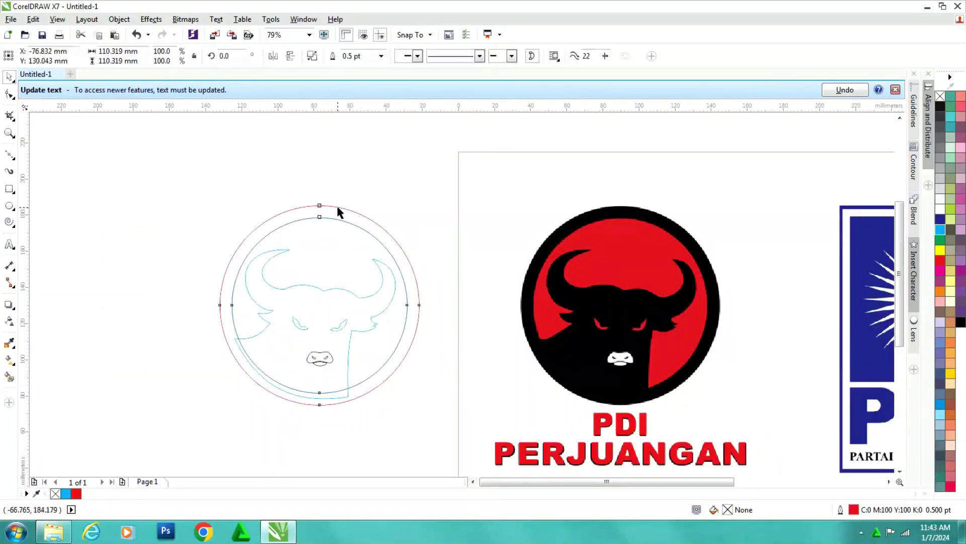
click(961, 322)
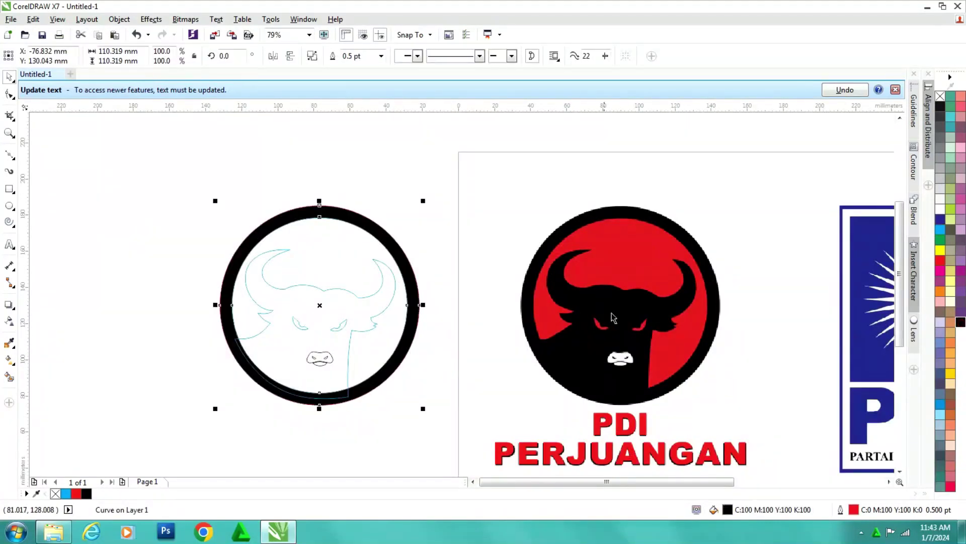
shift+click(393, 272)
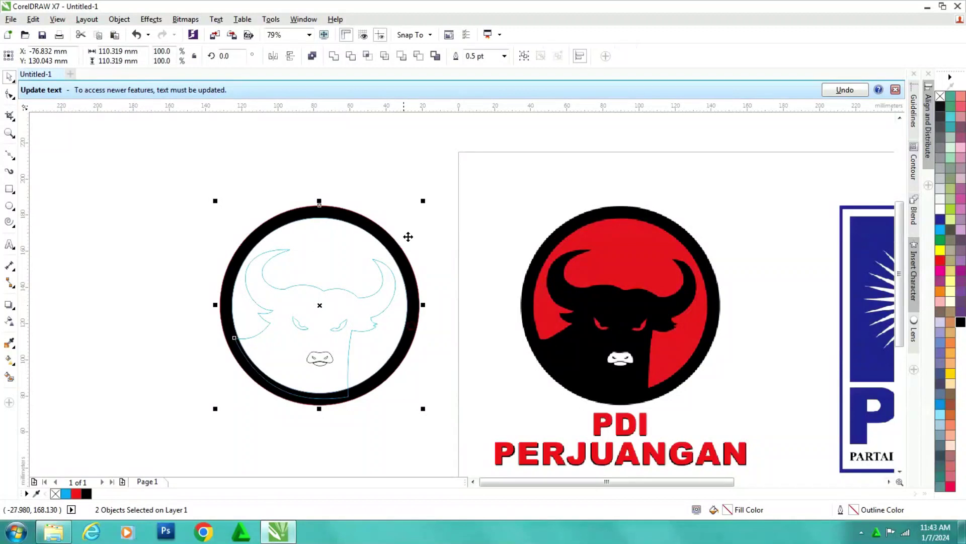
click(334, 56)
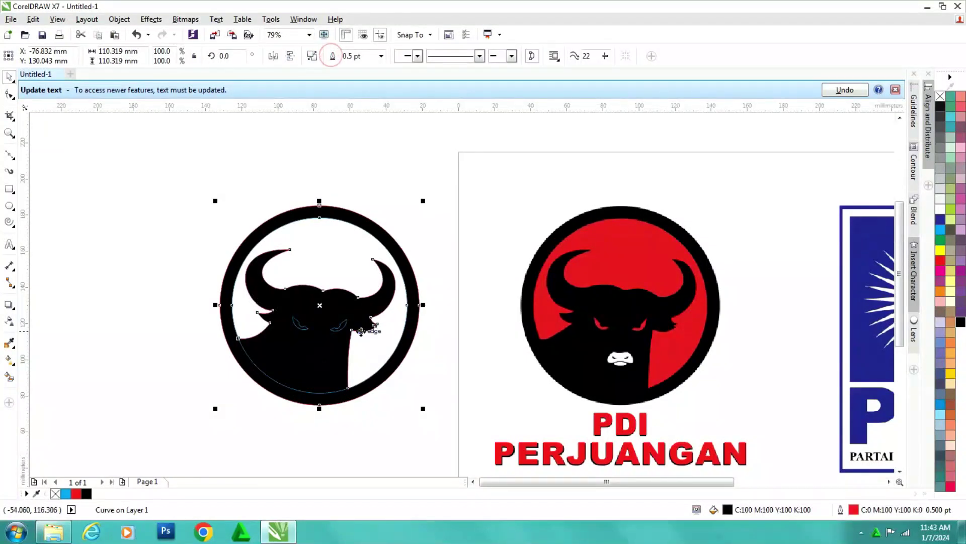
Fill the bull's eyes, muzzle, nostrils and lower lip with white
drag(458, 292, 240, 385)
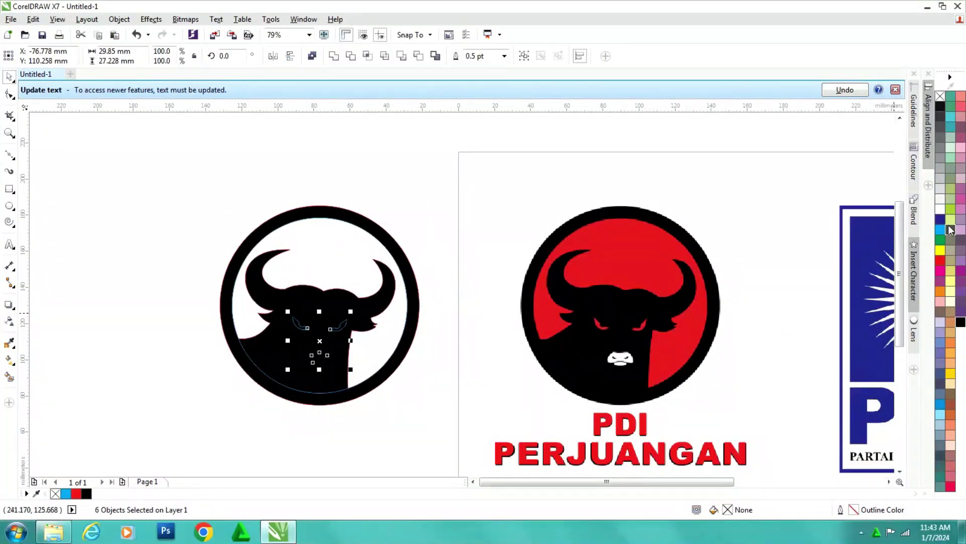
click(941, 210)
click(437, 218)
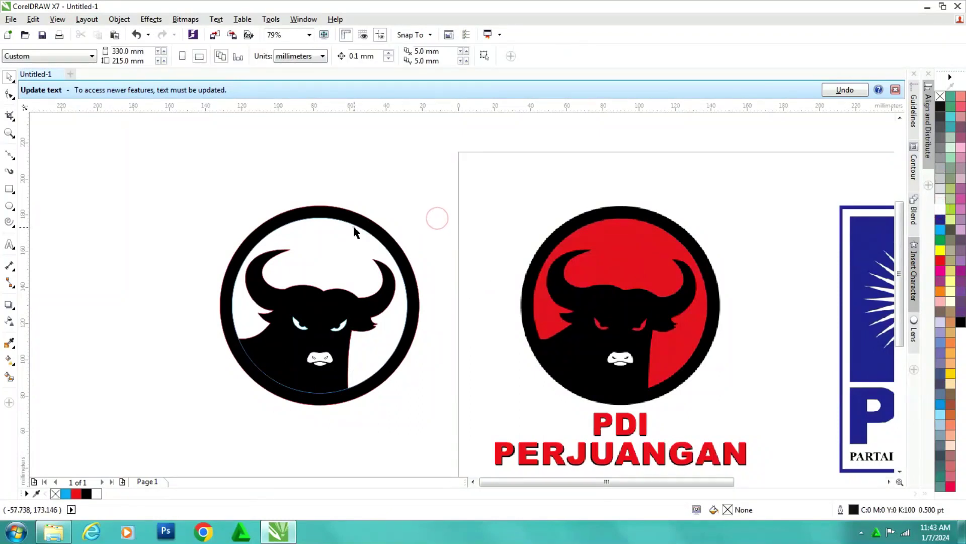
Fill the inner circle with red and order it behind the black bull shape
click(355, 231)
click(940, 261)
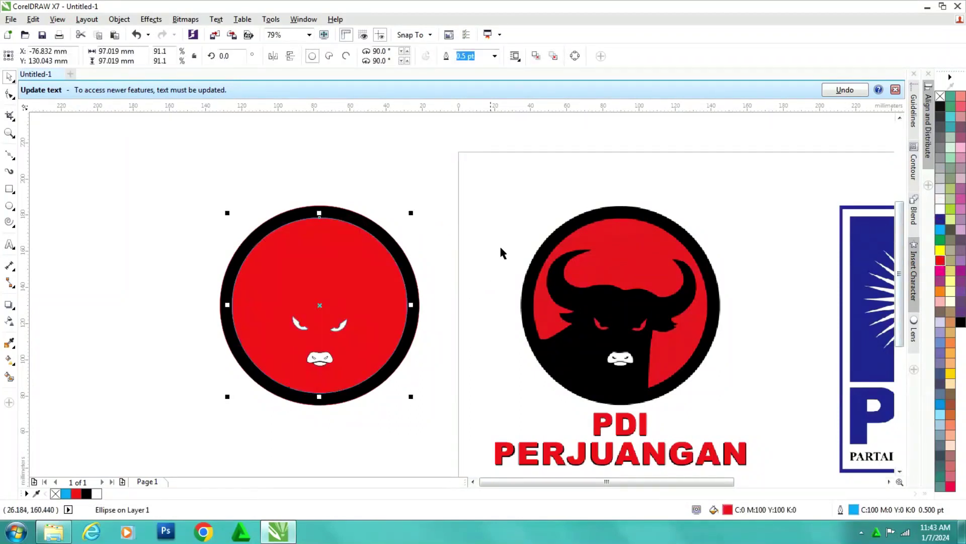
key(ctrl+Page_Down)
click(466, 153)
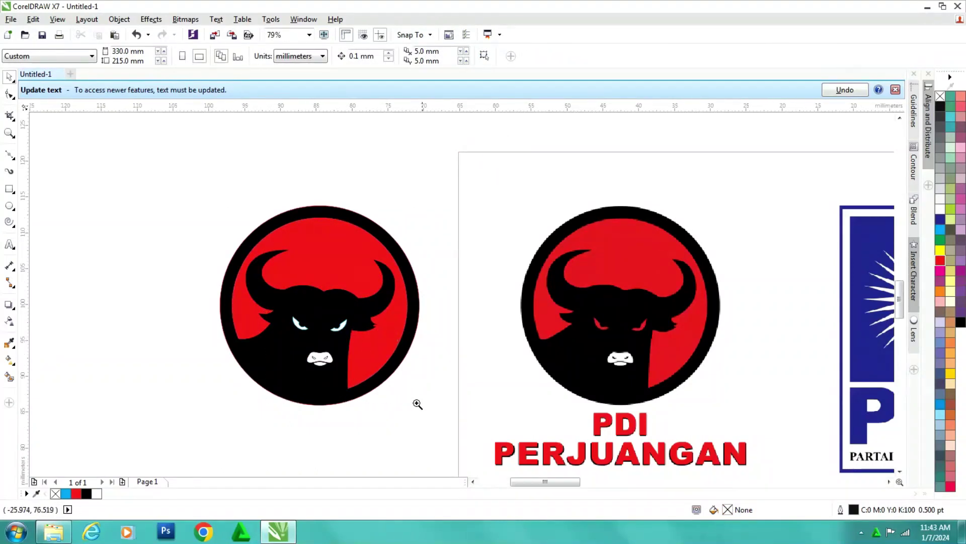
Fill both nostrils on the white muzzle with black
scroll(301, 376, up, 3)
drag(760, 270, 301, 318)
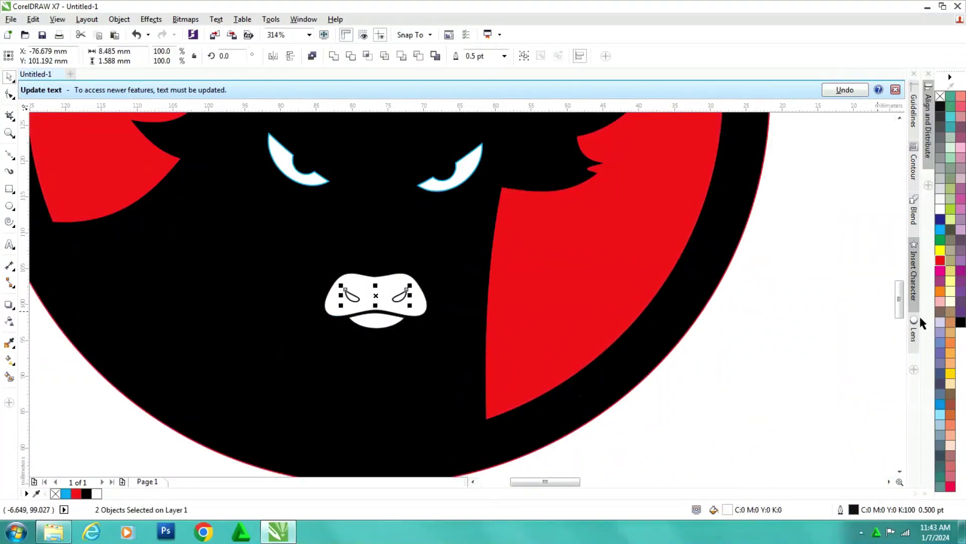
click(961, 322)
click(757, 375)
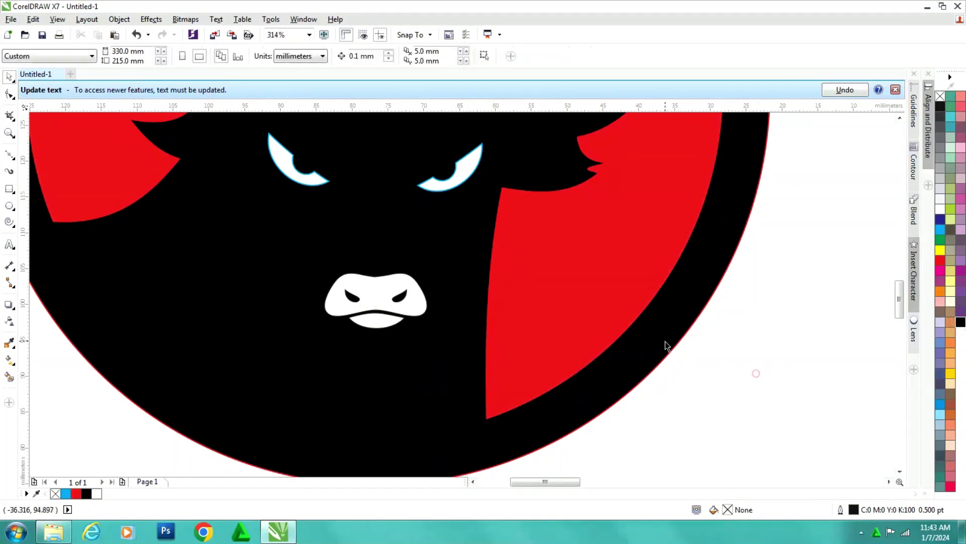
scroll(459, 298, down, 2)
scroll(520, 318, down, 2)
scroll(315, 179, down, 2)
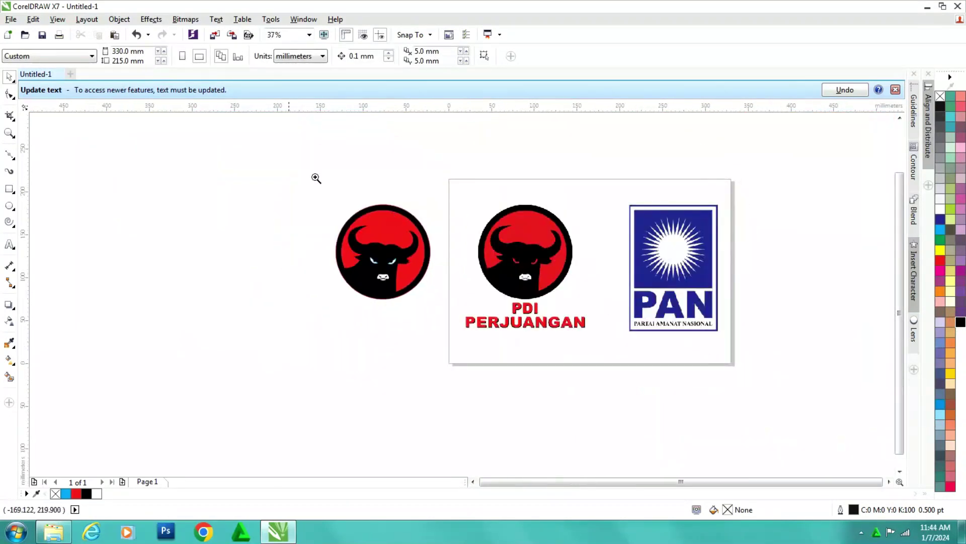
Remove the outline from the black bull shape and the other parts of the emblem
scroll(277, 169, up, 1)
click(312, 188)
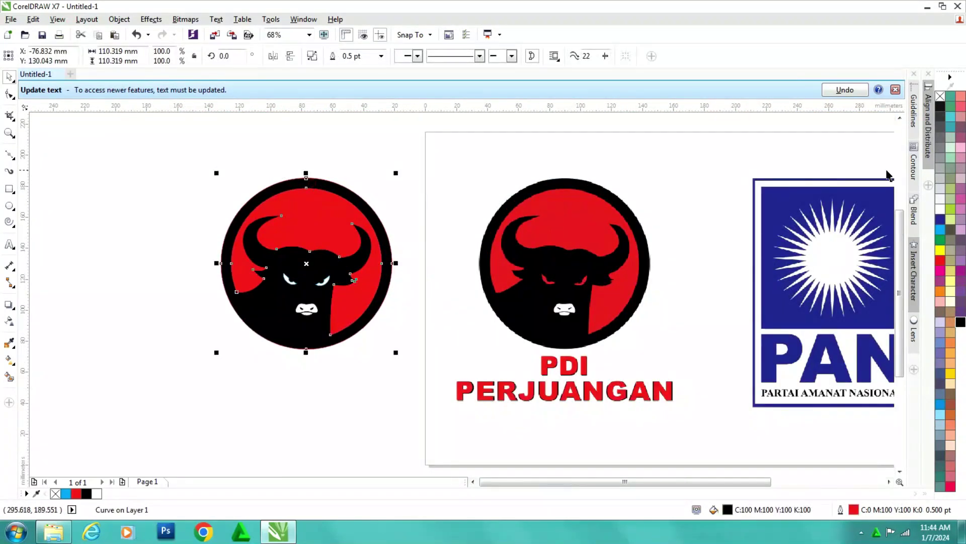
right_click(940, 96)
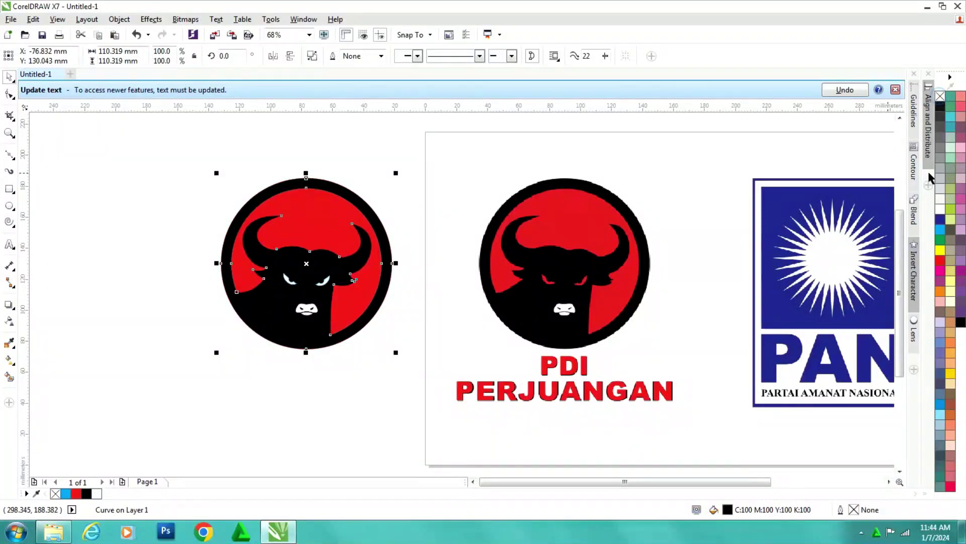
right_click(961, 322)
drag(181, 143, 406, 365)
click(411, 362)
drag(426, 246, 224, 298)
click(367, 178)
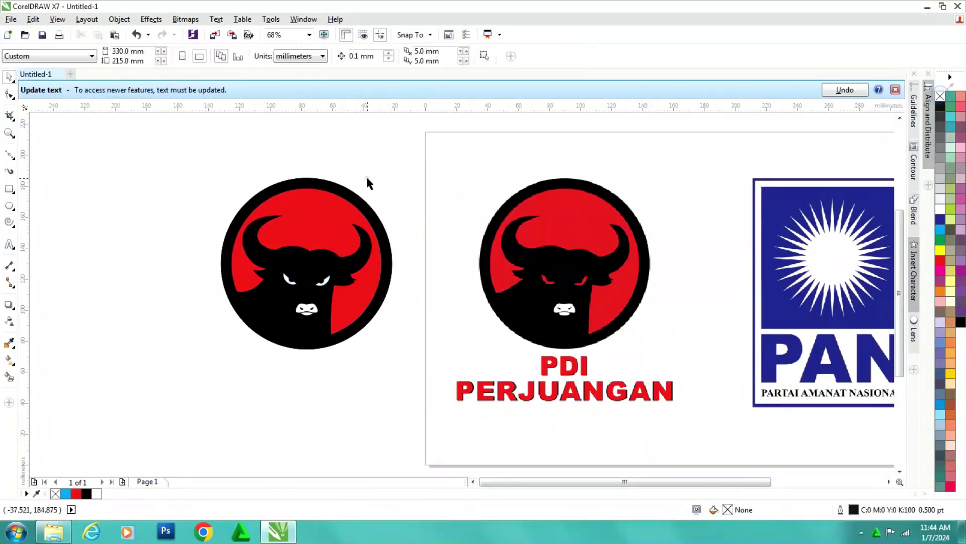
Group the eight emblem parts and move the group onto the bull emblem of the original logo on the page
drag(179, 147, 415, 384)
click(526, 53)
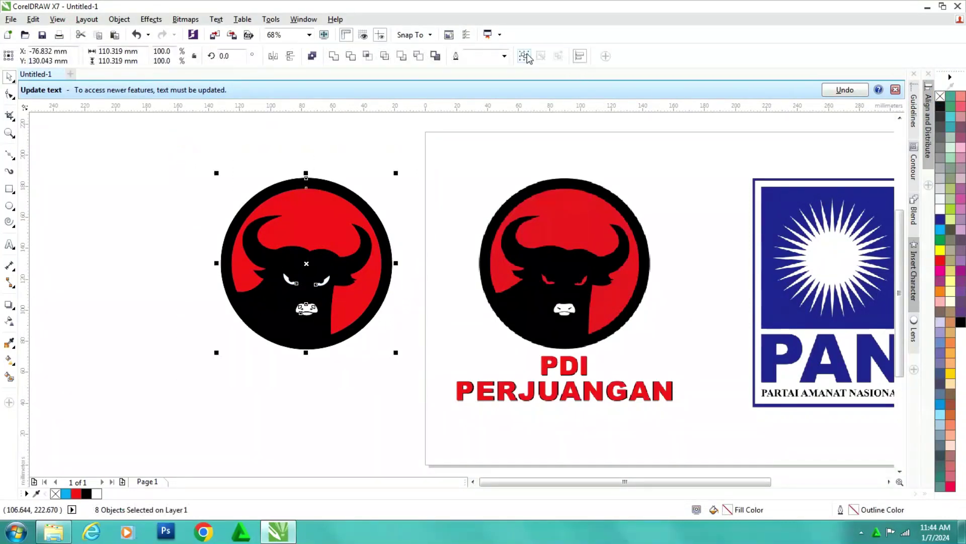
drag(336, 204, 595, 203)
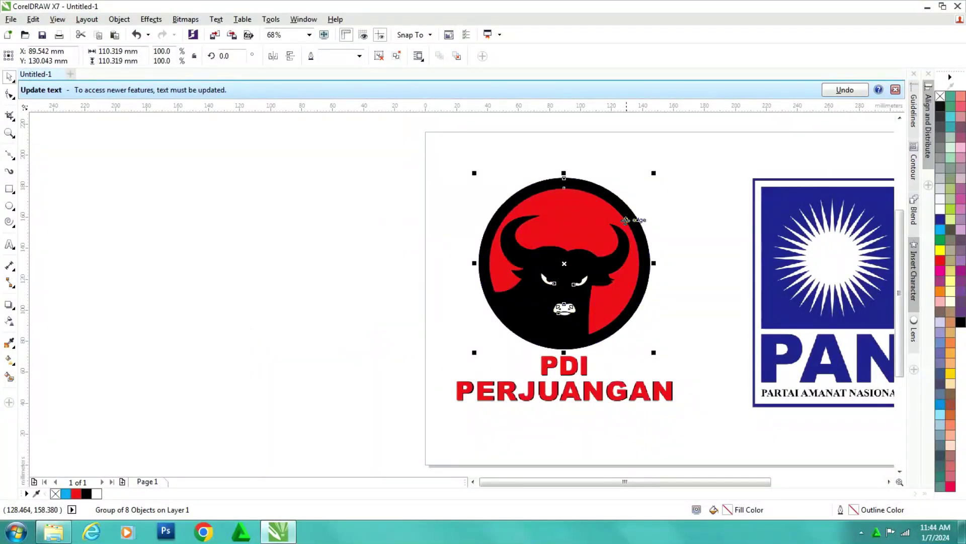
Unlock the PDI Perjuangan bitmap and move it out to the empty area beside the page
scroll(487, 335, down, 2)
right_click(485, 319)
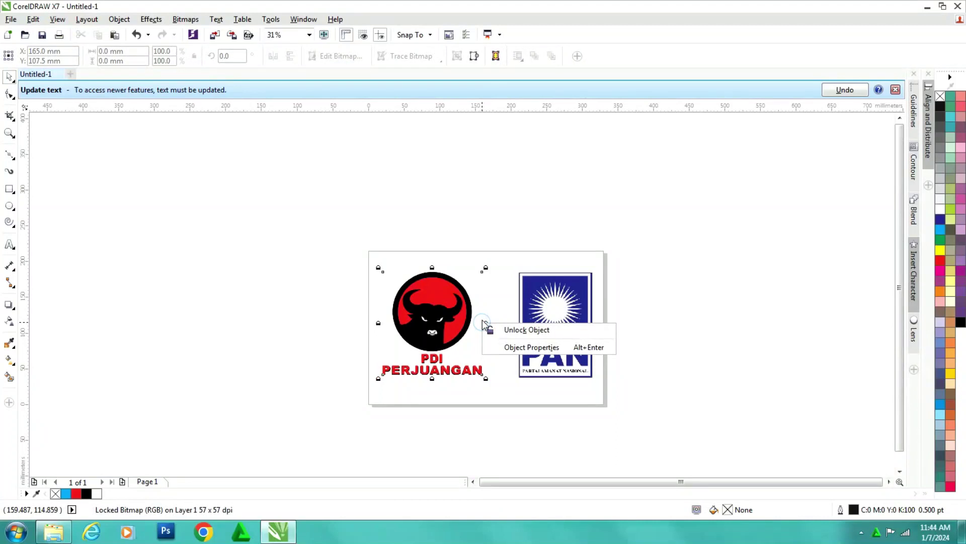
click(496, 329)
drag(483, 317, 349, 305)
click(432, 213)
key(z)
drag(260, 234, 695, 395)
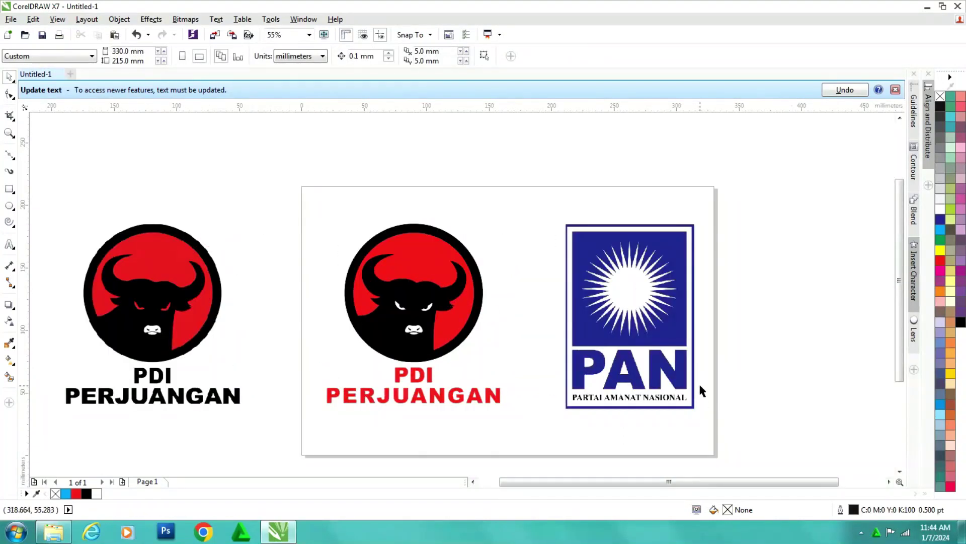
key(Tab)
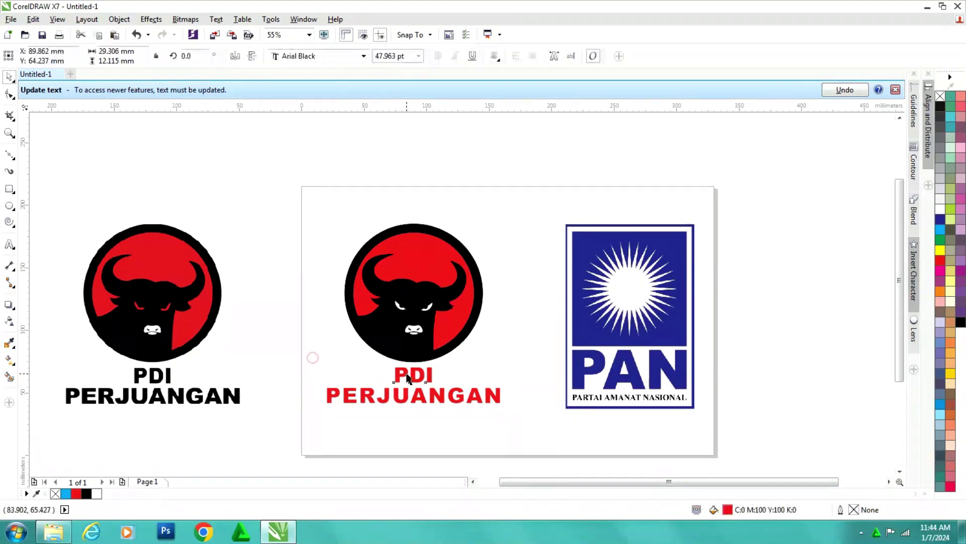
shift+click(452, 354)
click(519, 358)
Add artistic text beside the PAN logo reading "PAN" with "PARTAI AMANAT NASIONAL" on the second line
key(z)
drag(546, 208, 730, 426)
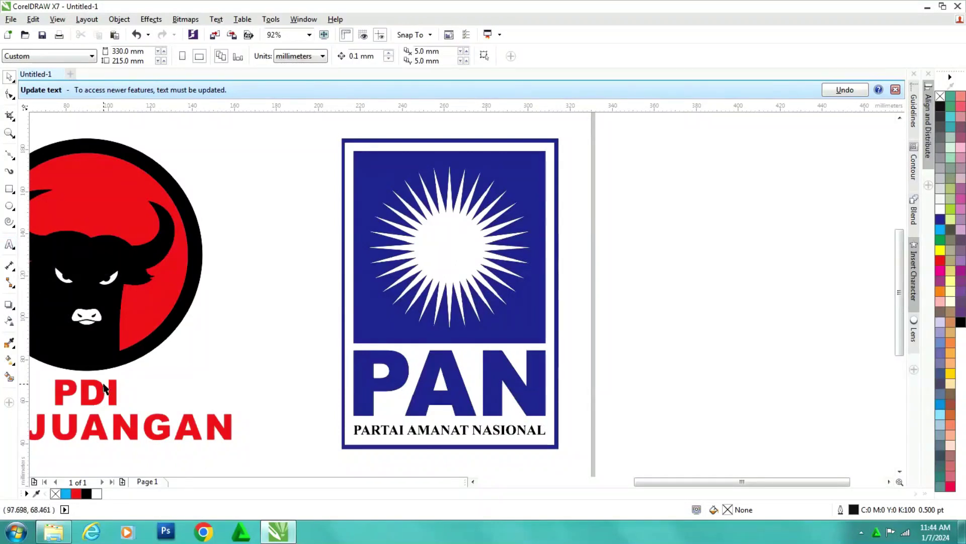
click(9, 245)
click(637, 390)
text(PAN )
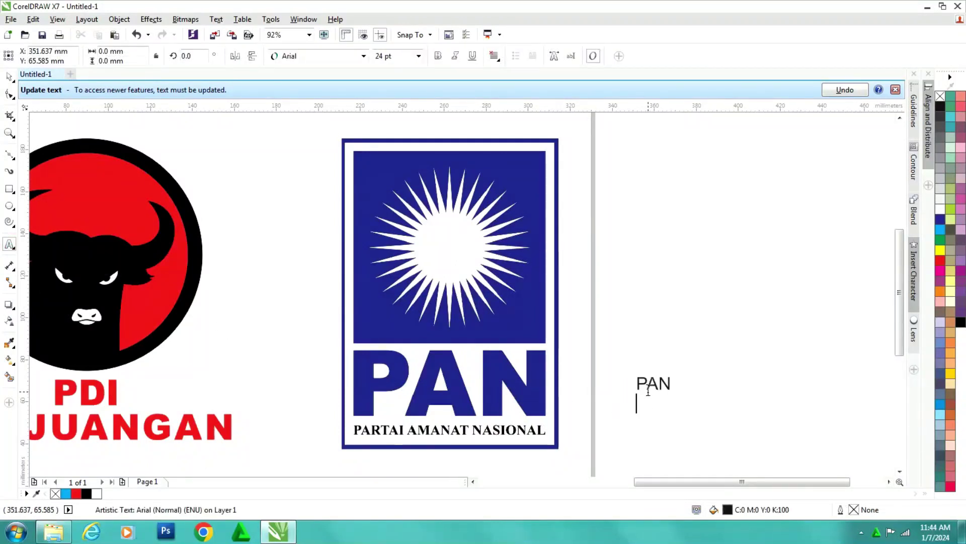
text(PARTAI AMA)
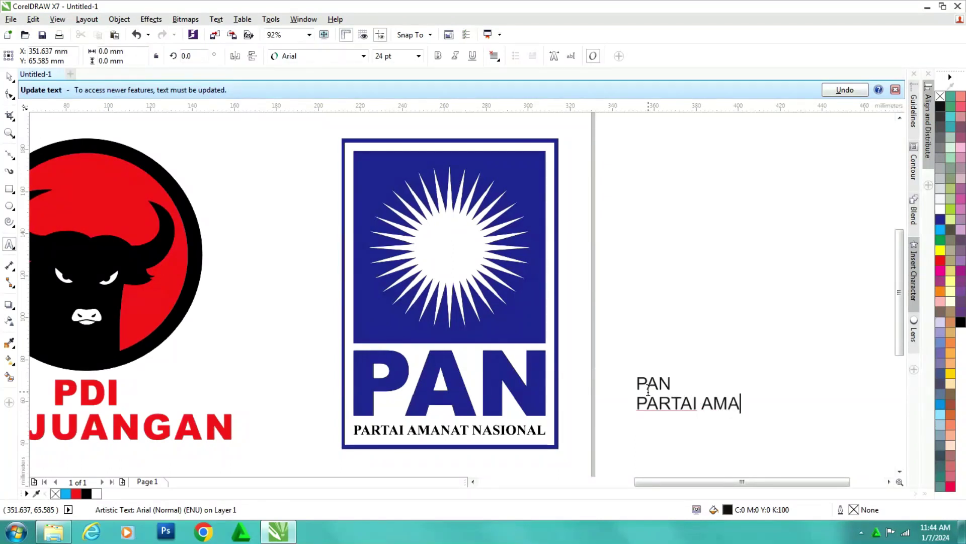
text(NAT NASIONAL)
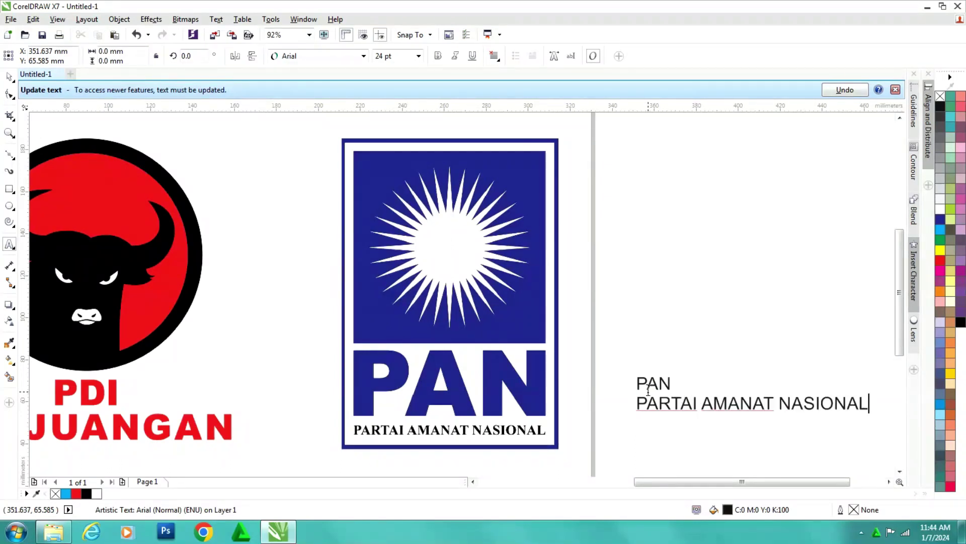
click(8, 76)
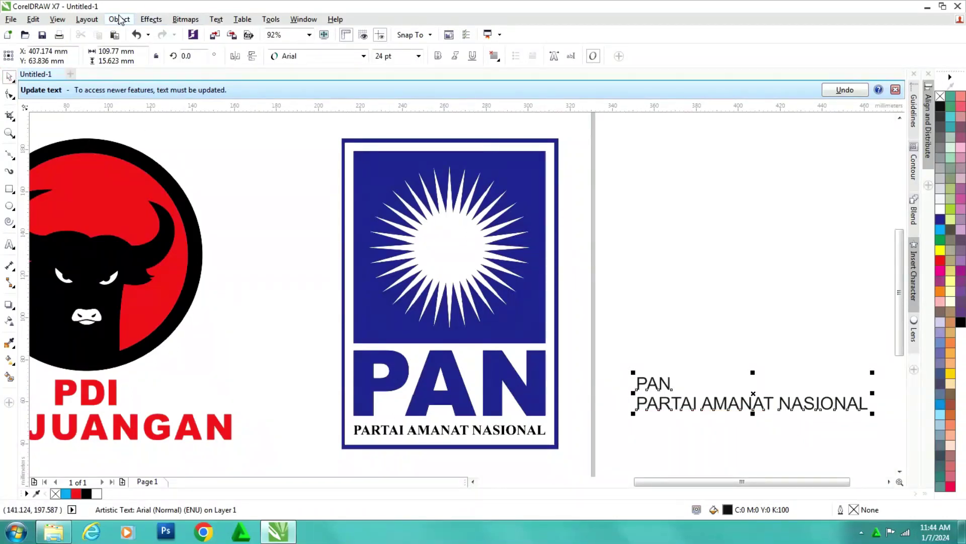
Set the PAN text's font to Arial Black and break it apart into two separate lines
click(335, 56)
click(342, 87)
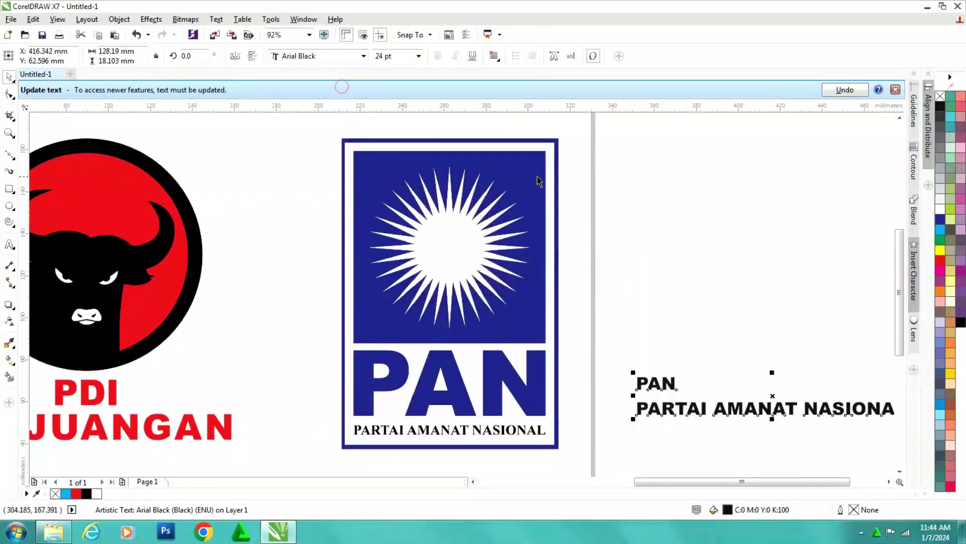
click(119, 19)
click(174, 200)
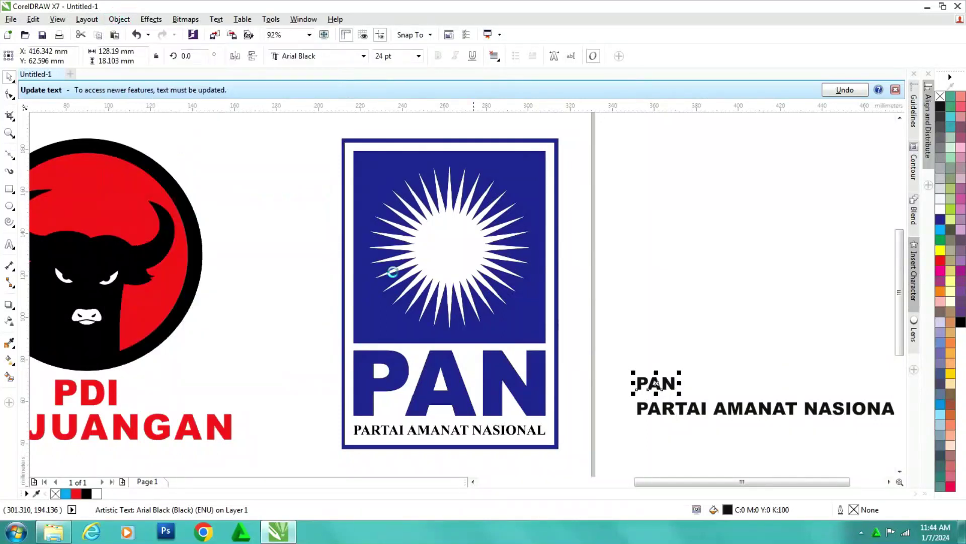
Fit the word PAN over the logo's large lettering and place the PARTAI AMANAT NASIONAL line just below the logo
drag(656, 383, 546, 446)
drag(660, 422, 381, 452)
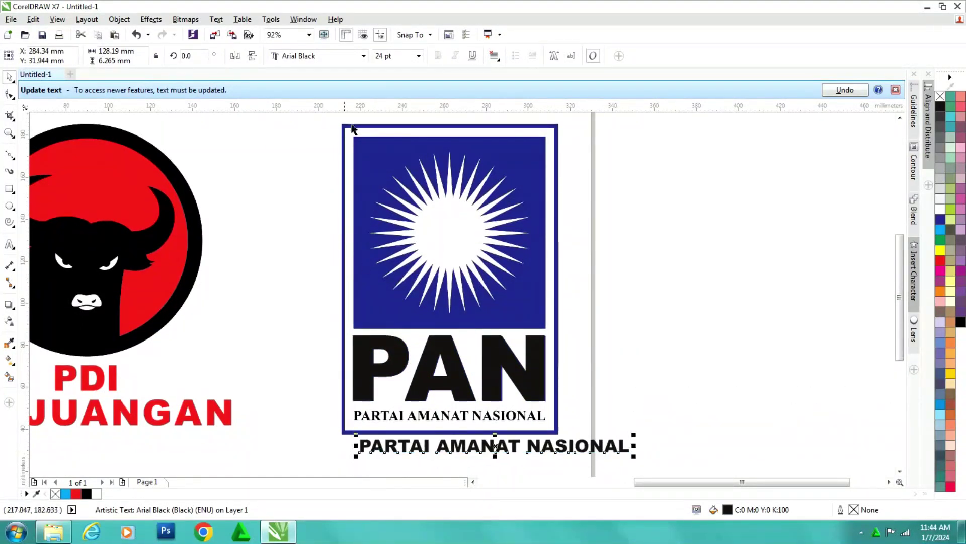
Set the PARTAI AMANAT NASIONAL line in bold Times New Roman with a red fill
click(363, 56)
text(t)
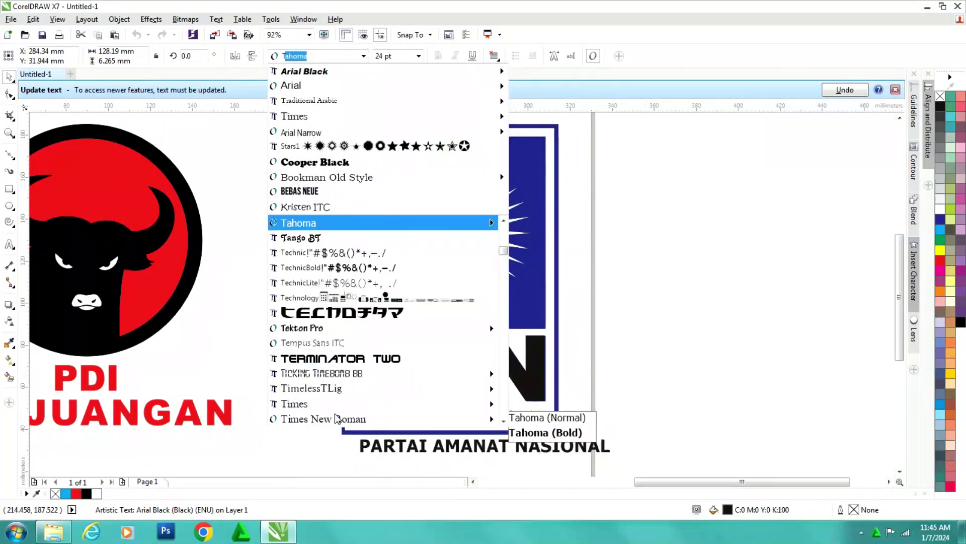
text(imes New R)
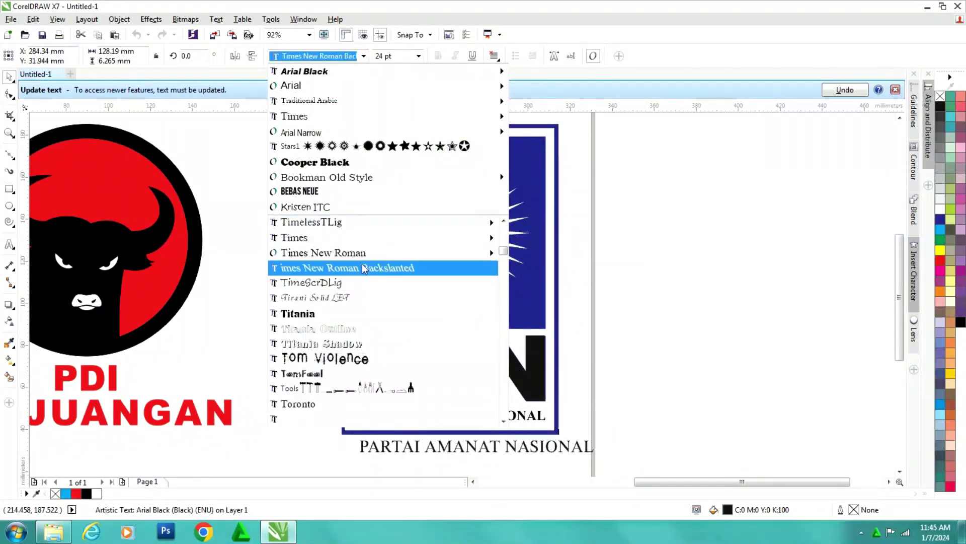
click(361, 254)
click(940, 259)
Move the red party-name line over the logo's original small lettering and scale it down to match
scroll(333, 384, up, 3)
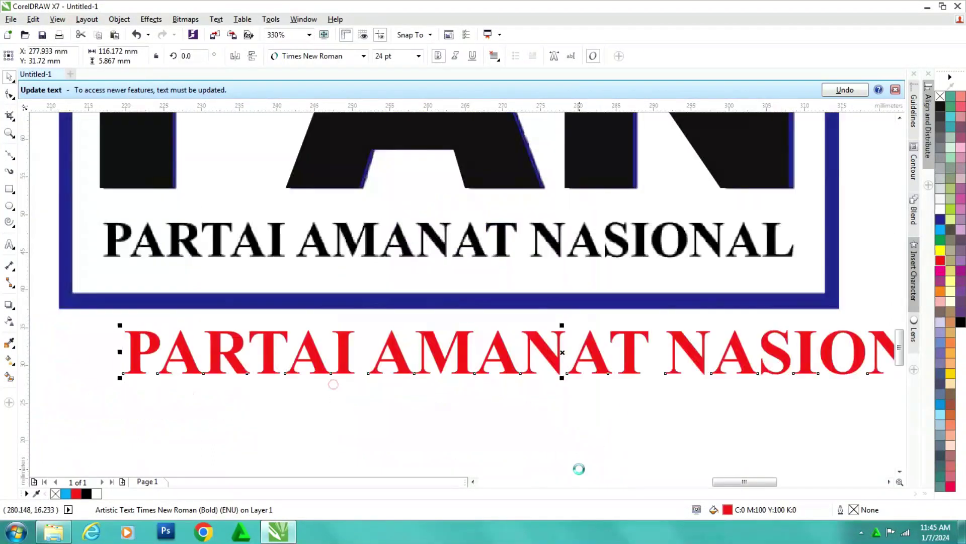
drag(414, 352, 371, 239)
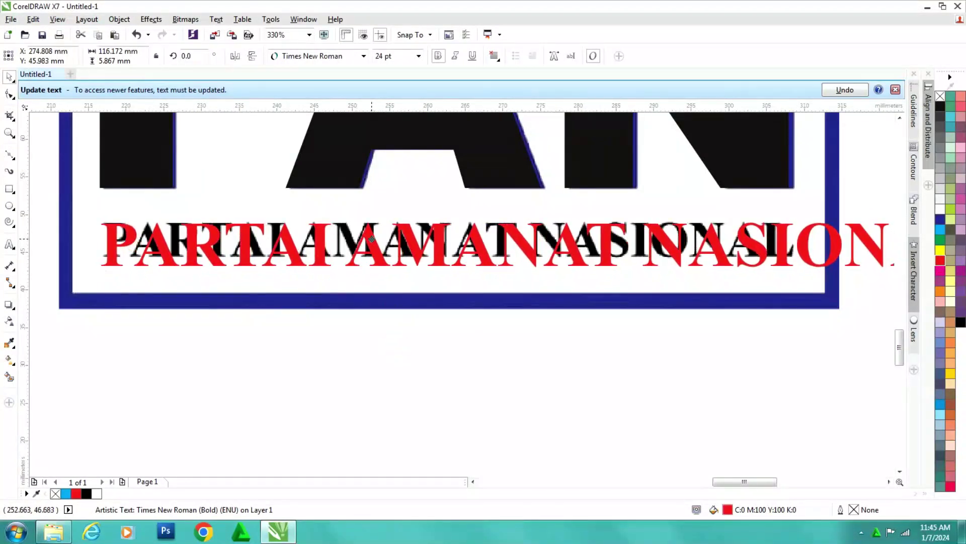
scroll(880, 312, down, 4)
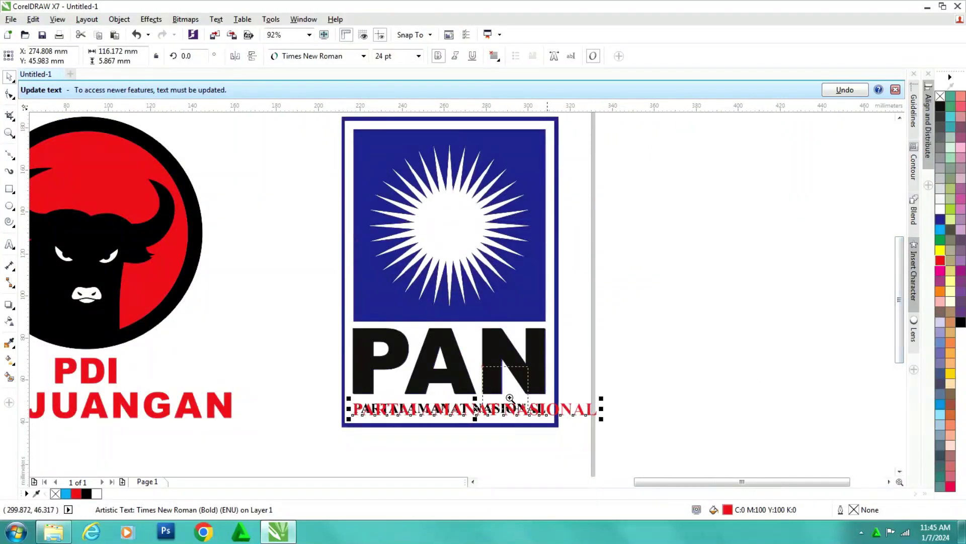
scroll(569, 360, up, 4)
drag(532, 300, 345, 308)
click(457, 308)
scroll(458, 308, down, 4)
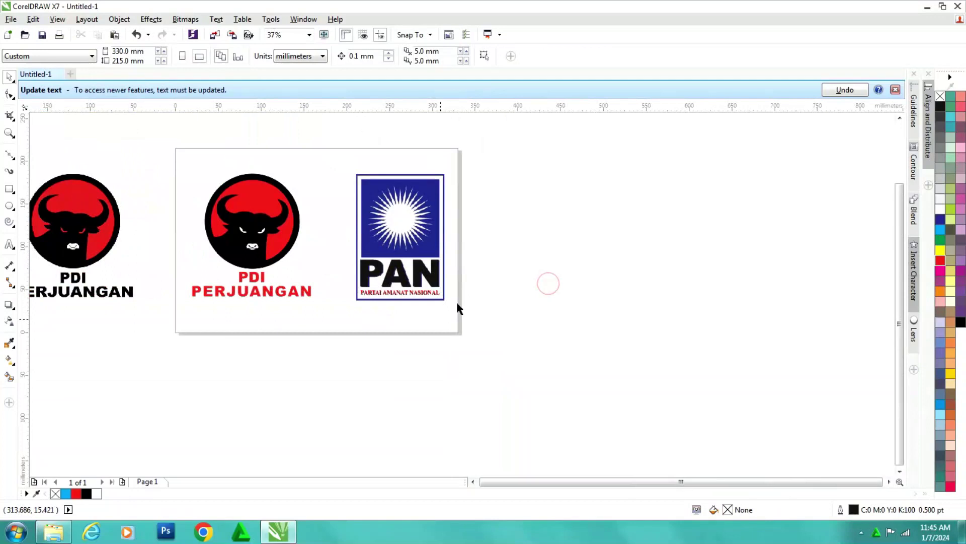
Draw a square about 91 mm wide over the logo's blue field and give it a red outline
scroll(398, 206, up, 2)
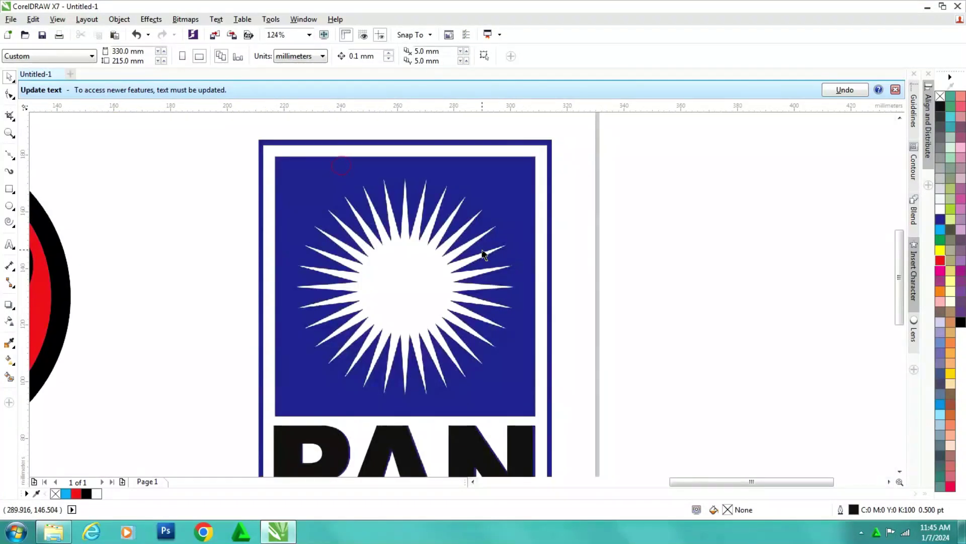
click(9, 190)
drag(276, 156, 536, 416)
right_click(941, 261)
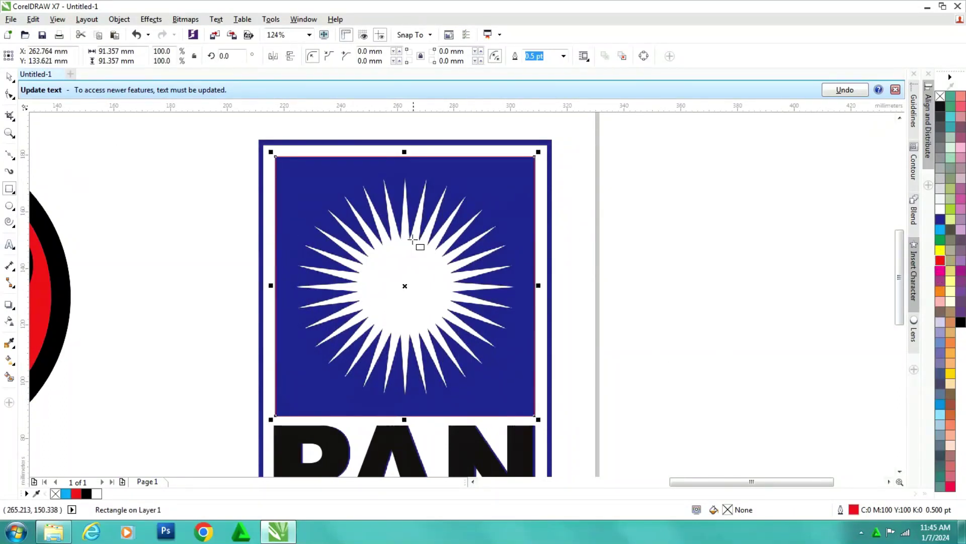
click(9, 76)
Draw a star beside the page, set it to 32 points and give it a red outline
drag(7, 221, 27, 231)
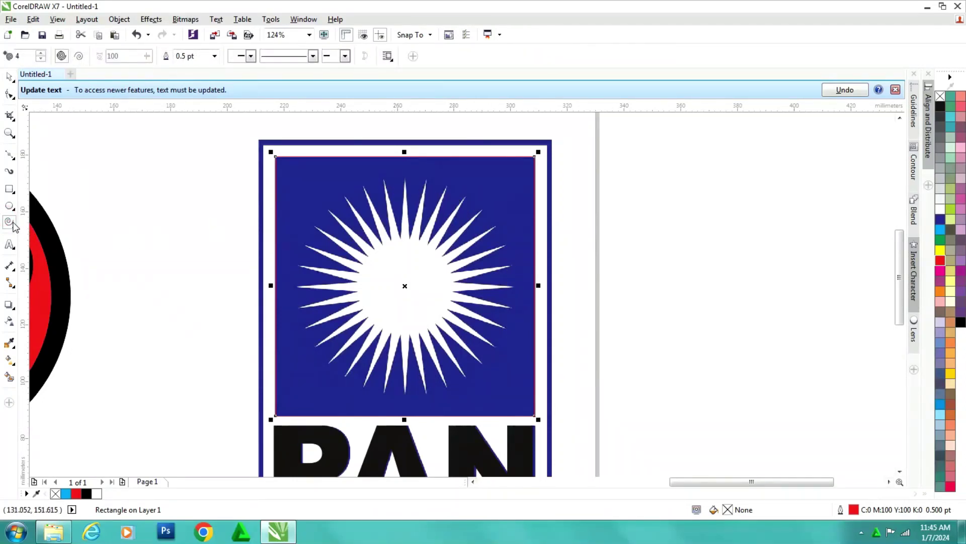
click(13, 226)
click(37, 233)
drag(588, 184, 835, 413)
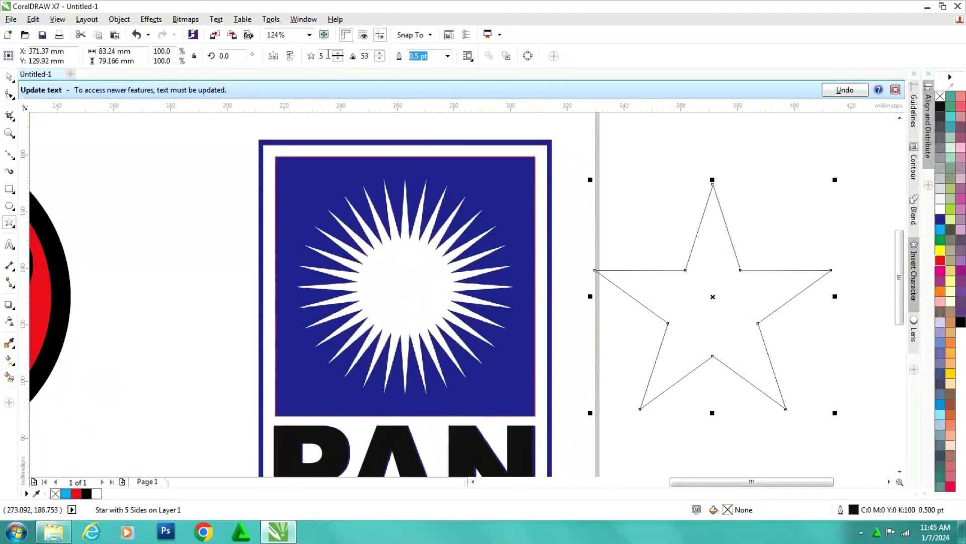
text(32)
key(Return)
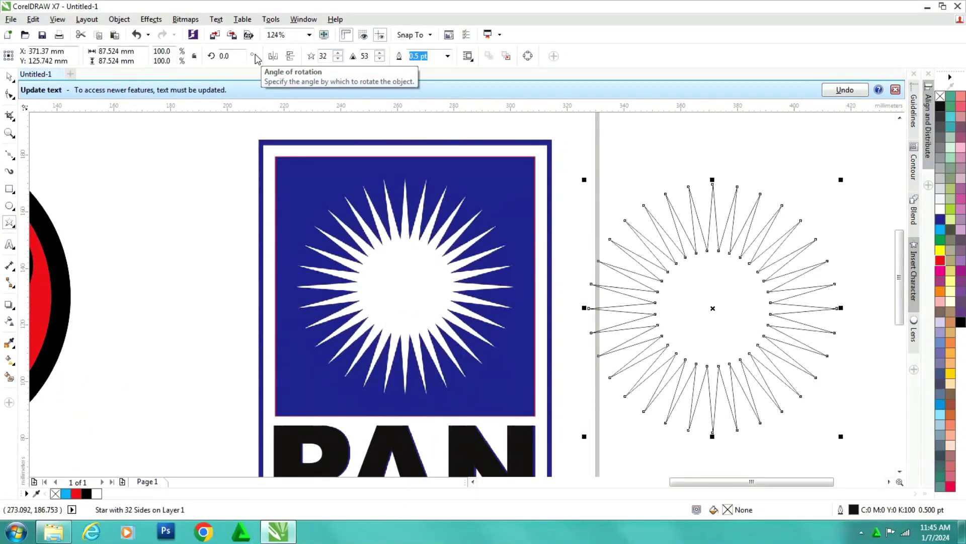
right_click(938, 260)
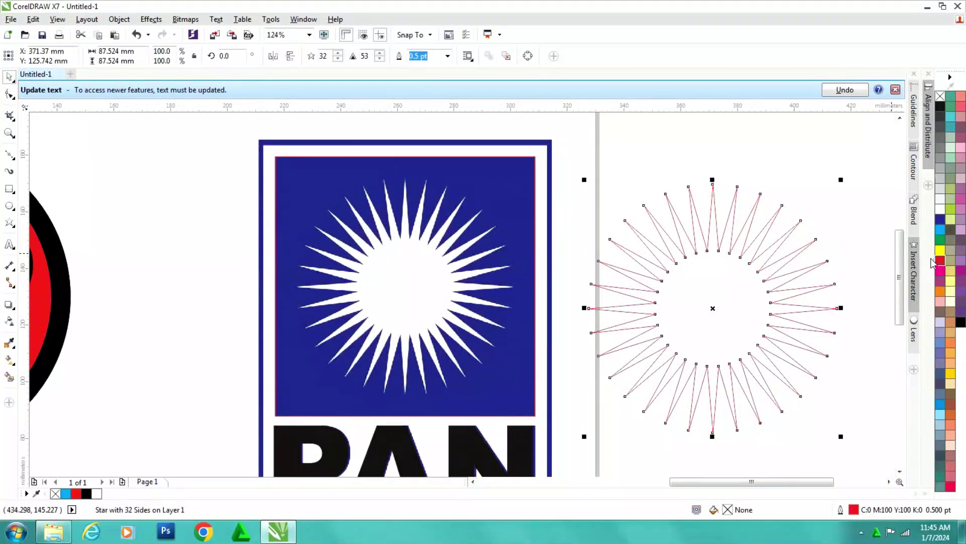
Centre the star horizontally and vertically on the square over the logo's blue field
shift+click(536, 167)
key(c)
key(e)
click(685, 199)
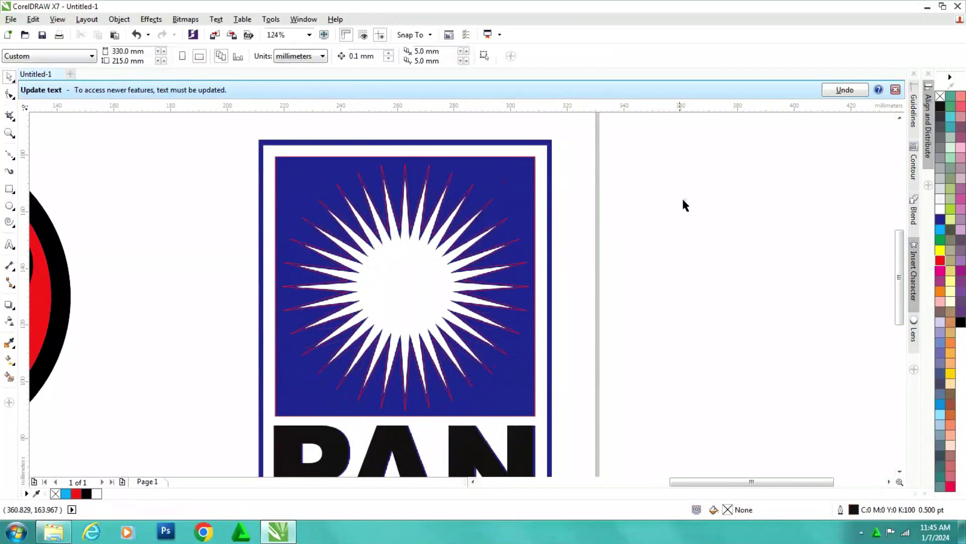
Scale the star about its centre to about 76 mm so its points meet the tips of the sun's rays
click(430, 176)
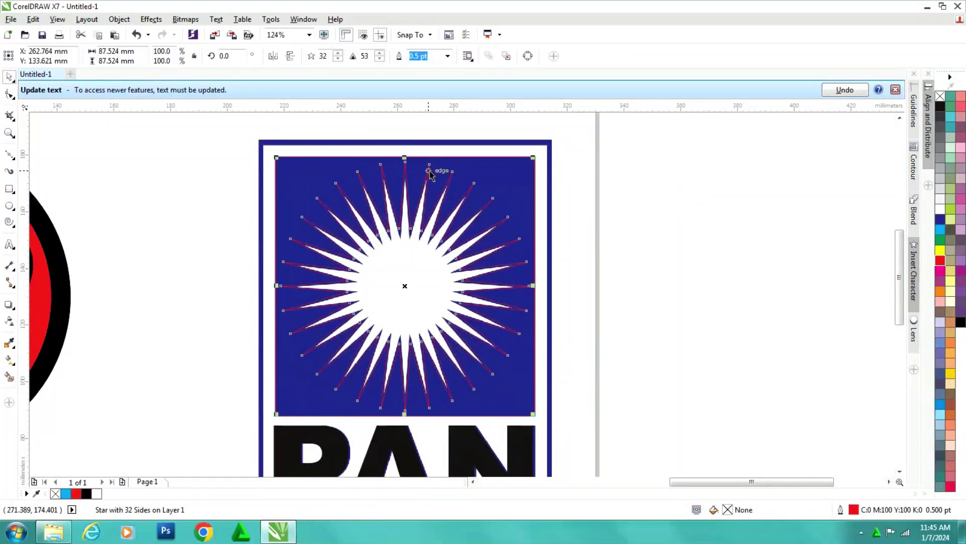
drag(371, 146, 521, 259)
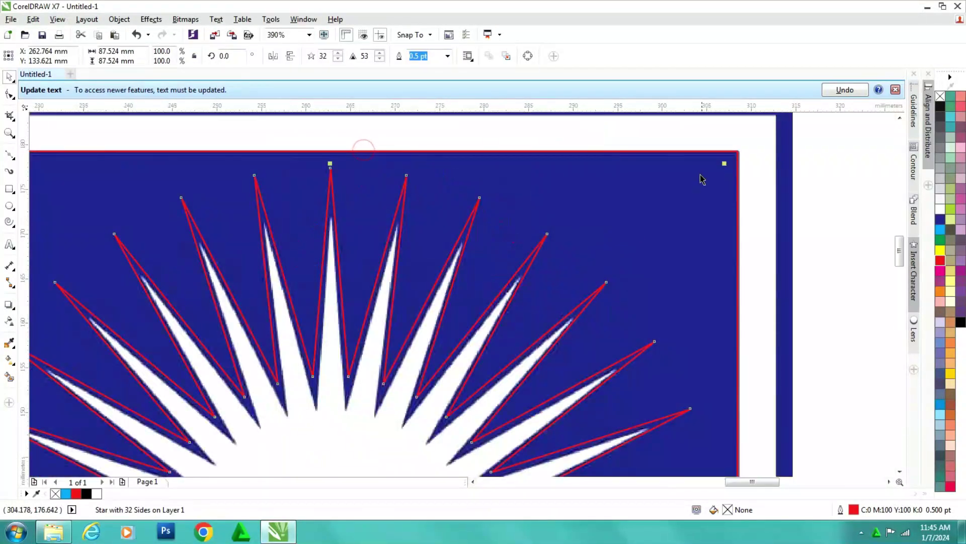
drag(725, 164, 681, 214)
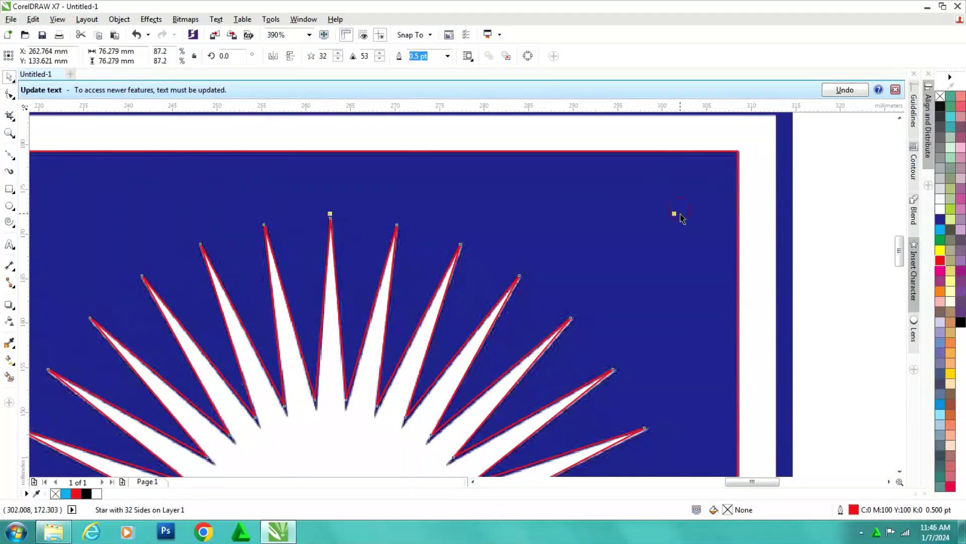
Pull the star's inner nodes inward to match the valleys between the sun's rays, giving a sharpness of 55
click(9, 94)
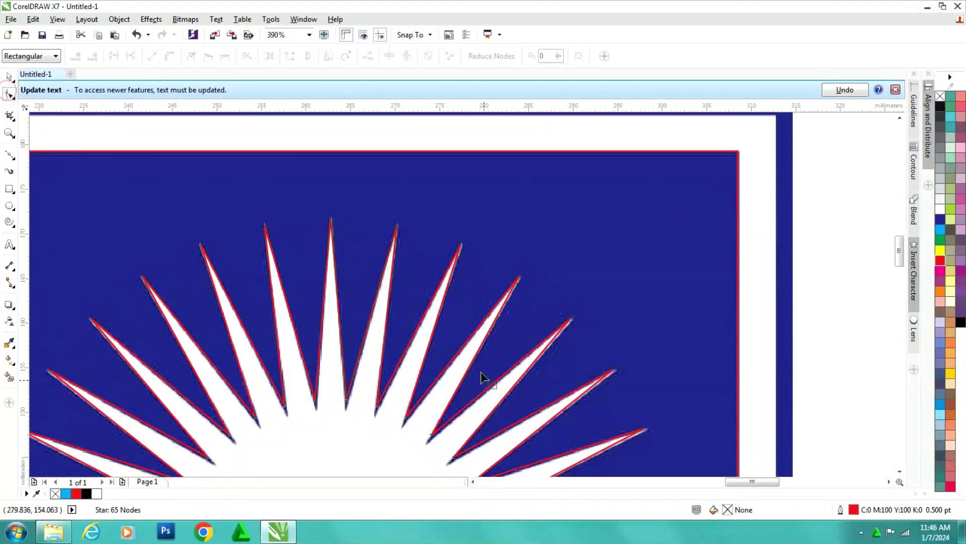
scroll(351, 431, up, 2)
drag(394, 180, 390, 197)
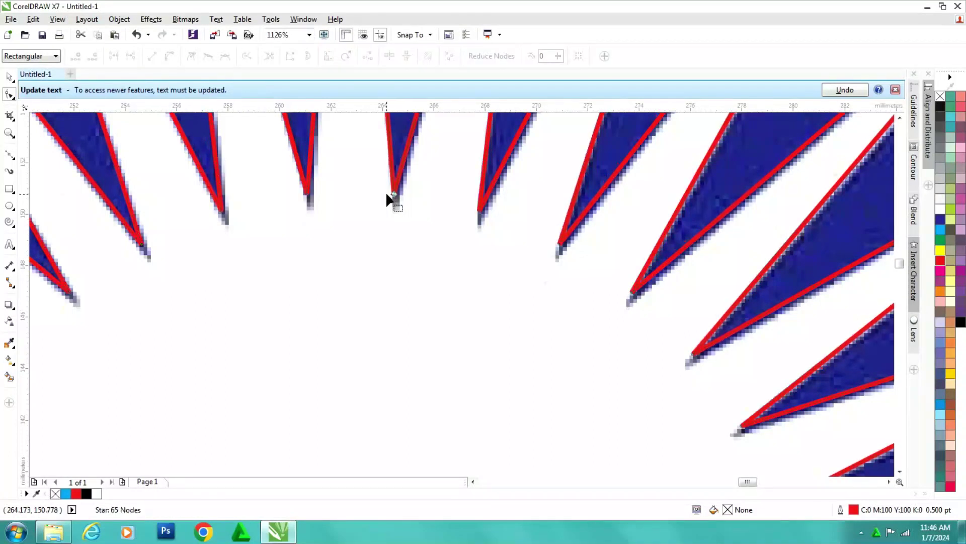
scroll(503, 342, down, 5)
click(9, 77)
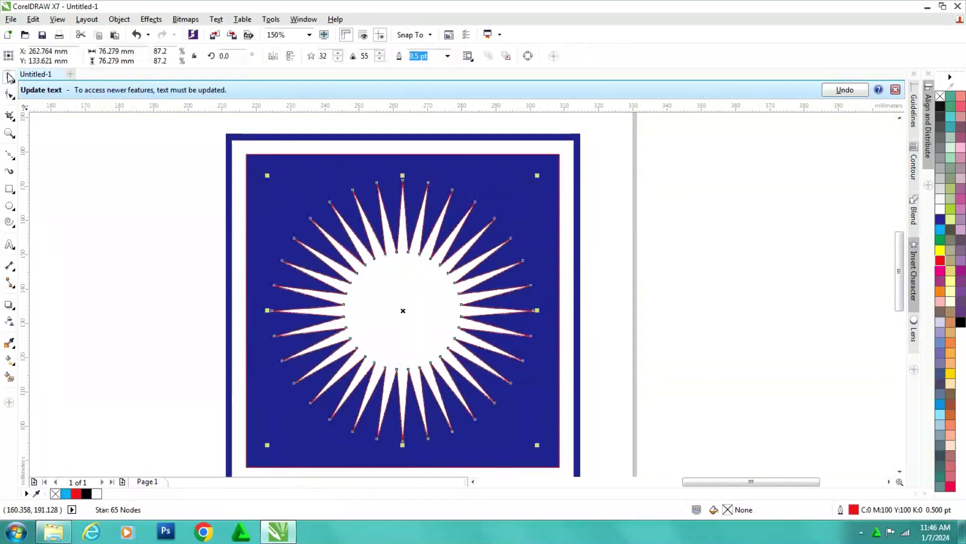
Draw a rectangle about 104 x 148 mm along the outer border of the PAN logo
scroll(274, 201, down, 2)
click(494, 295)
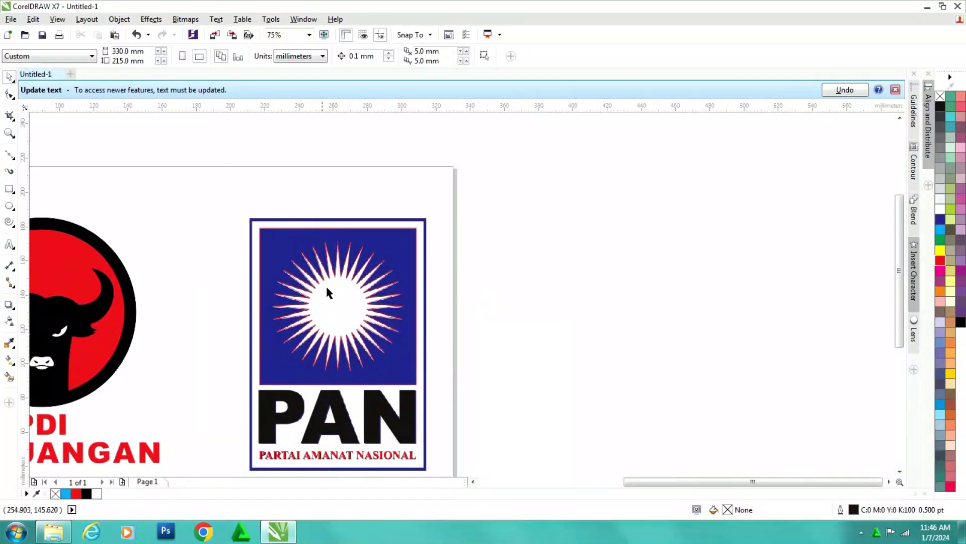
click(9, 189)
drag(250, 217, 427, 442)
click(8, 78)
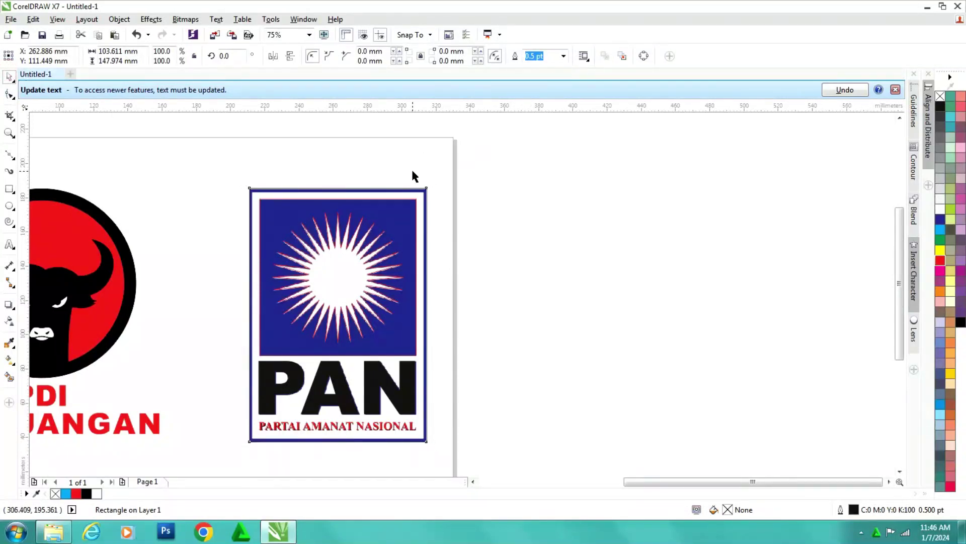
click(412, 171)
Unlock the PAN logo bitmap and move it horizontally off the page, clear of the traced shapes
right_click(431, 201)
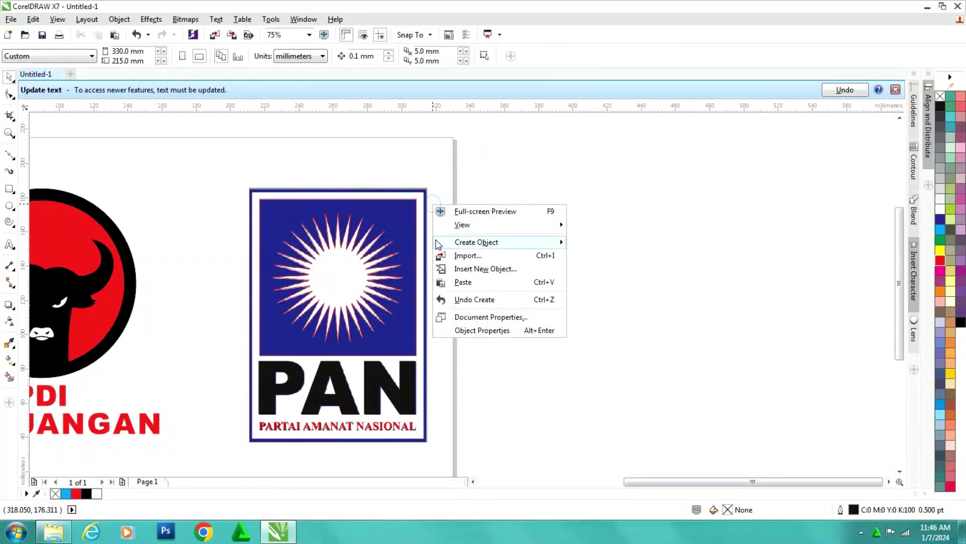
click(296, 413)
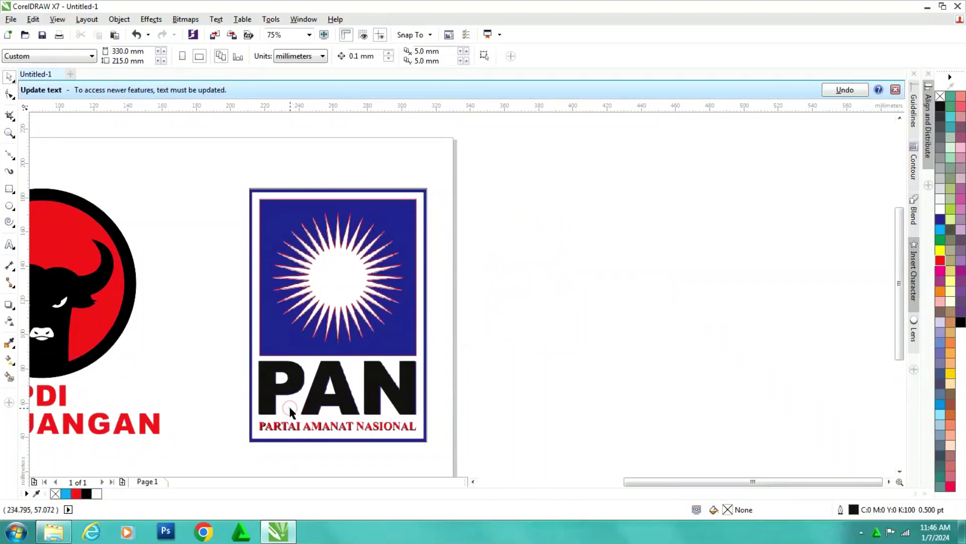
right_click(290, 409)
click(429, 285)
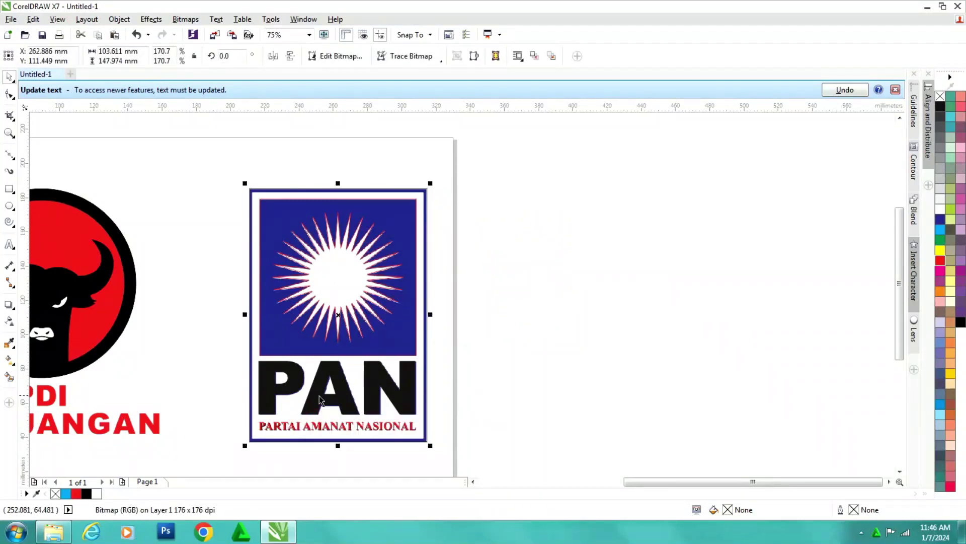
drag(337, 314, 564, 314)
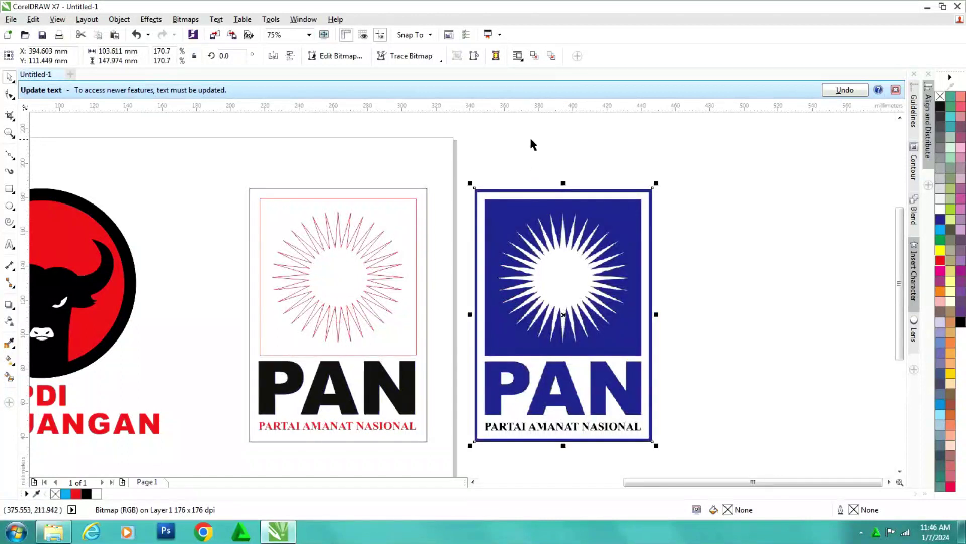
click(532, 144)
Try to fill the square around the sun with the blue sampled from the logo bitmap
click(9, 343)
click(503, 215)
click(396, 212)
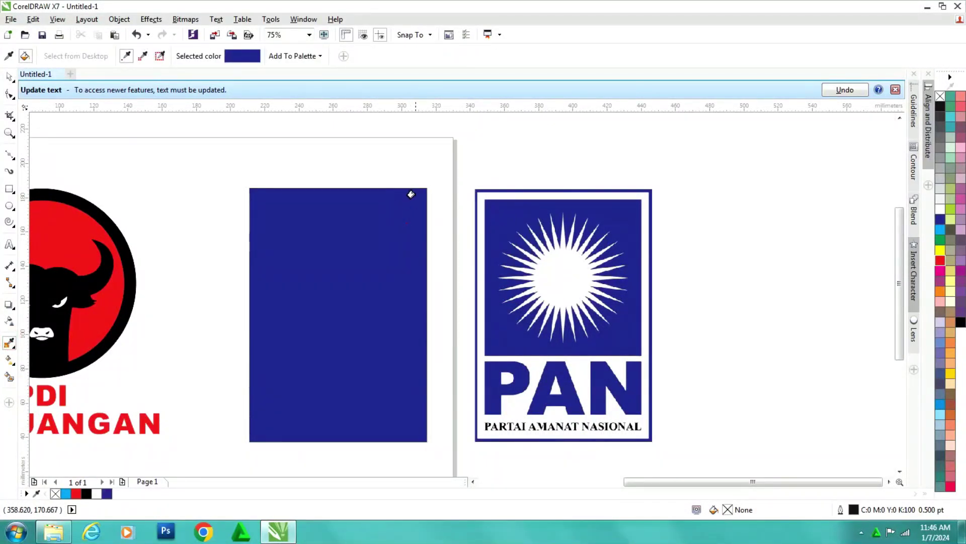
key(ctrl+z)
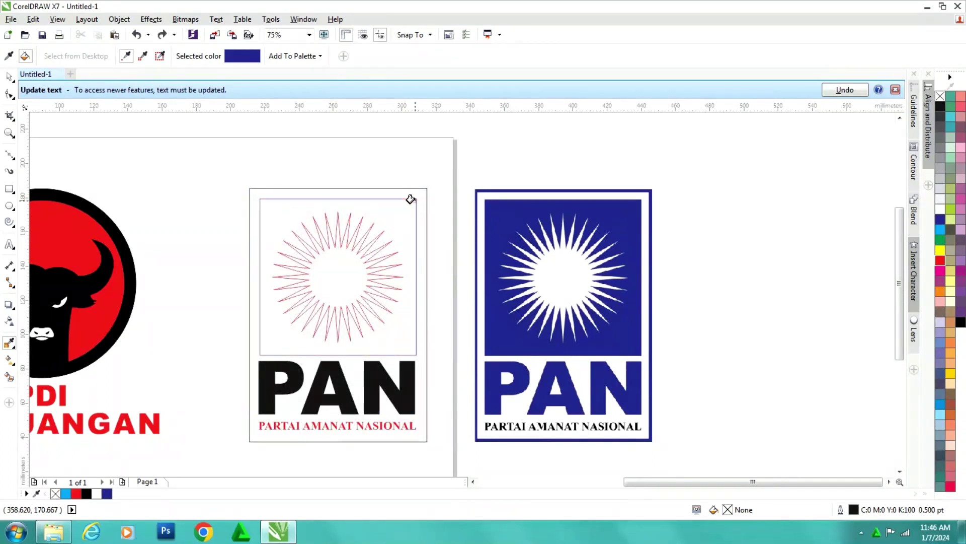
click(405, 201)
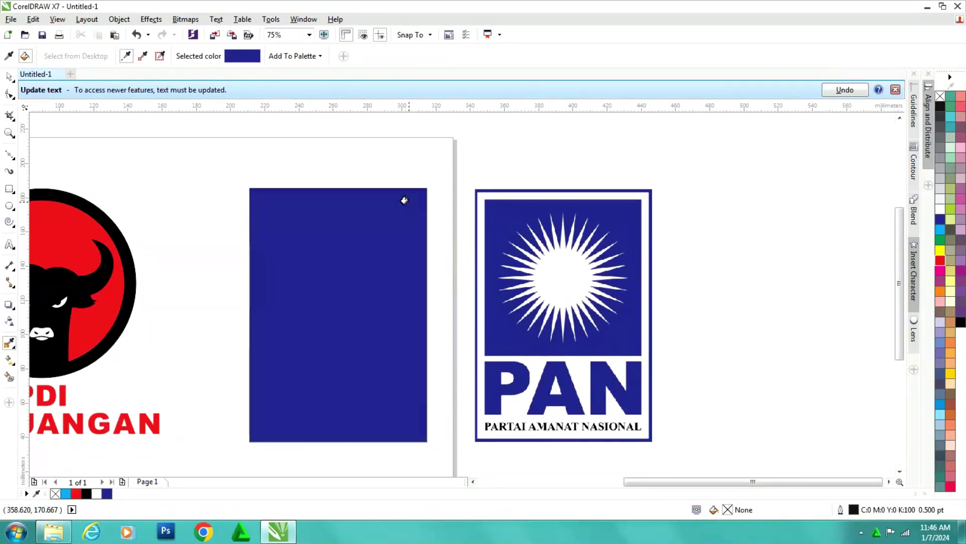
Send the outer border rectangle behind the square, star and lettering
click(11, 76)
key(Tab)
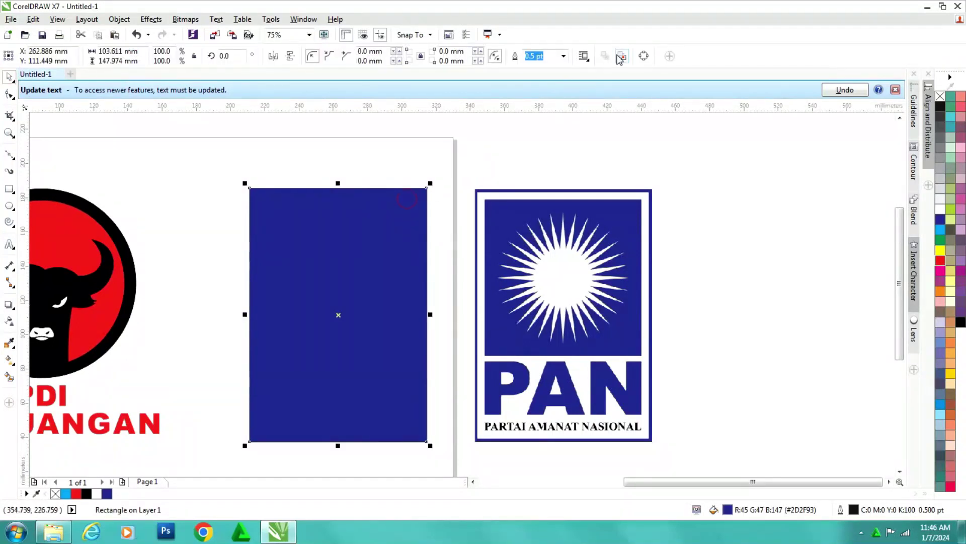
click(621, 56)
click(356, 142)
Remove the fill from the outer border rectangle and give it a blue C100 M100 outline
click(396, 210)
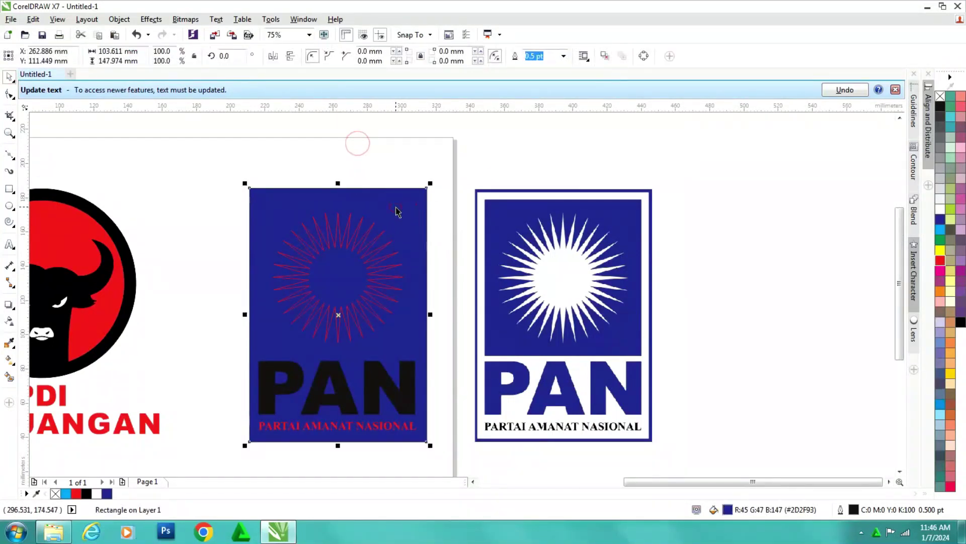
click(940, 95)
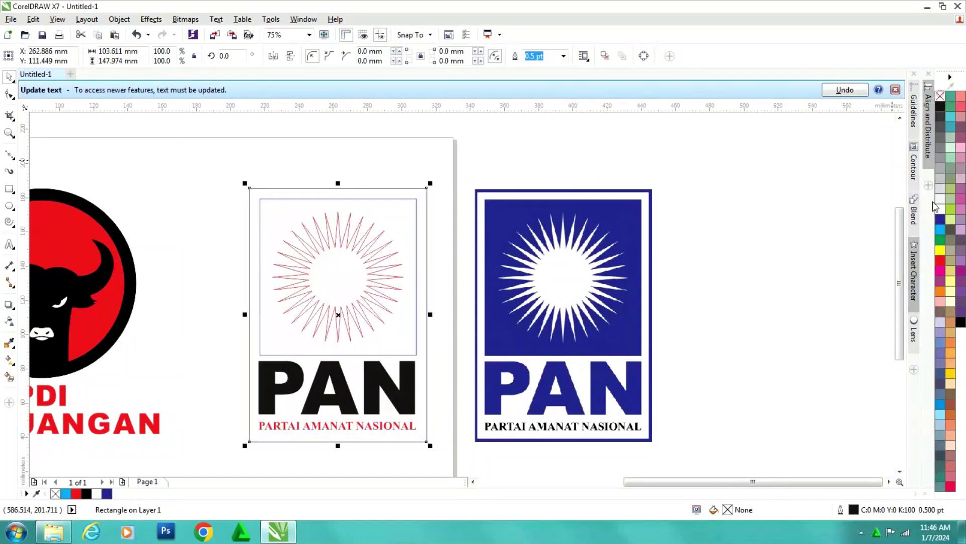
right_click(940, 219)
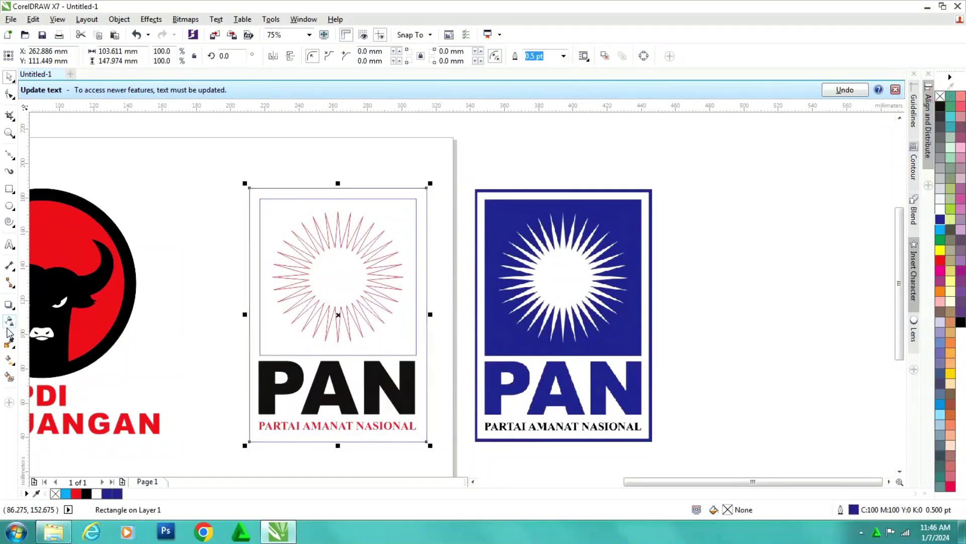
Fill the inner square with the blue sampled from the logo bitmap
click(9, 342)
click(503, 214)
click(406, 214)
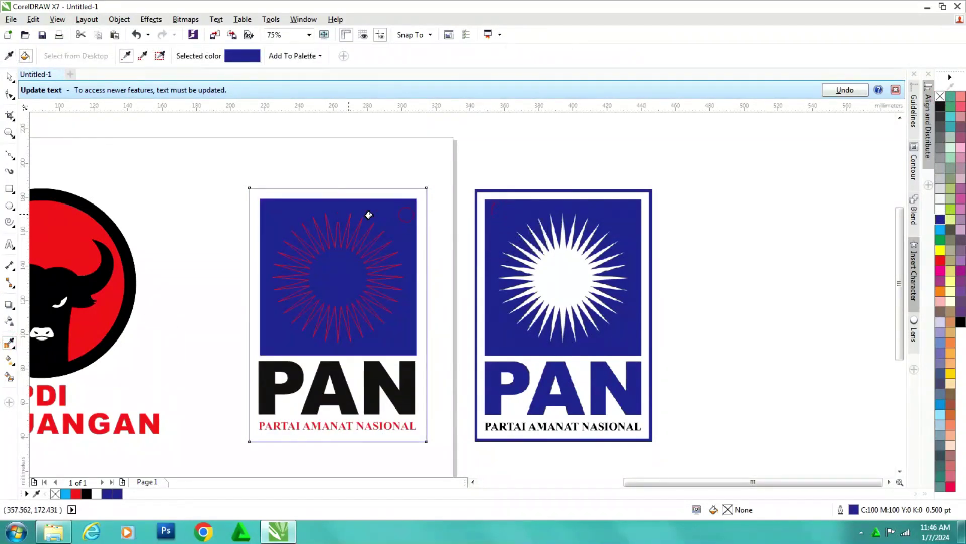
Fill the sun star with white and remove its outline
key(space)
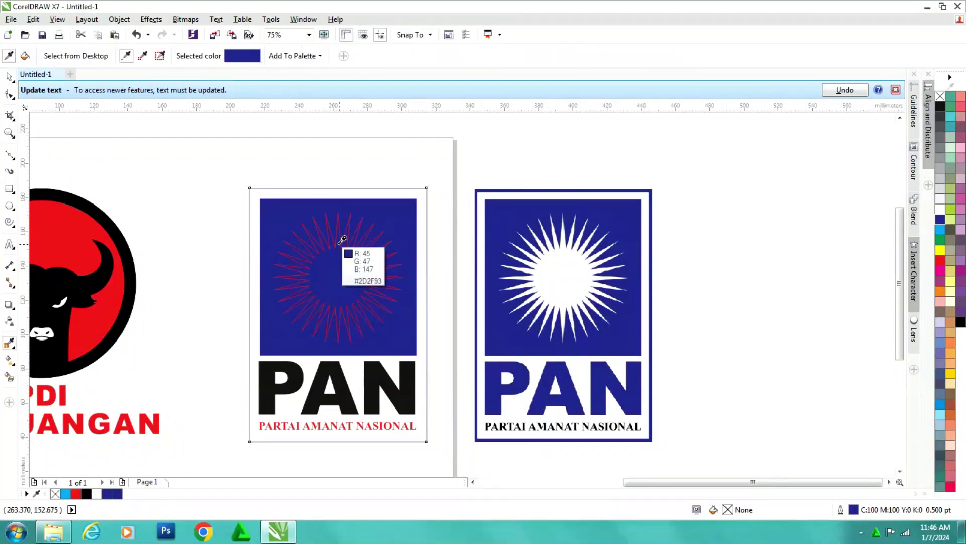
click(340, 248)
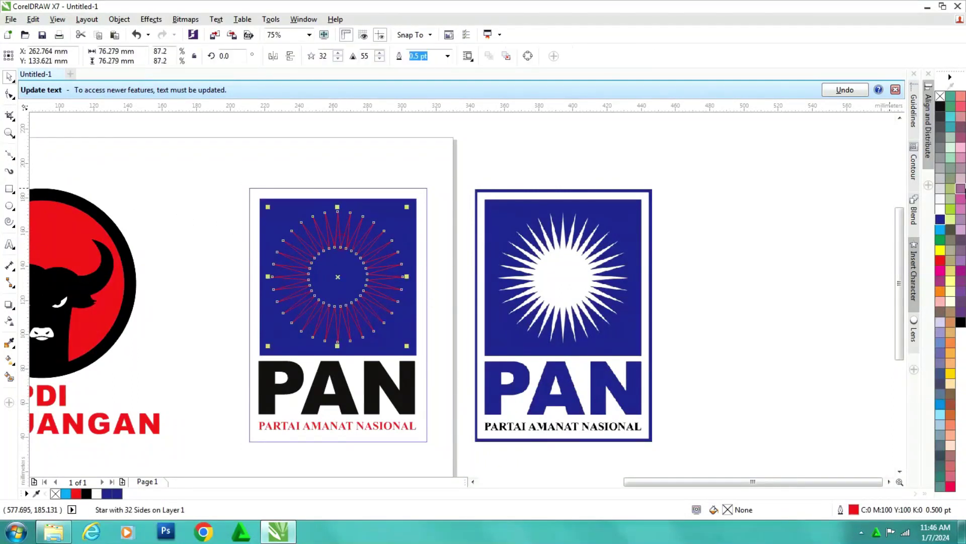
click(940, 210)
right_click(941, 97)
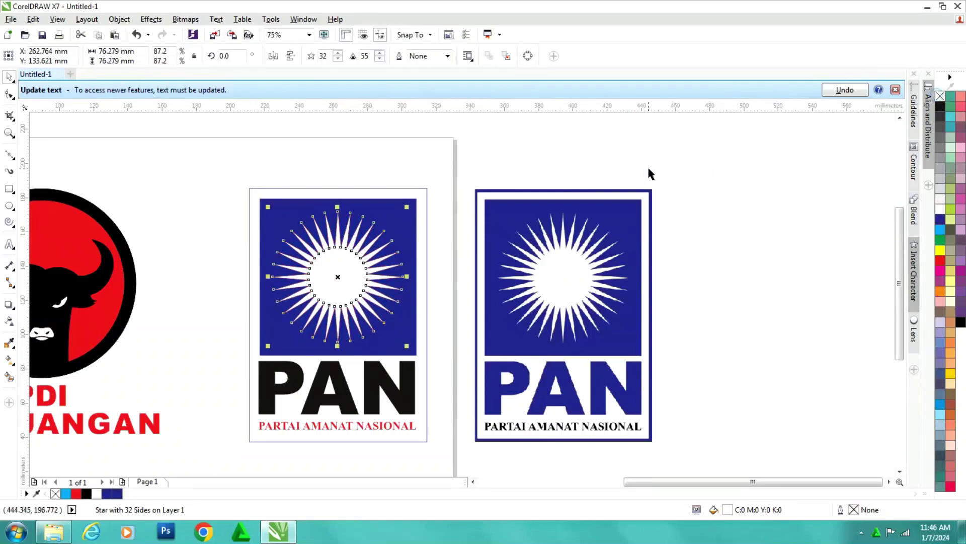
Fill the PAN lettering with the blue sampled from the logo bitmap
click(9, 342)
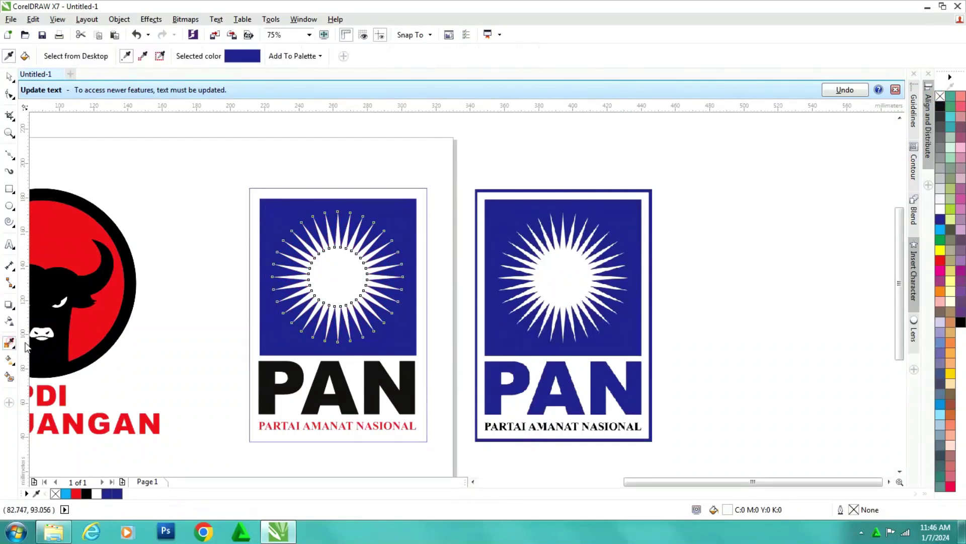
click(530, 334)
click(405, 397)
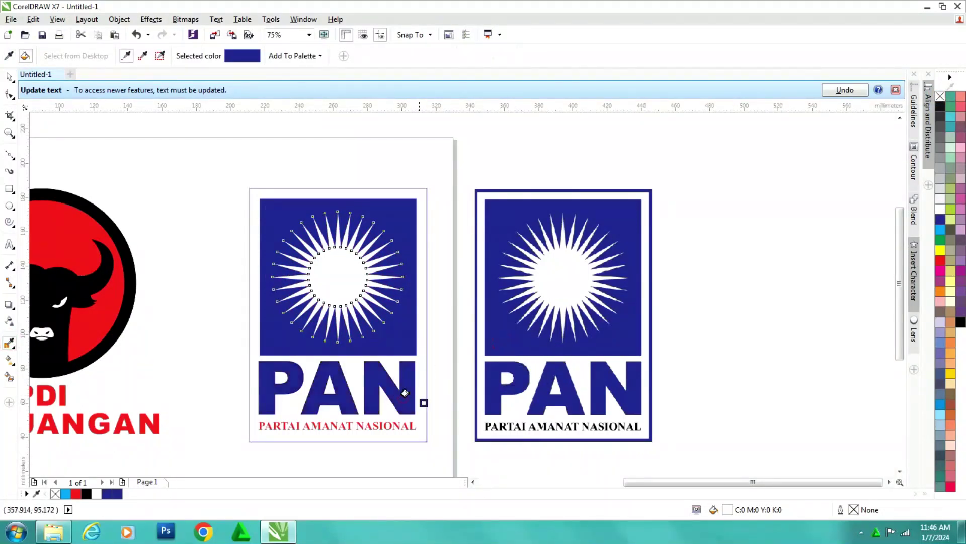
Set the outline width of the outer border rectangle to 8 pt
click(10, 78)
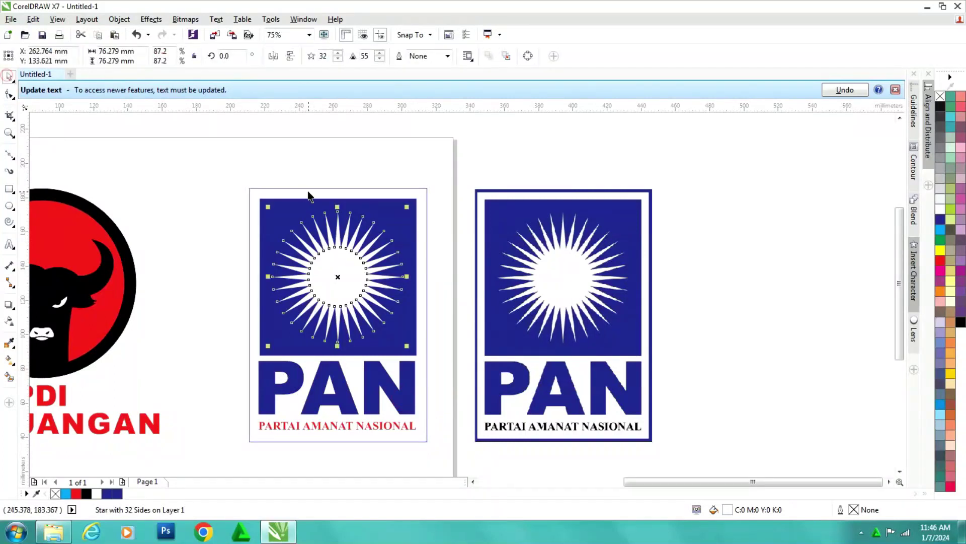
click(313, 190)
click(535, 56)
click(563, 57)
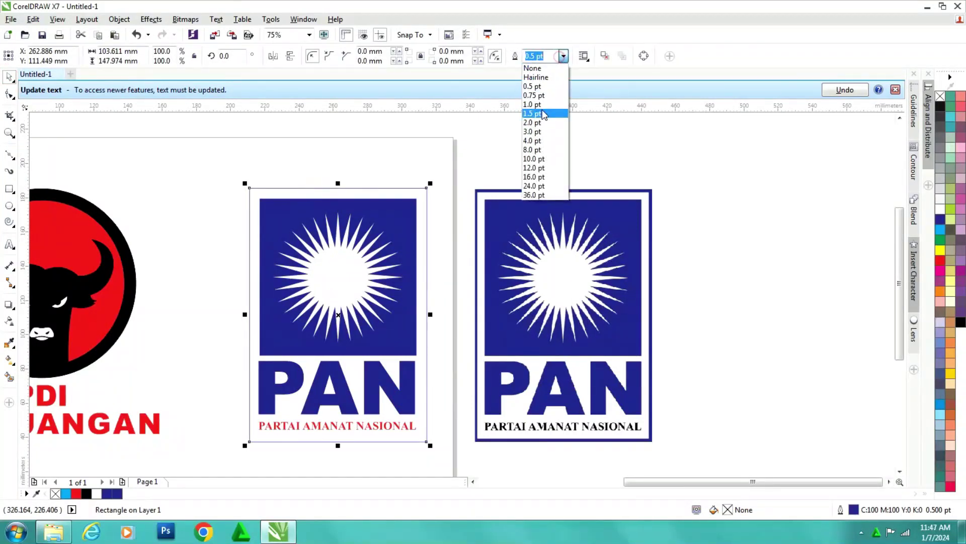
click(538, 142)
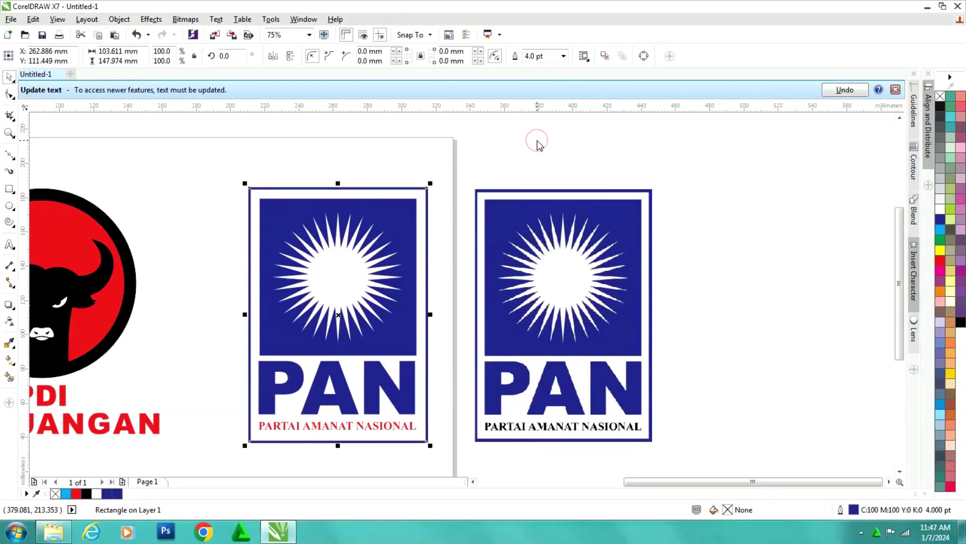
click(536, 56)
click(564, 56)
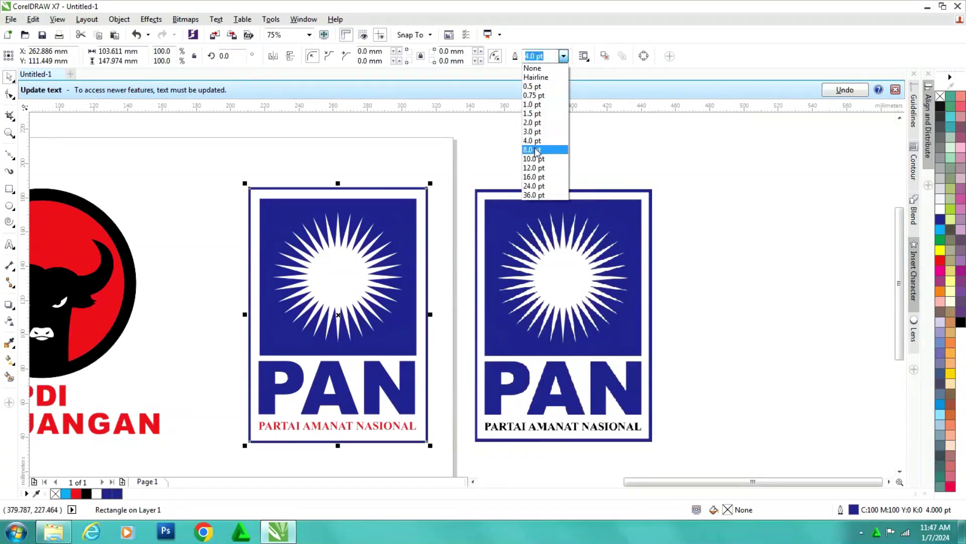
click(537, 150)
Recolour the PARTAI AMANAT NASIONAL text line black
click(381, 427)
click(961, 321)
click(722, 261)
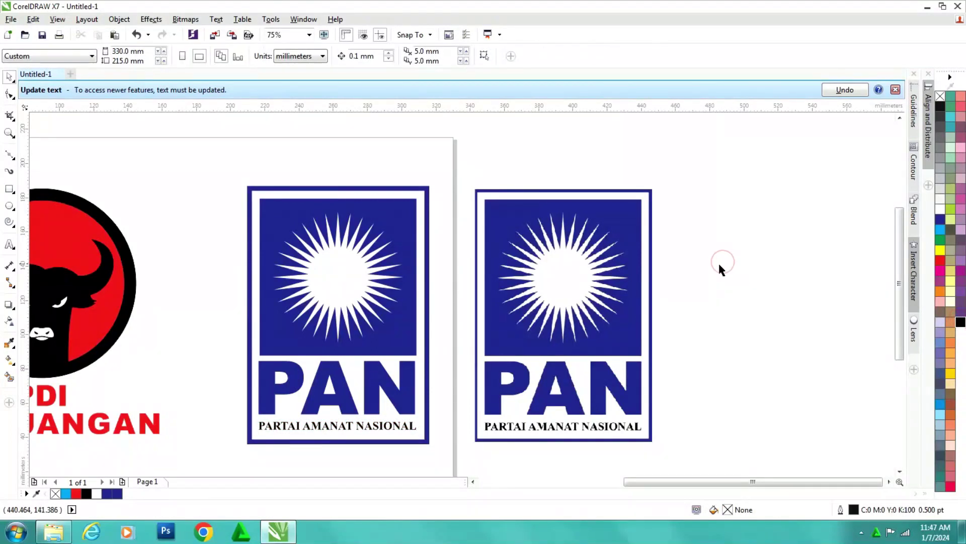
click(345, 262)
click(410, 224)
shift+click(428, 205)
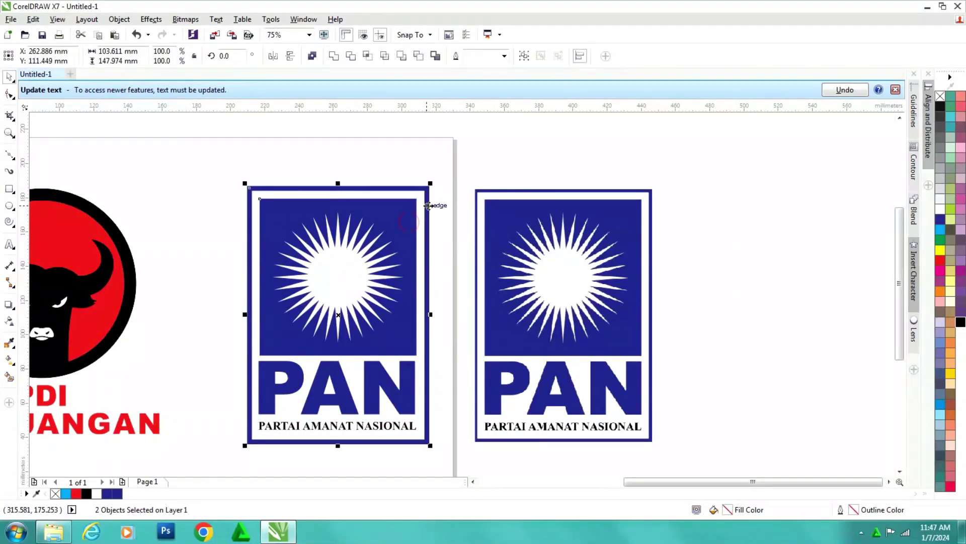
click(442, 198)
click(407, 222)
shift+click(407, 221)
click(488, 149)
Delete the PAN and PDI Perjuangan reference bitmaps lying beside the page
scroll(476, 340, down, 2)
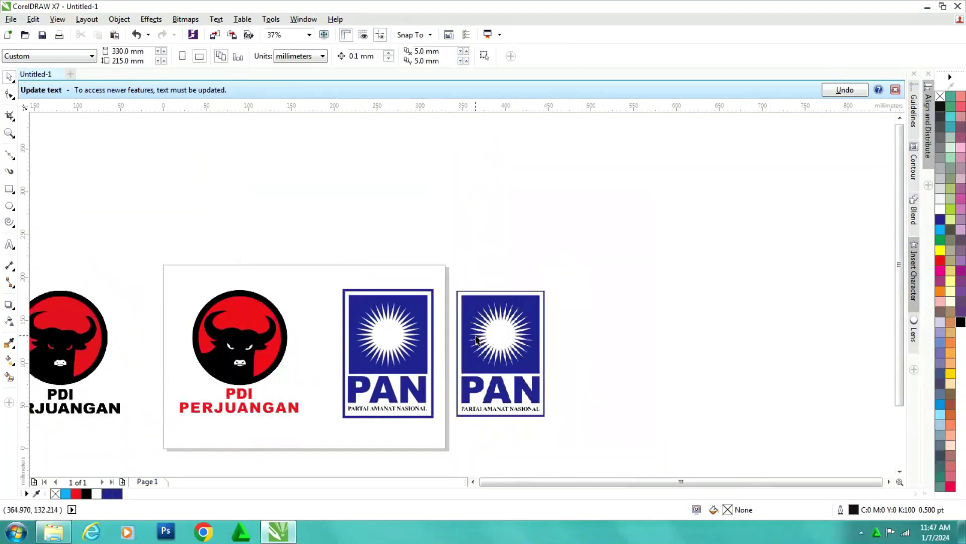
click(470, 282)
scroll(557, 420, up, 1)
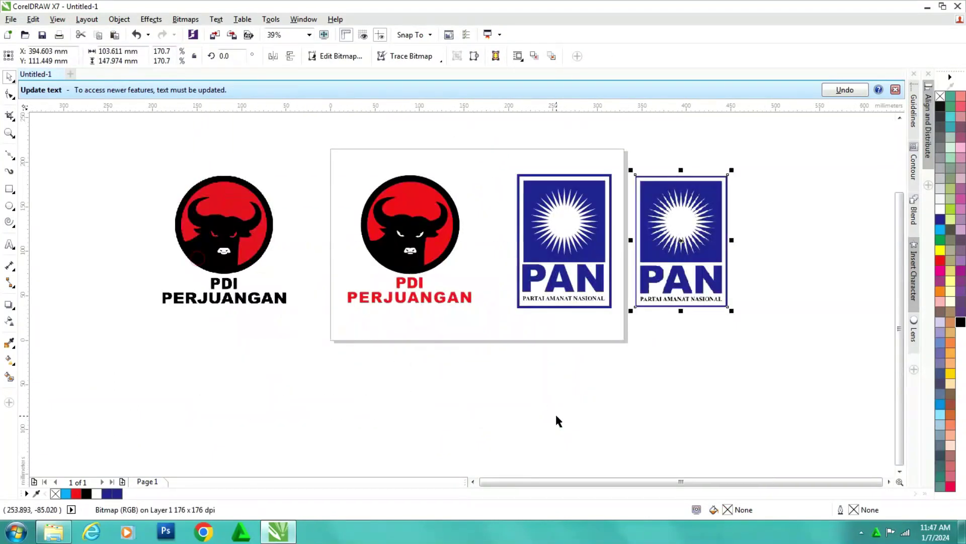
key(Delete)
click(257, 232)
key(Delete)
key(z)
drag(324, 144, 604, 347)
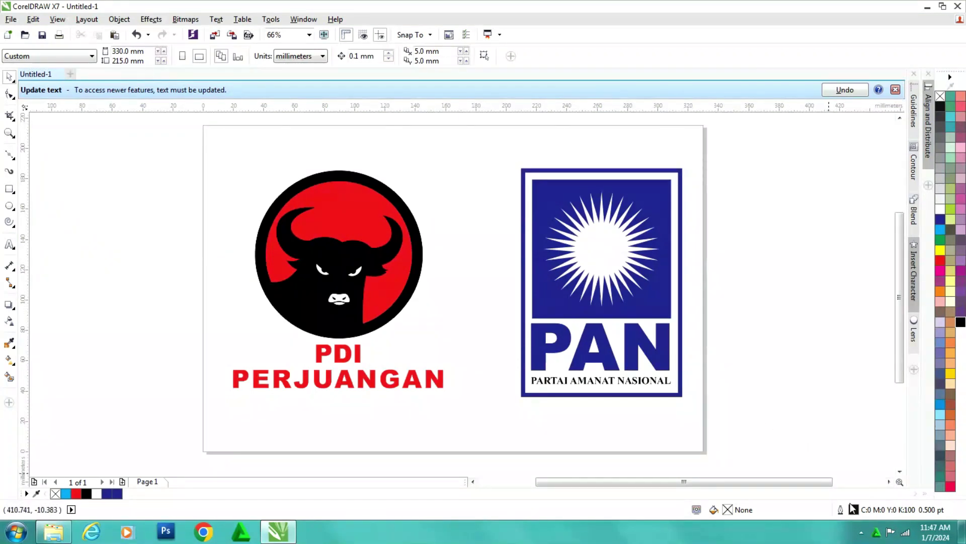
click(862, 533)
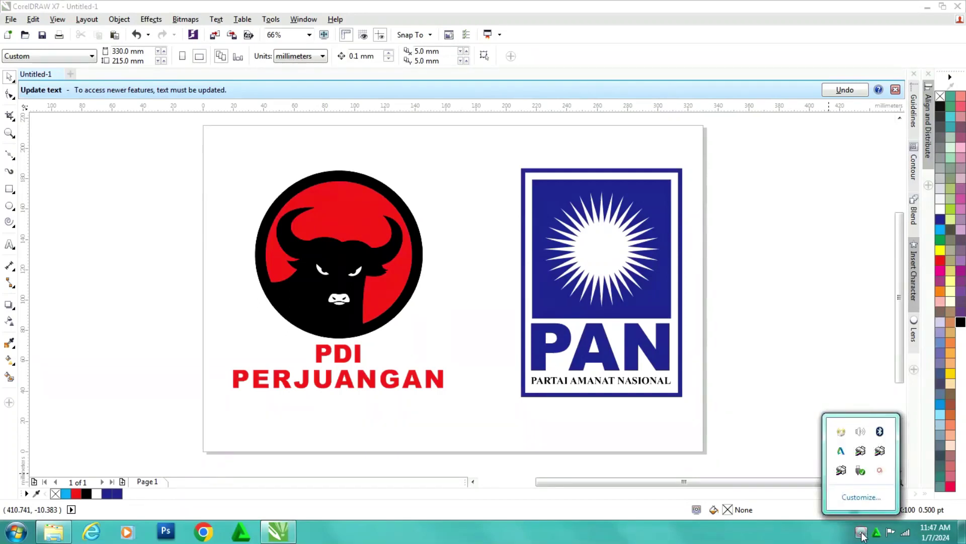